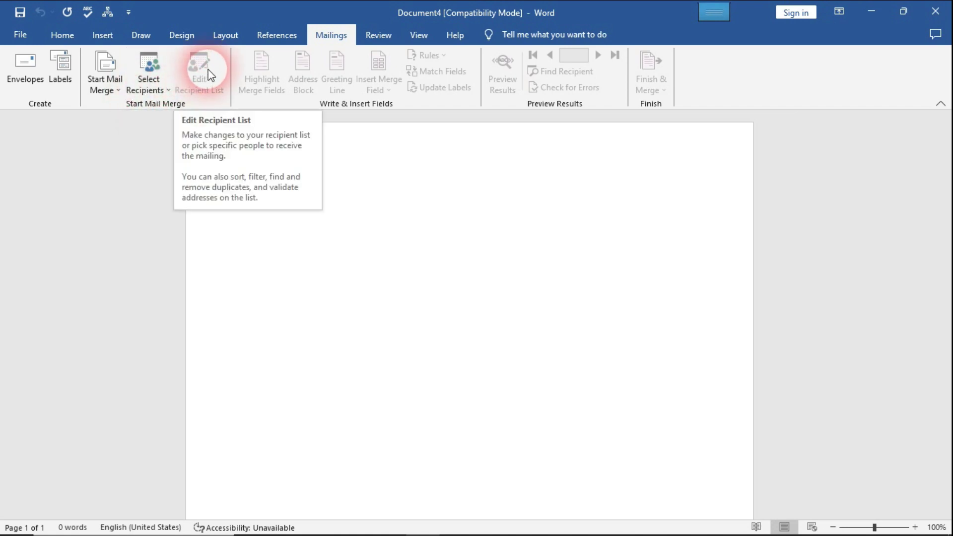
Set the blank document's mail merge type to Letters from Start Mail Merge.
left_click(119, 87)
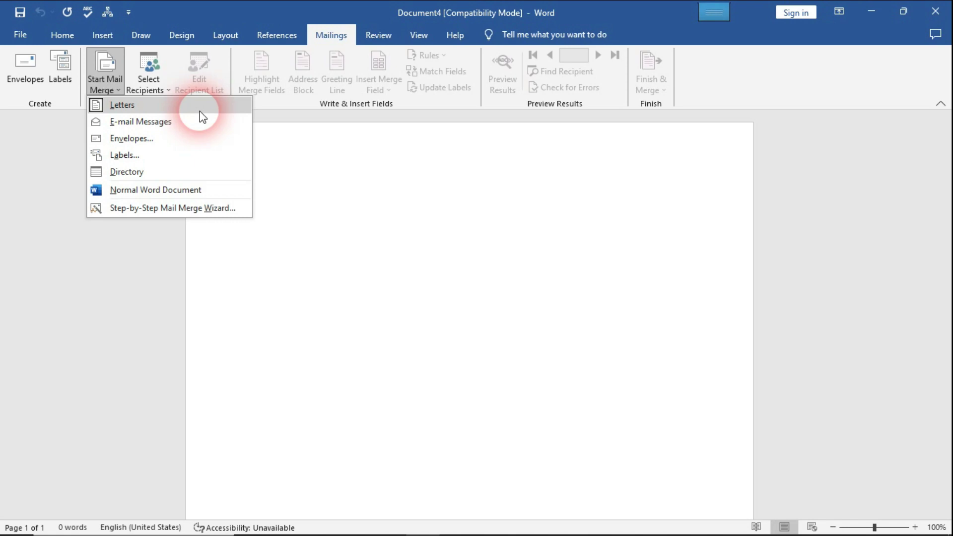
left_click(199, 115)
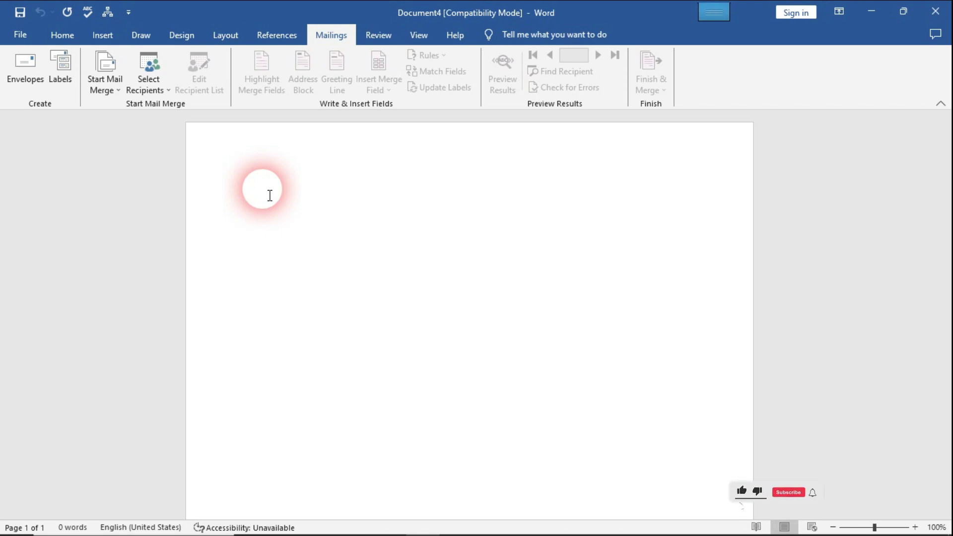
Open the Appointment Letter document and select all of its text to copy.
left_click(20, 34)
left_click(158, 198)
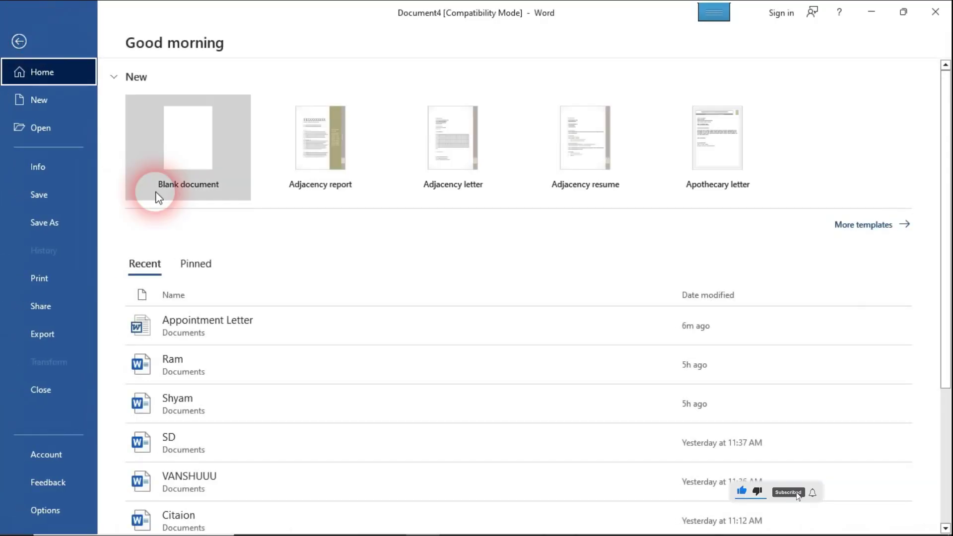
left_click(248, 328)
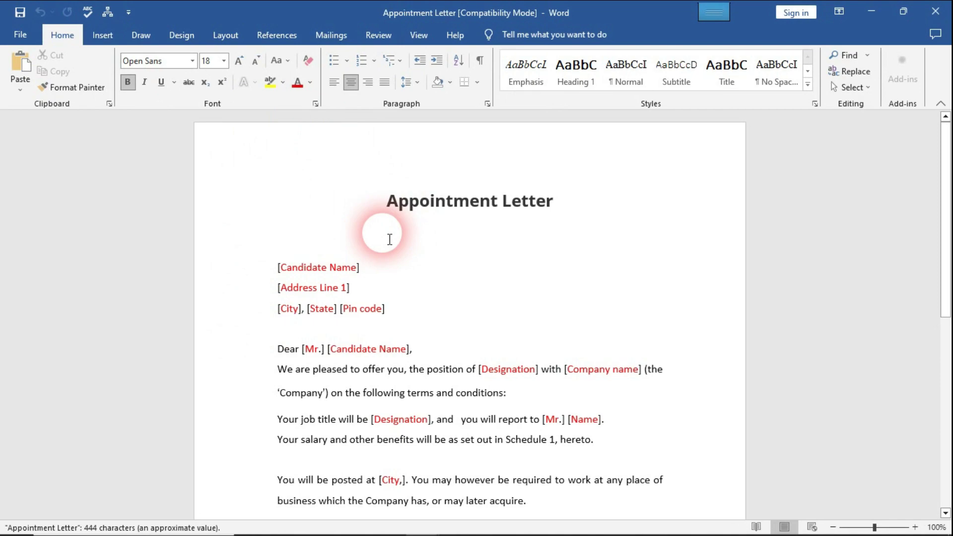
key("ctrl+a")
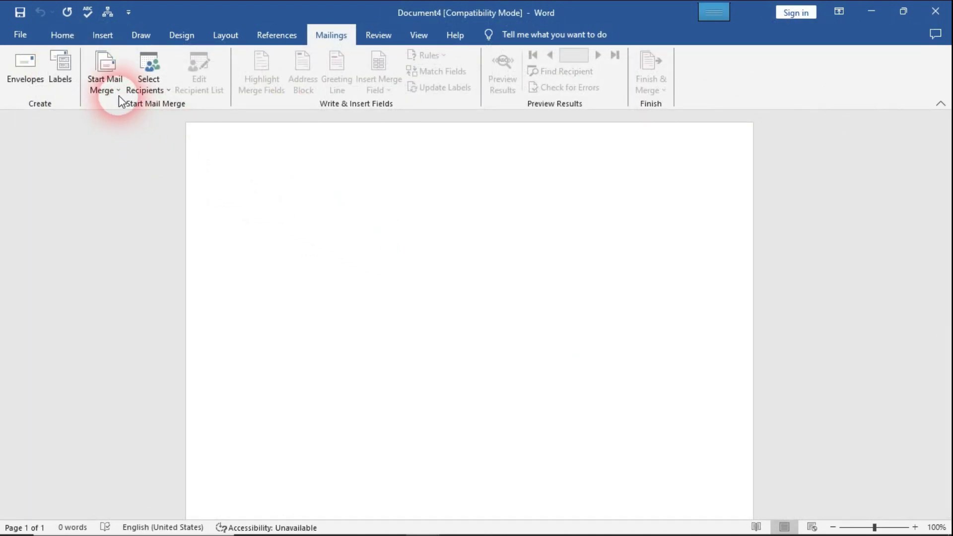
Make Document4 a Letters mail merge and paste the appointment letter text into it.
left_click(118, 94)
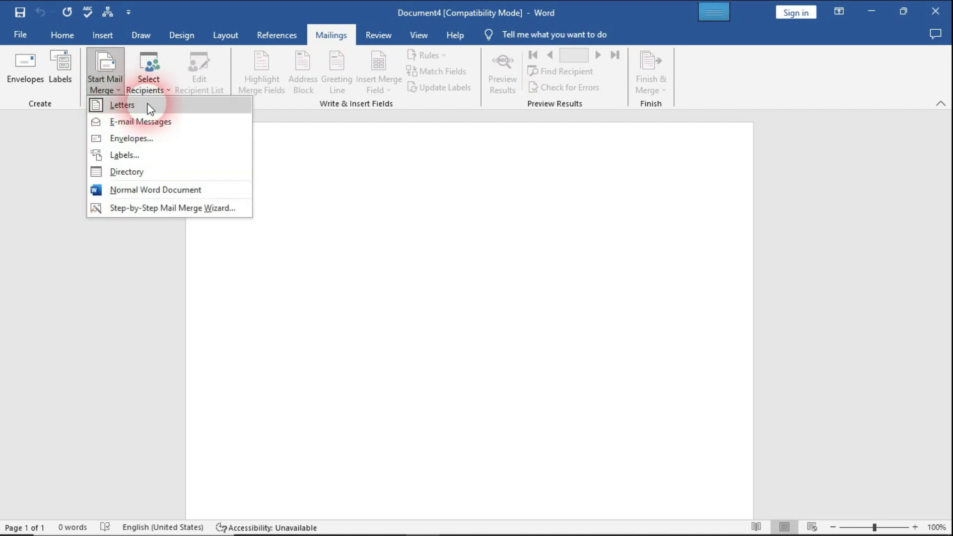
left_click(150, 109)
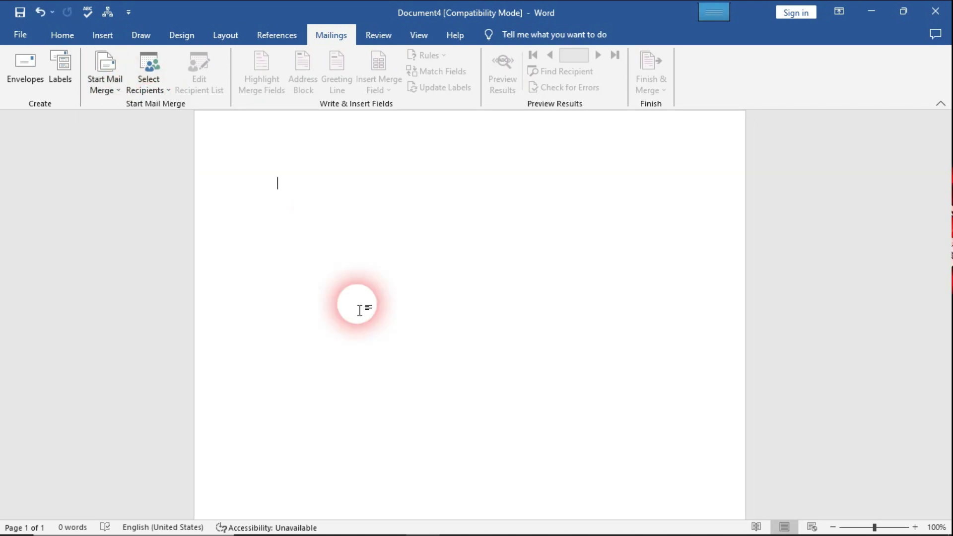
key("ctrl+v")
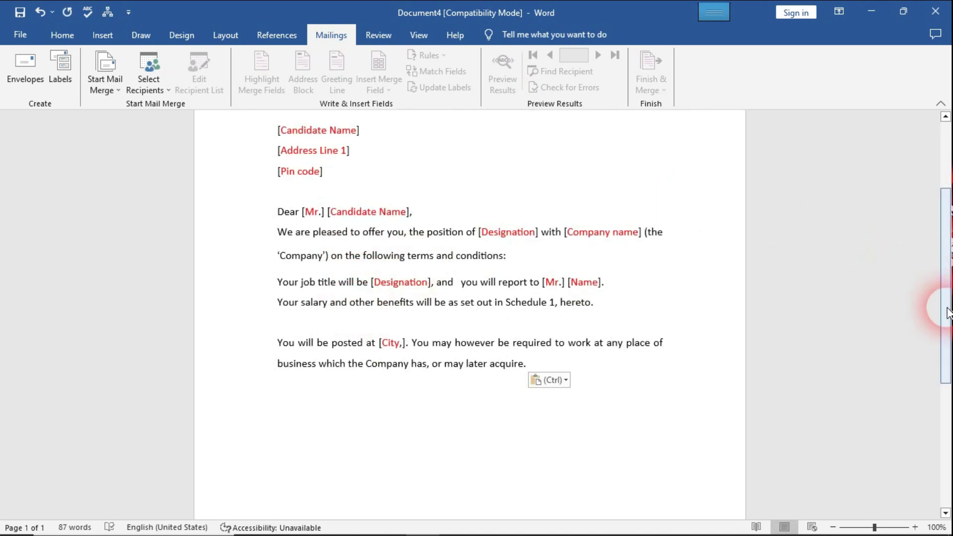
Put the insertion point after 'hereto.' and bring up the Start Mail Merge options.
left_click_drag(949, 312, 944, 234)
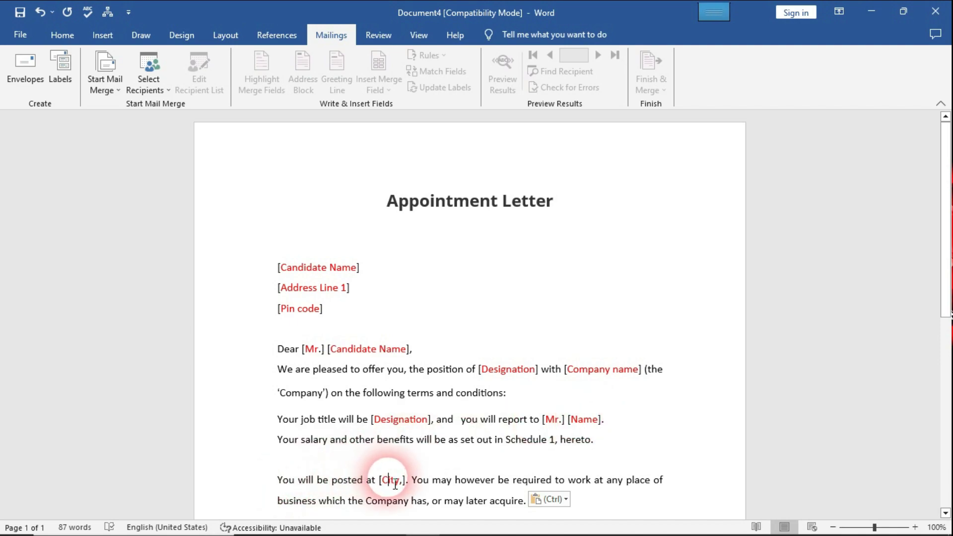
left_click(612, 446)
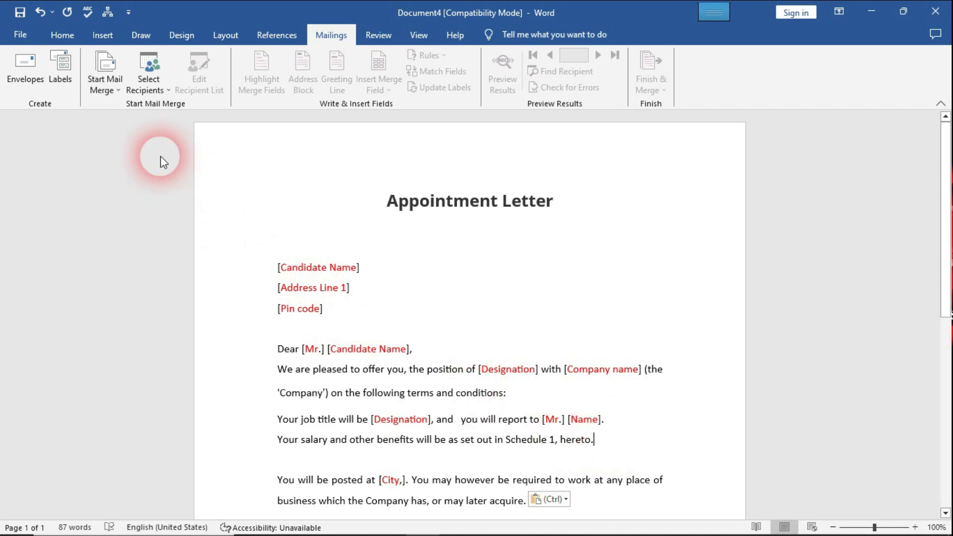
left_click(120, 96)
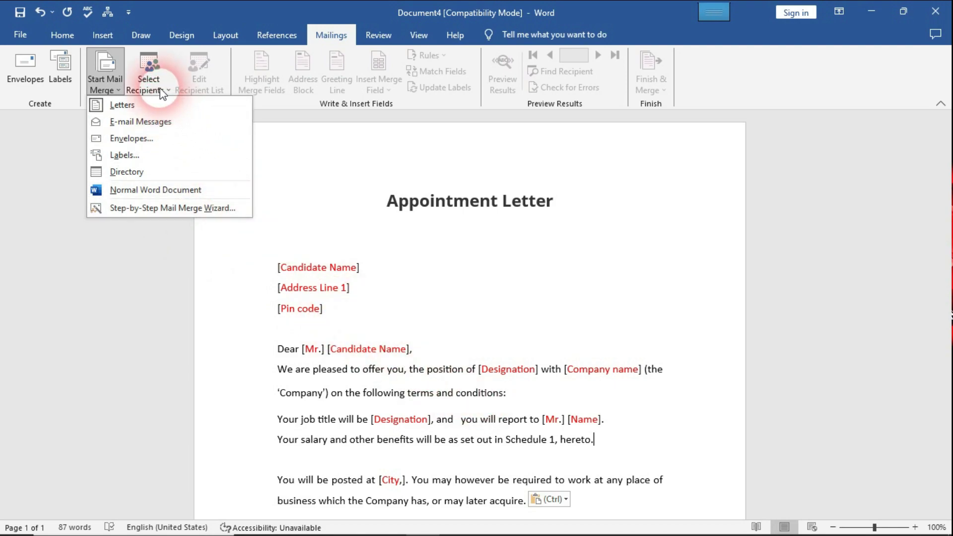
Launch the Step-by-Step Mail Merge Wizard, keeping Letters and the current document.
left_click(229, 209)
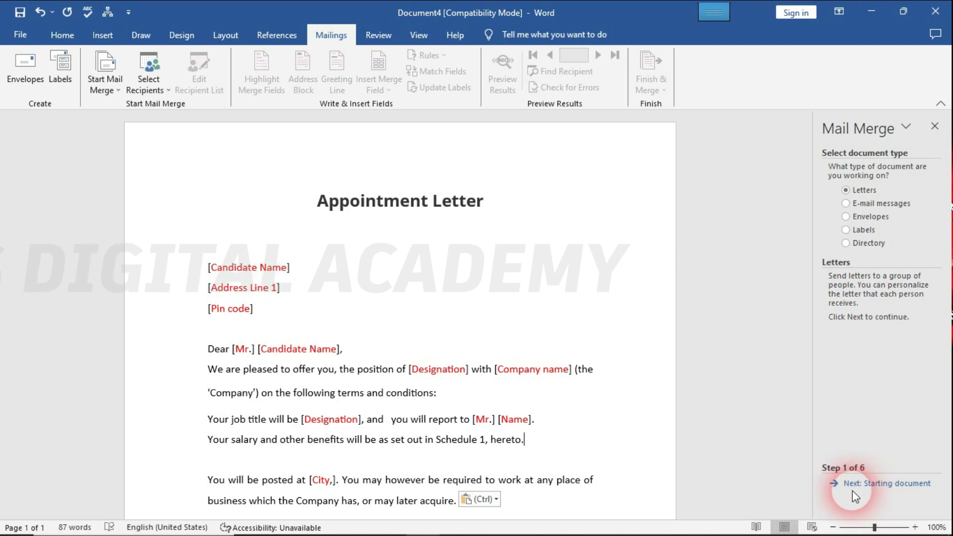
left_click(903, 484)
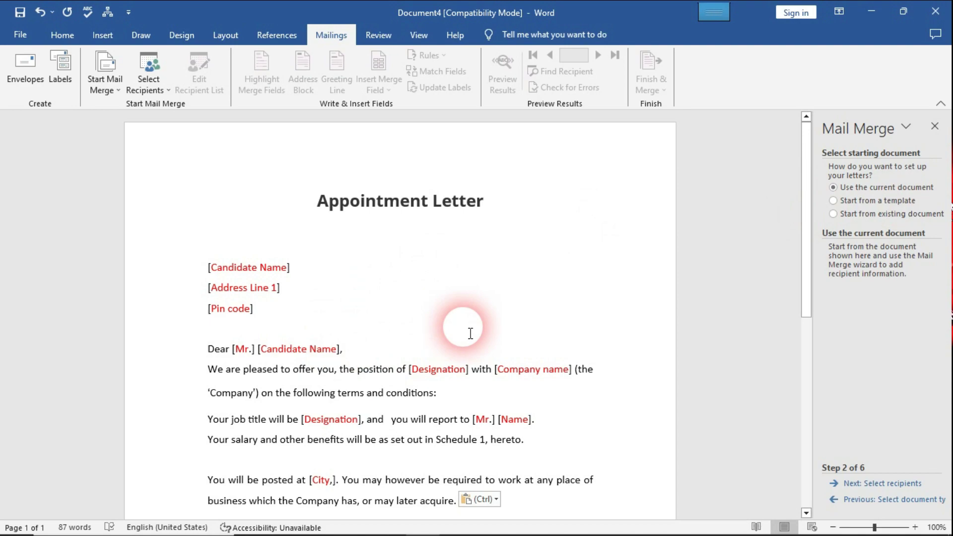
left_click(903, 484)
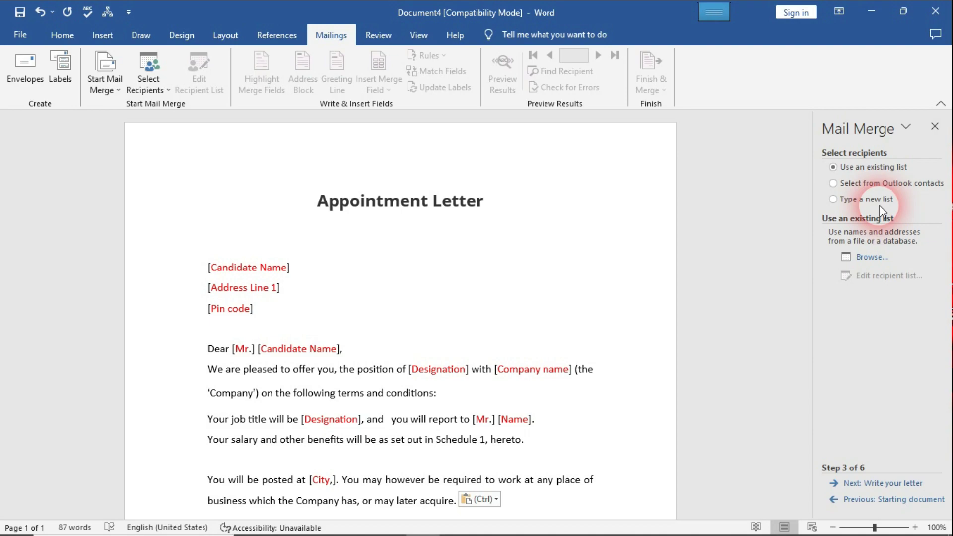
Choose 'Type a new list' and create a new recipient address list.
left_click(866, 200)
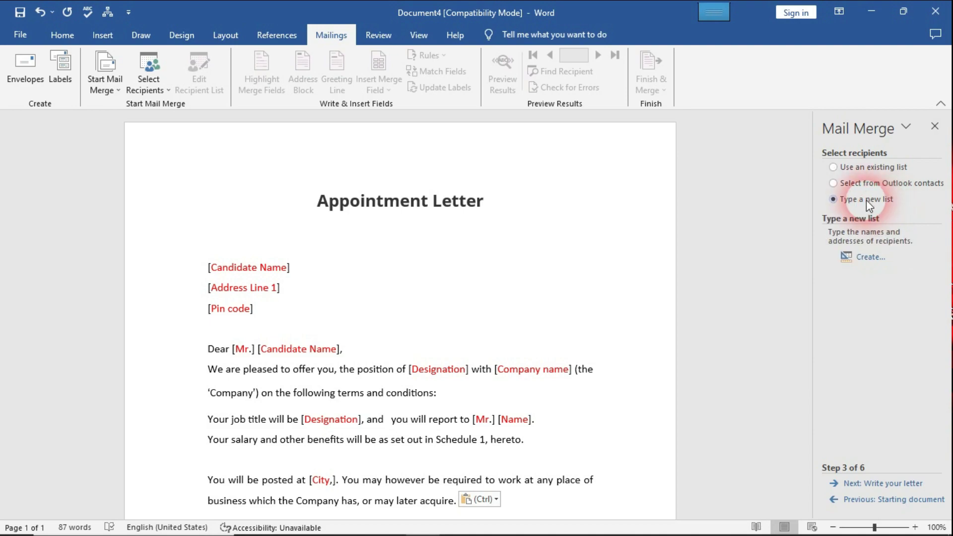
left_click(874, 268)
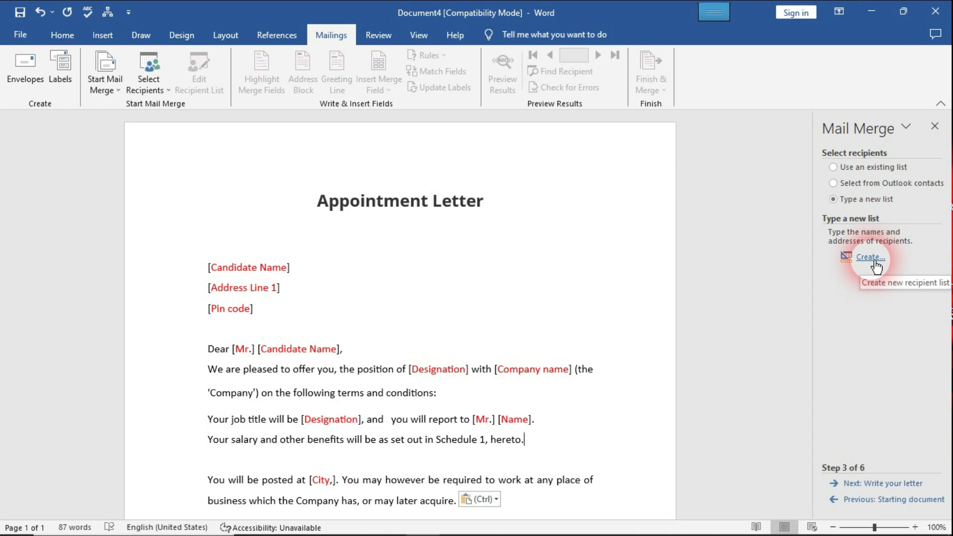
left_click(875, 266)
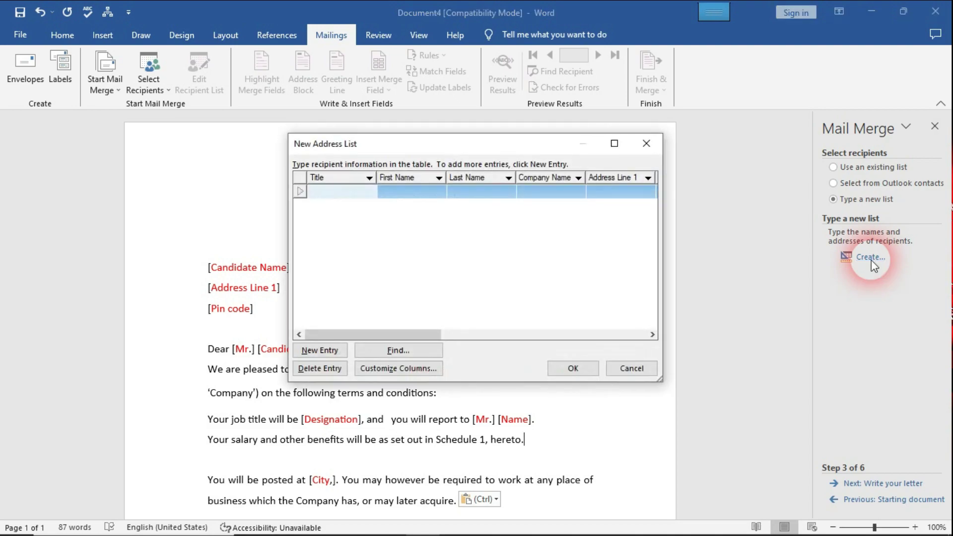
mouse_move(378, 148)
left_mouse_down()
mouse_move(348, 176)
mouse_move(333, 226)
mouse_move(342, 210)
left_mouse_up()
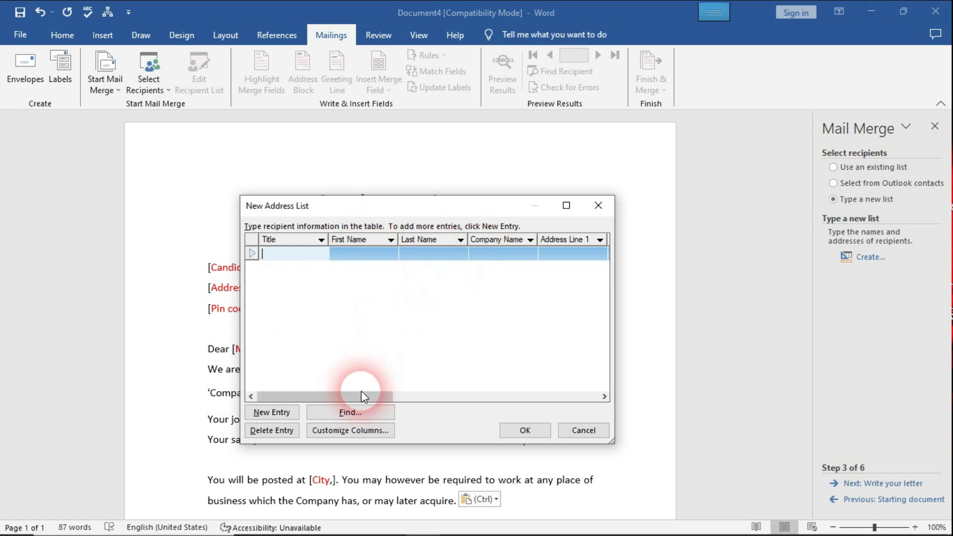
mouse_move(361, 392)
left_mouse_down()
mouse_move(488, 387)
mouse_move(574, 402)
mouse_move(441, 385)
mouse_move(323, 396)
mouse_move(574, 409)
mouse_move(340, 381)
left_mouse_up()
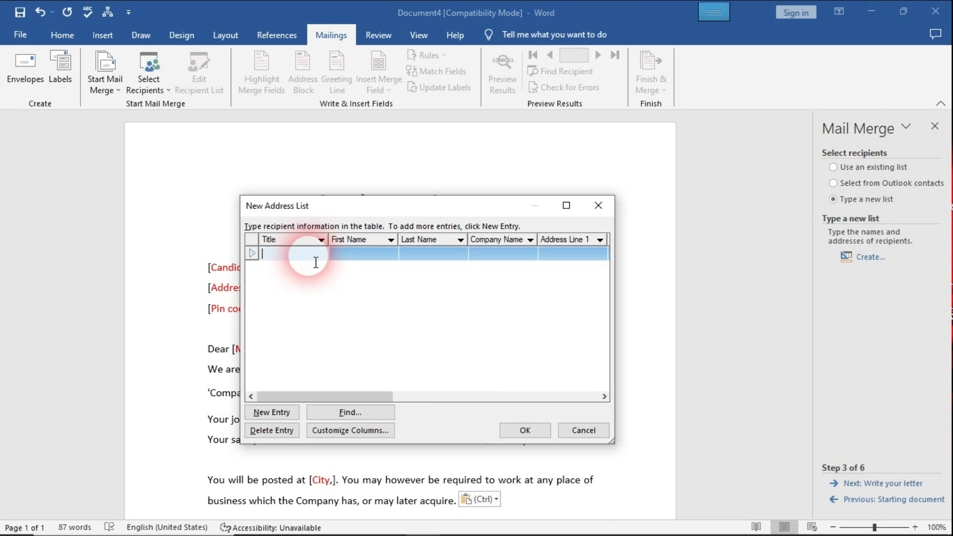
Open the field-name customizer and delete the Title and Last Name fields.
left_click(380, 442)
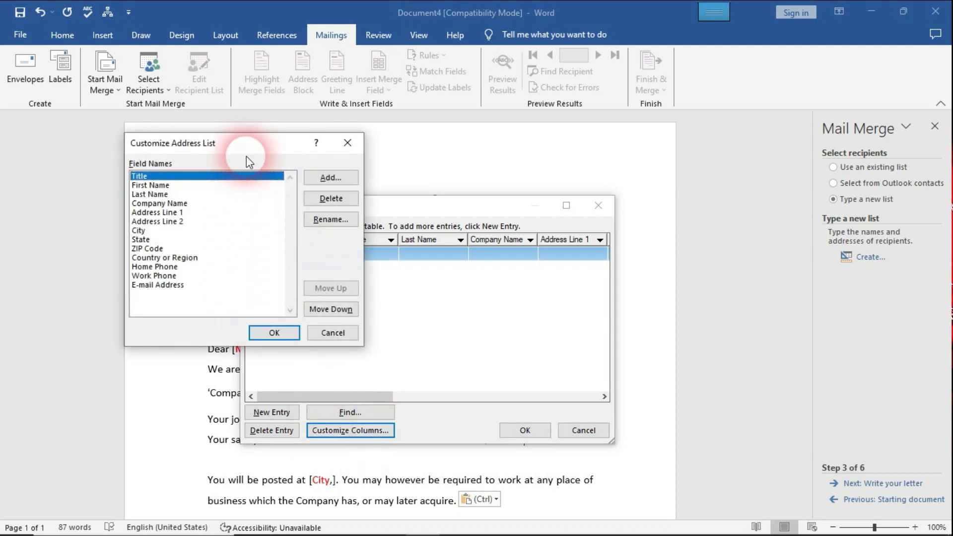
left_click_drag(251, 144, 458, 185)
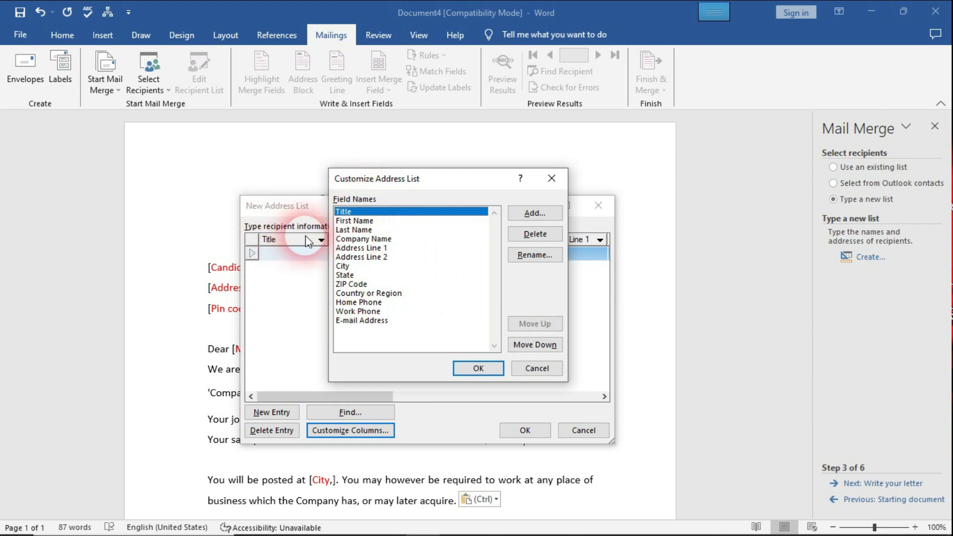
left_click_drag(418, 183, 397, 287)
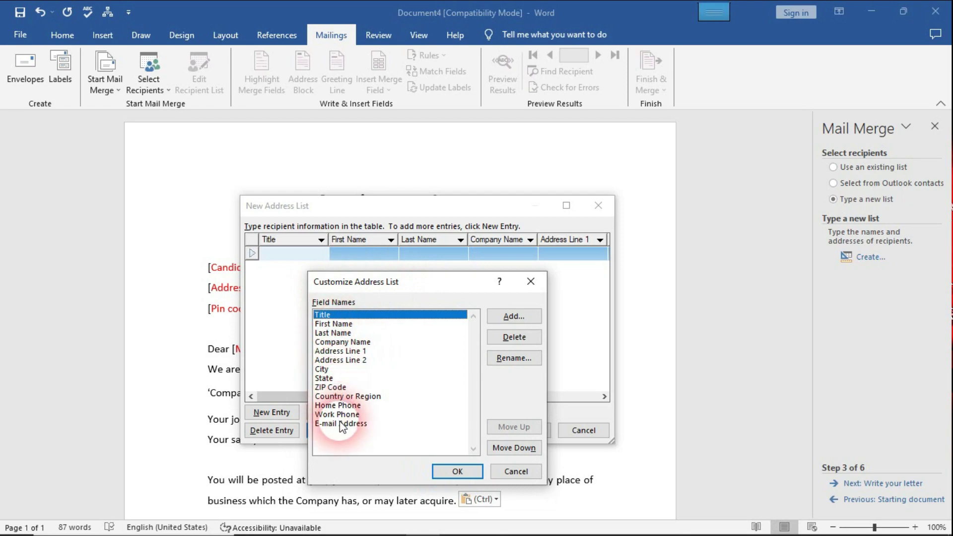
left_click_drag(407, 283, 399, 157)
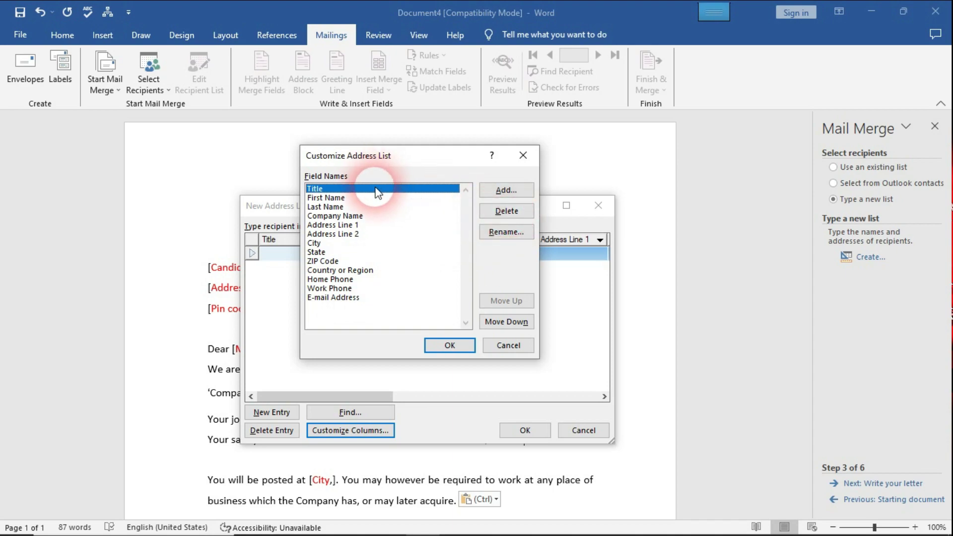
left_click(503, 212)
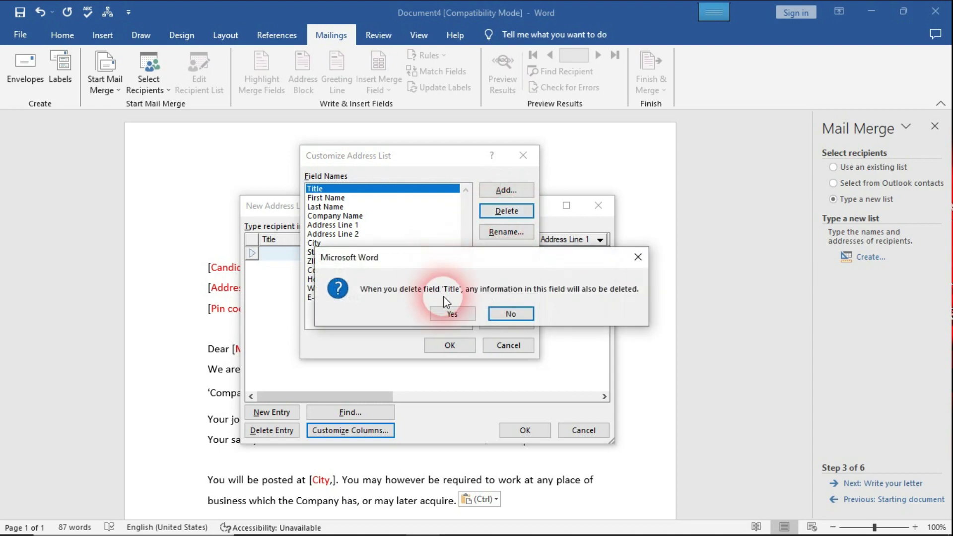
left_click(452, 314)
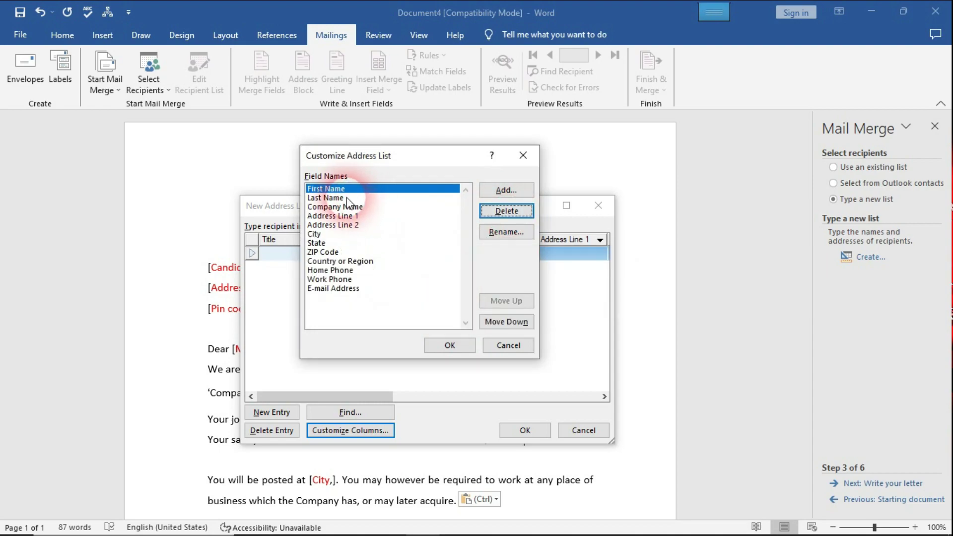
left_click(346, 198)
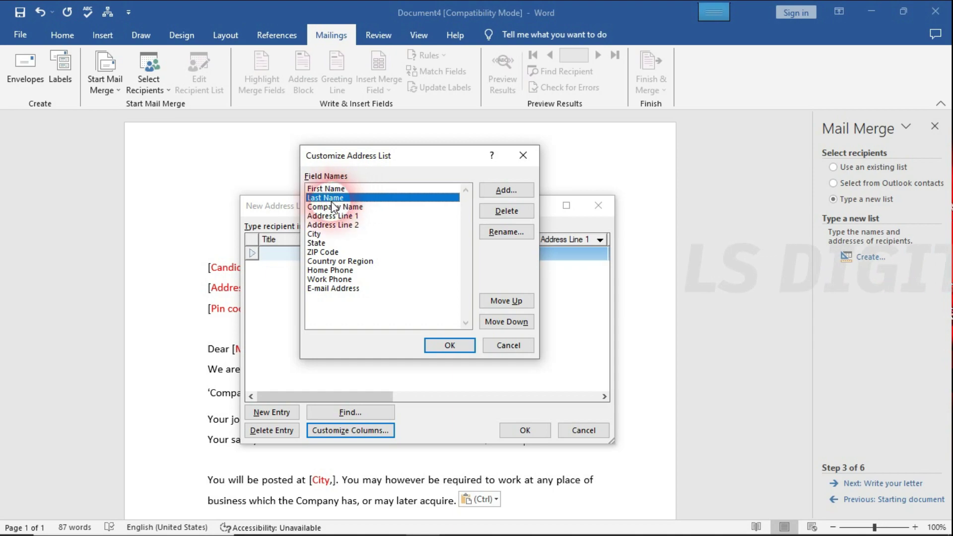
left_click(506, 213)
left_click(457, 314)
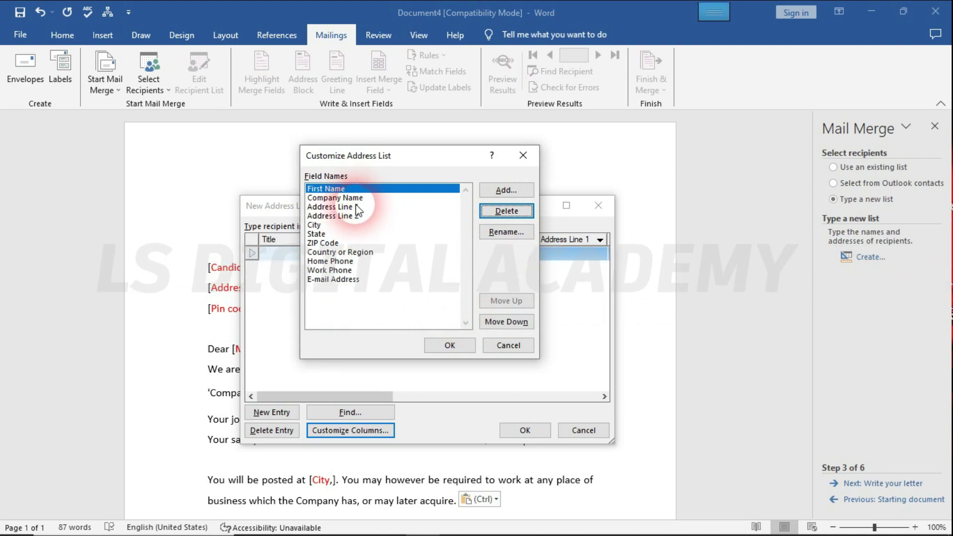
Delete the Address Line 2, City and State fields, then apply the remaining columns.
left_click(350, 226)
left_click(355, 216)
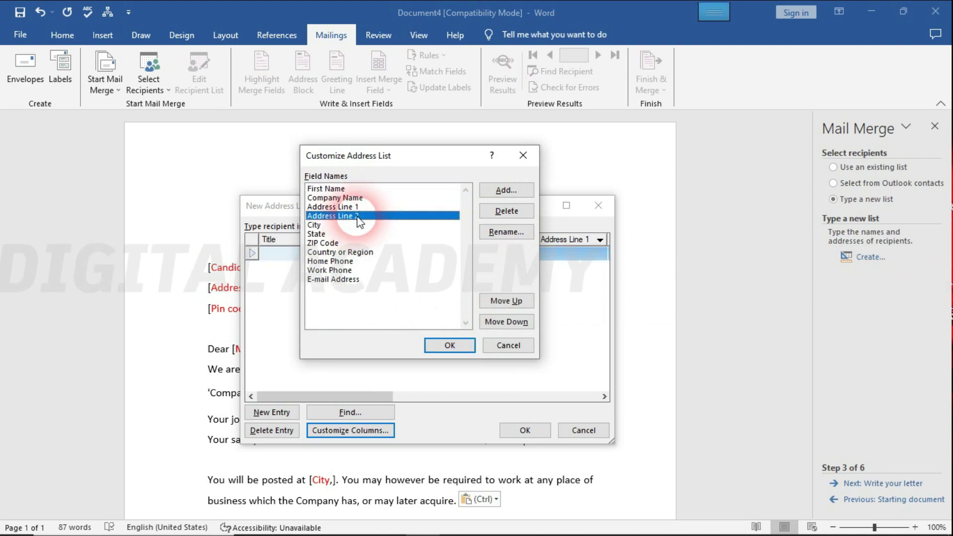
left_click(522, 211)
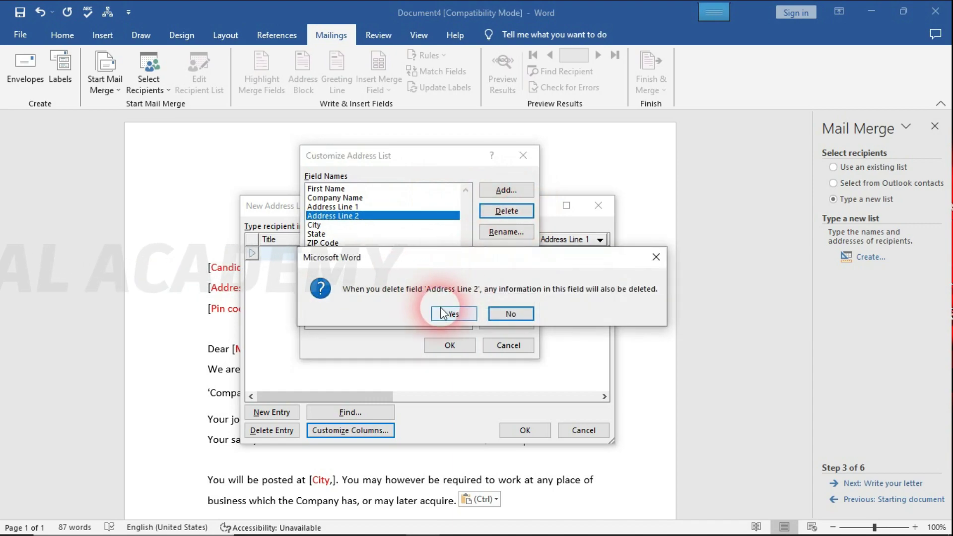
left_click(452, 313)
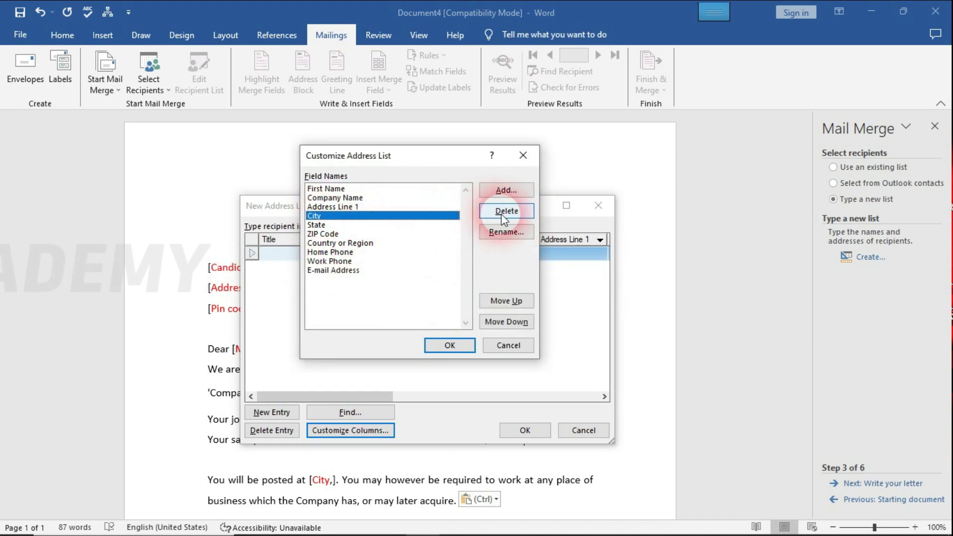
left_click(507, 211)
left_click(449, 315)
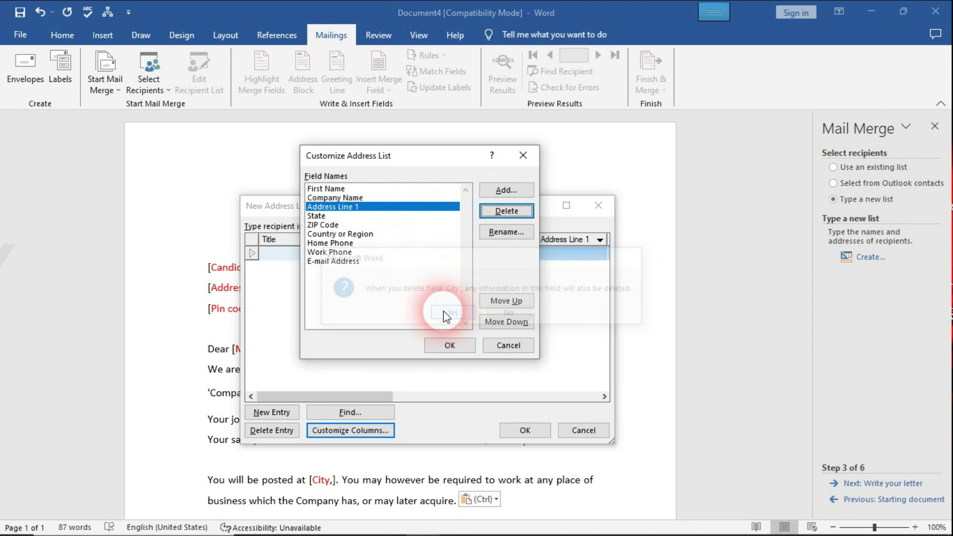
left_click(327, 218)
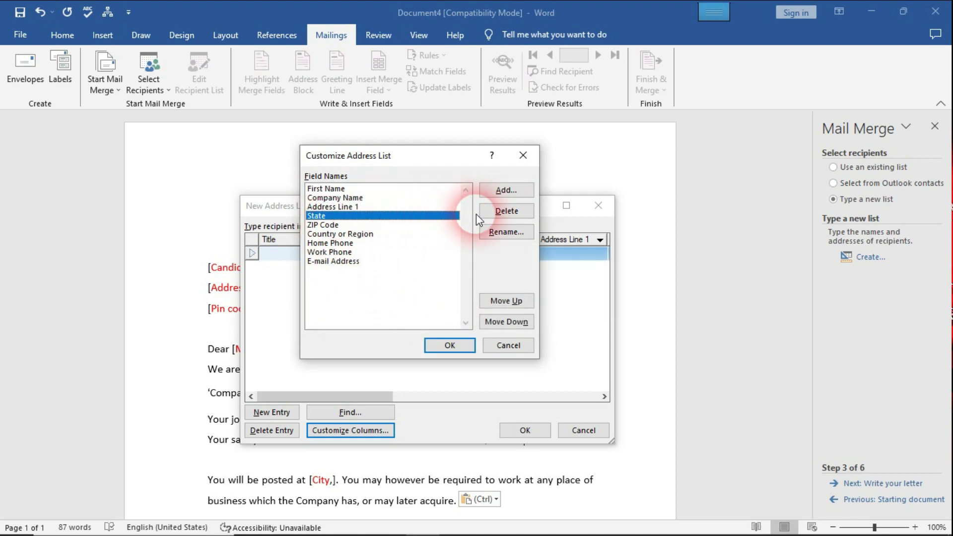
left_click(506, 211)
left_click(450, 311)
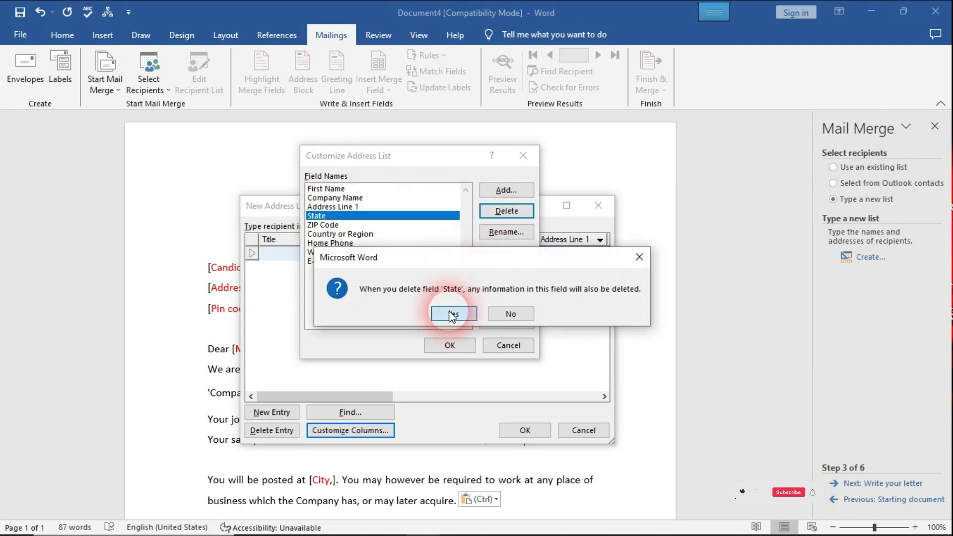
left_click(336, 217)
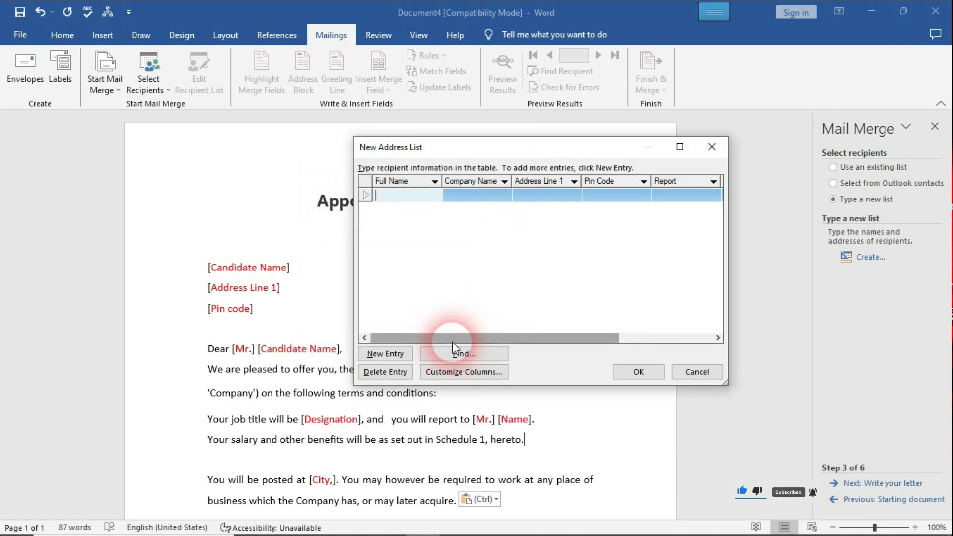
left_click(428, 199)
left_click(417, 201)
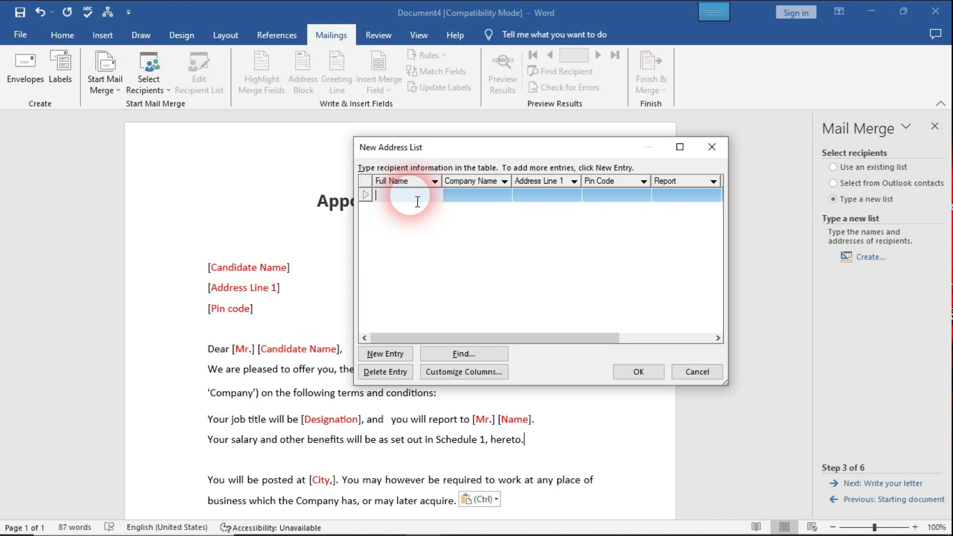
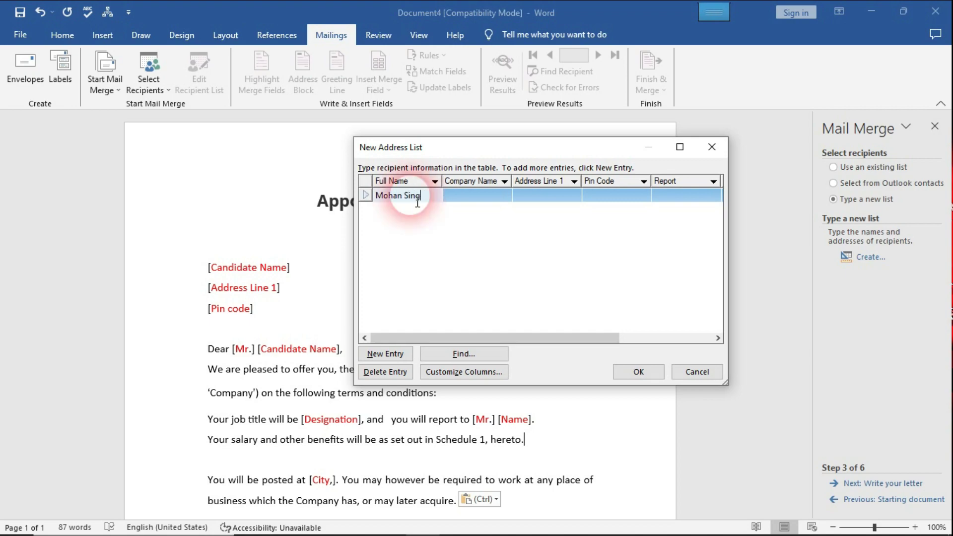
Enter the first recipient's full name and company LG.
left_click(410, 195)
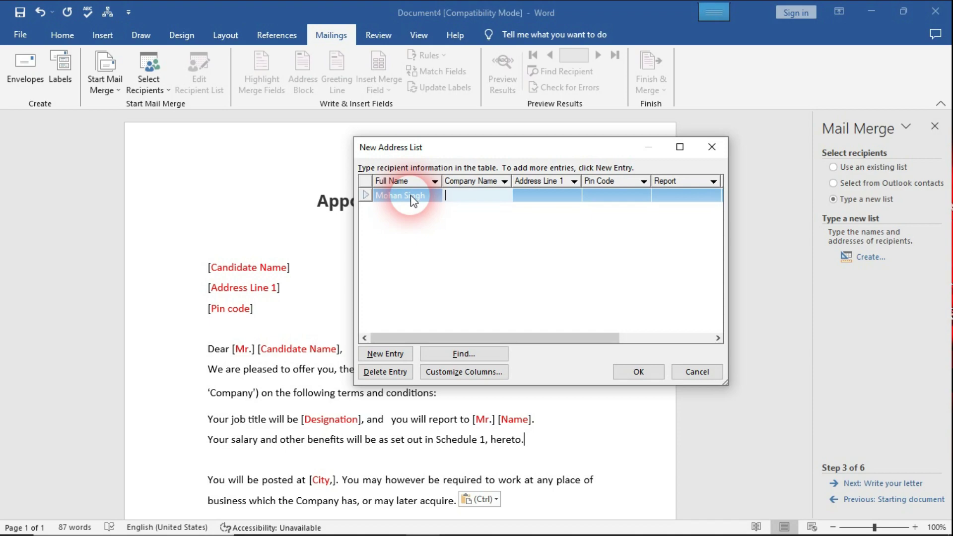
type("Lg")
key("BackSpace")
type("G")
key("Tab")
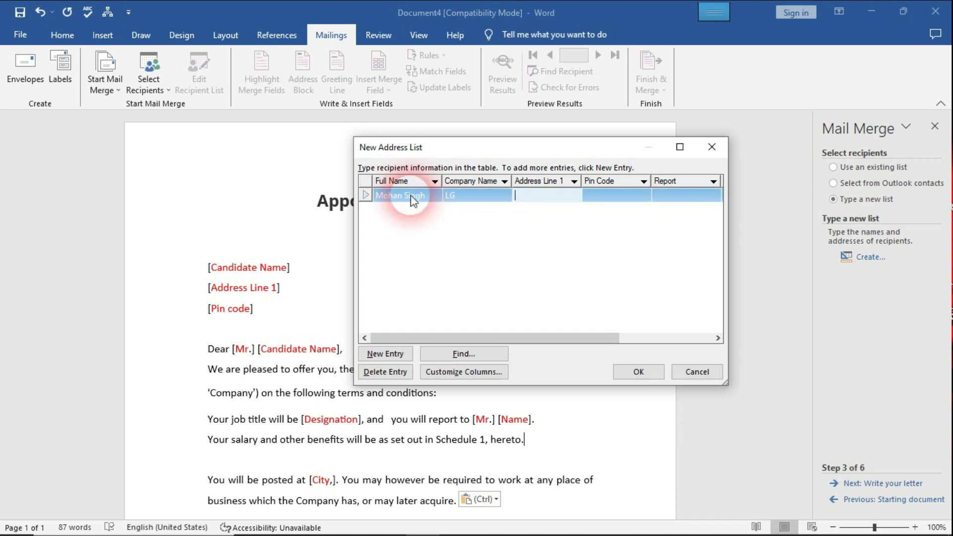
Fill in the first recipient's address, pin code, reporting manager, designation HR and city Noida.
type("D")
key("BackSpace")
type("Yam")
type("una Vi")
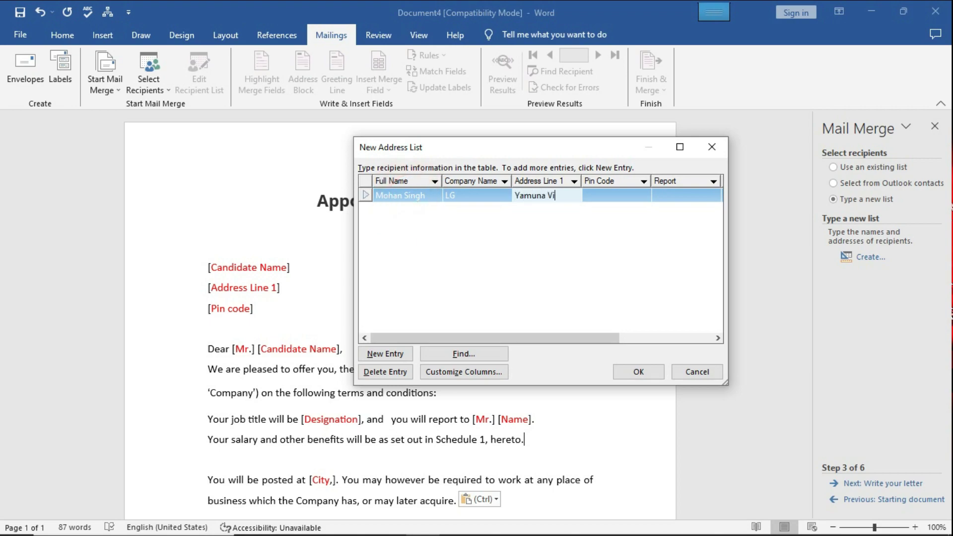
type("har Delhi")
key("Tab")
type("11")
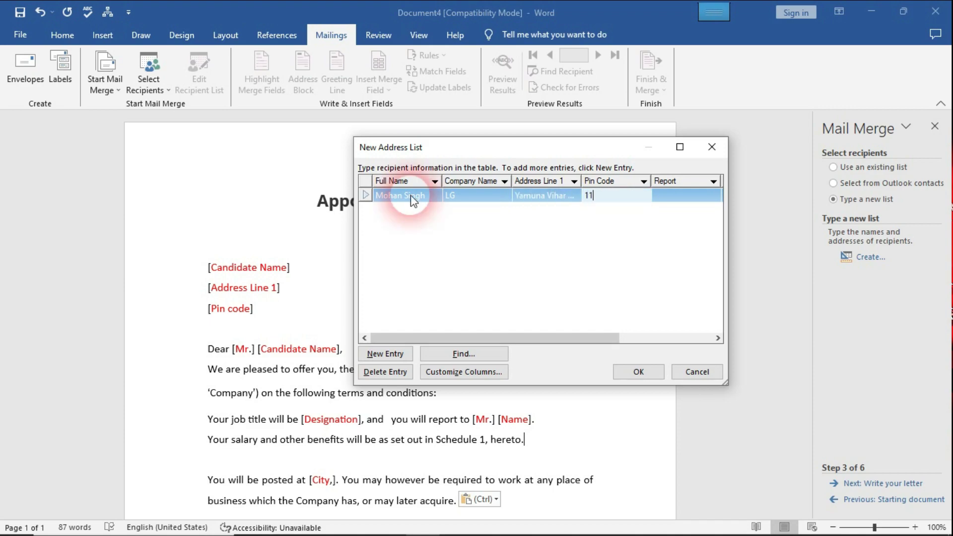
type("005")
type("3")
key("Tab")
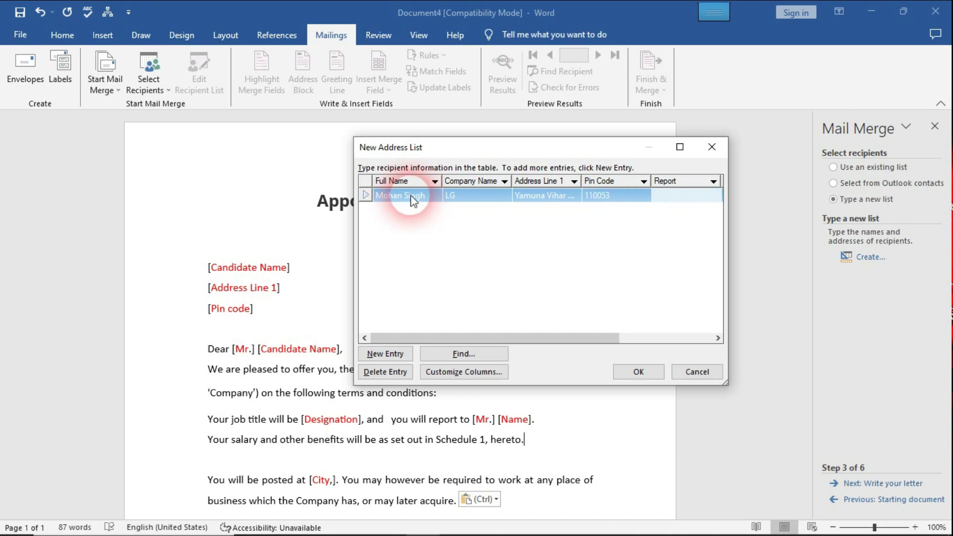
key("Tab")
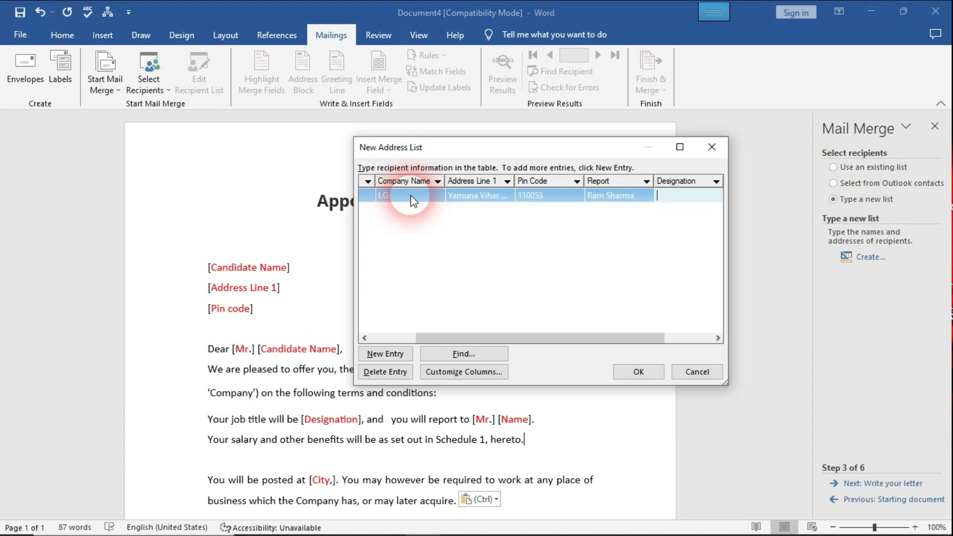
type("H")
type("R")
key("Tab")
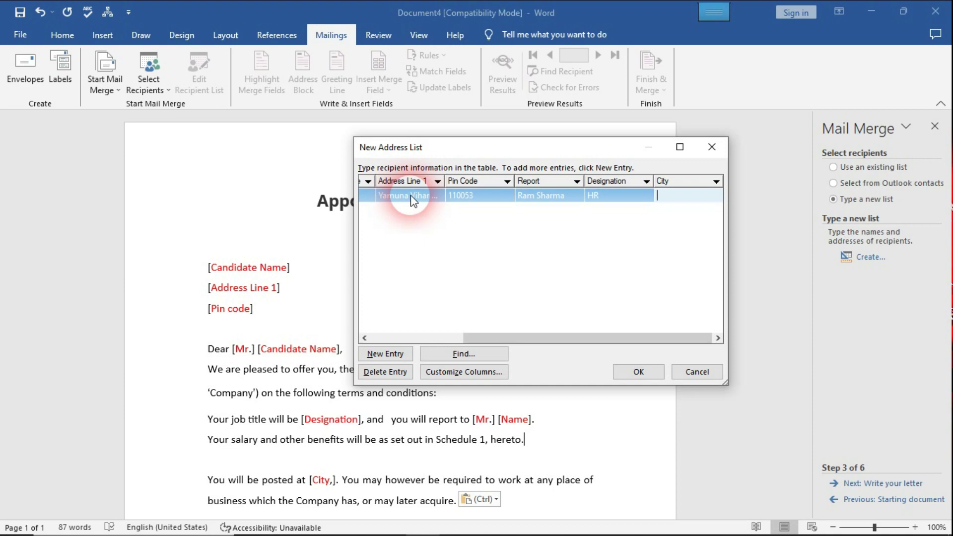
type("N")
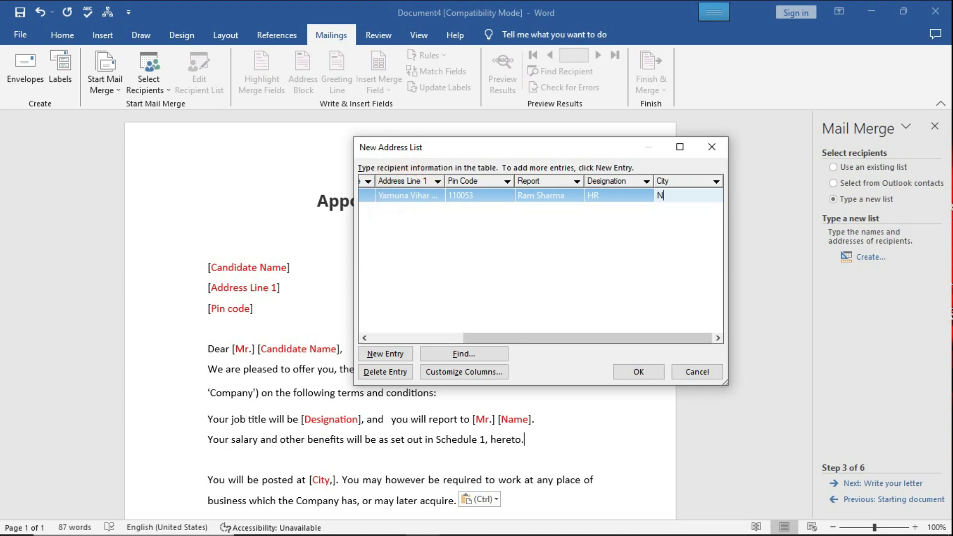
type("oida")
left_click(411, 197)
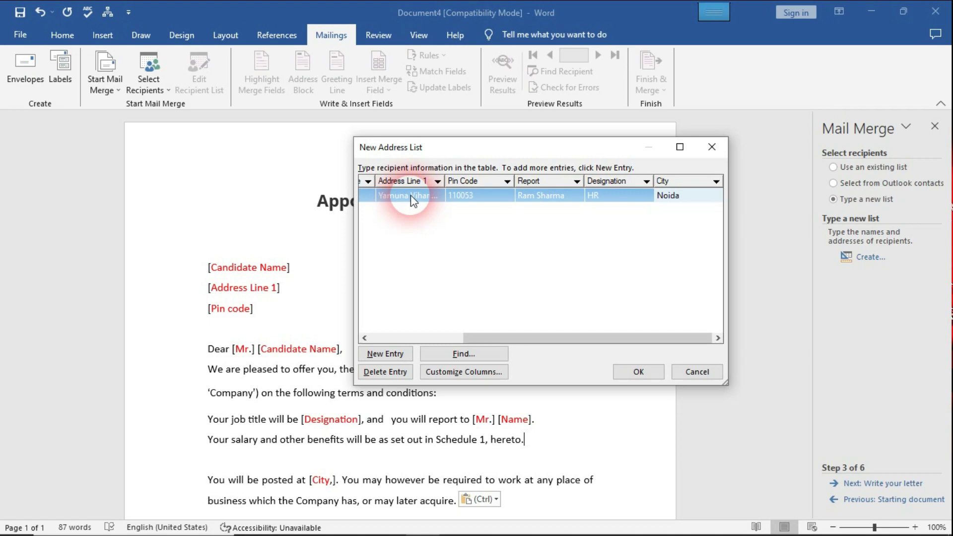
left_click(627, 336)
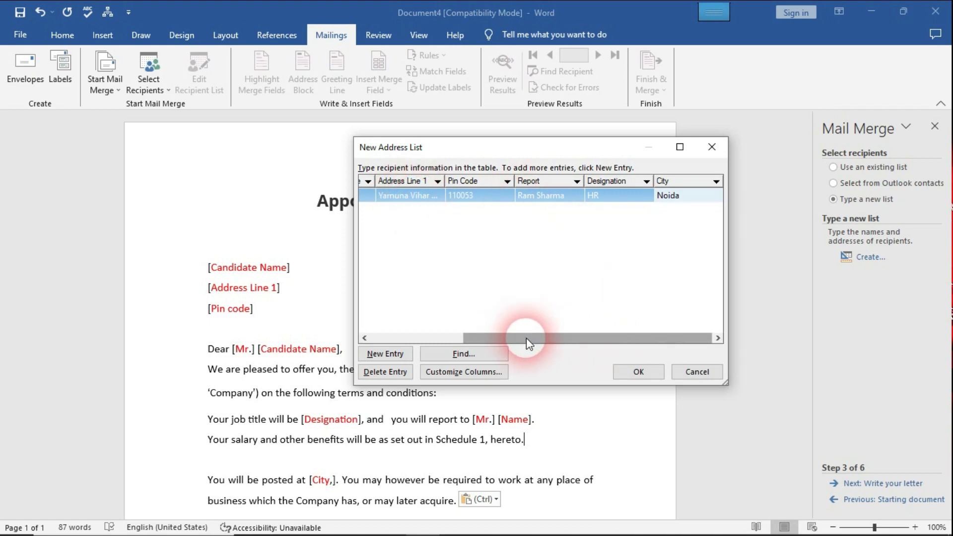
left_click(425, 371)
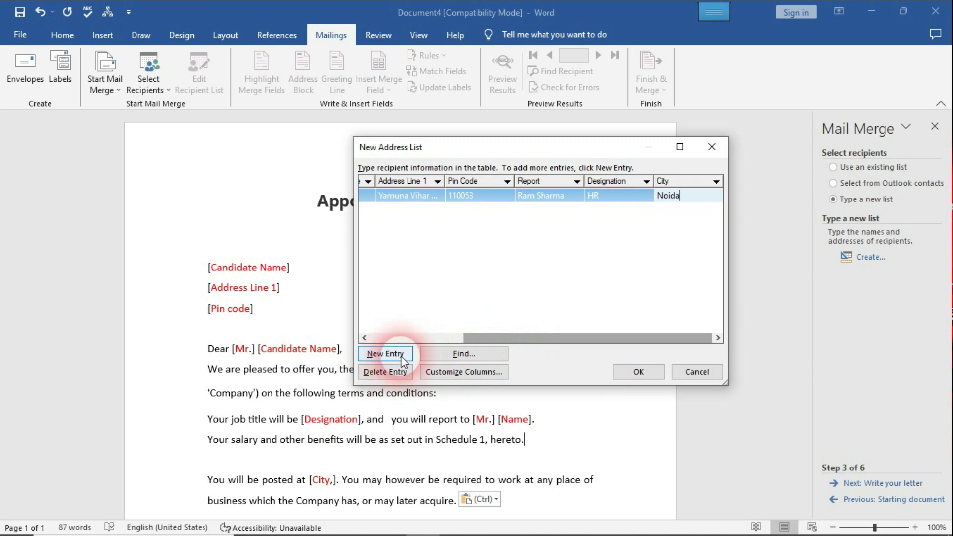
Add a second entry with the recipient's full name and company HP.
left_click(385, 354)
left_click(416, 218)
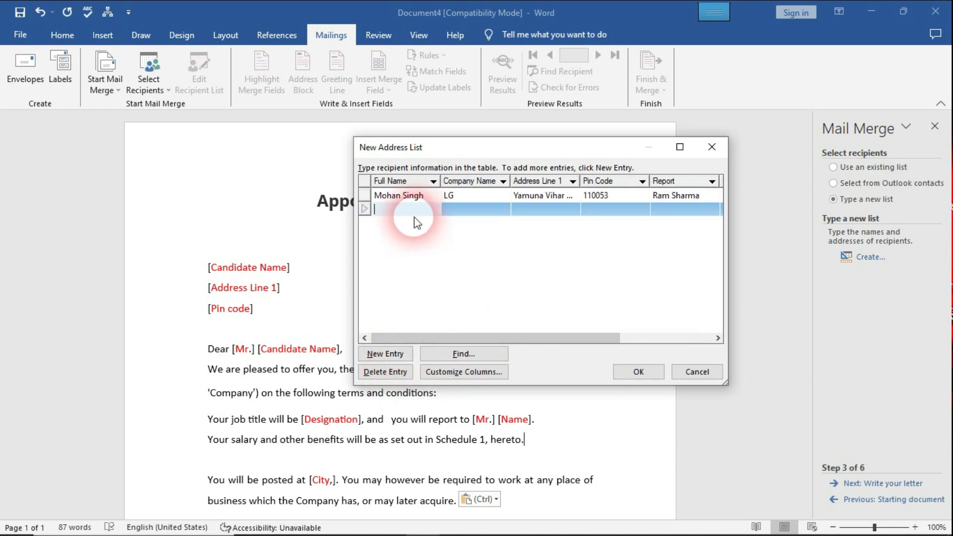
left_click(393, 215)
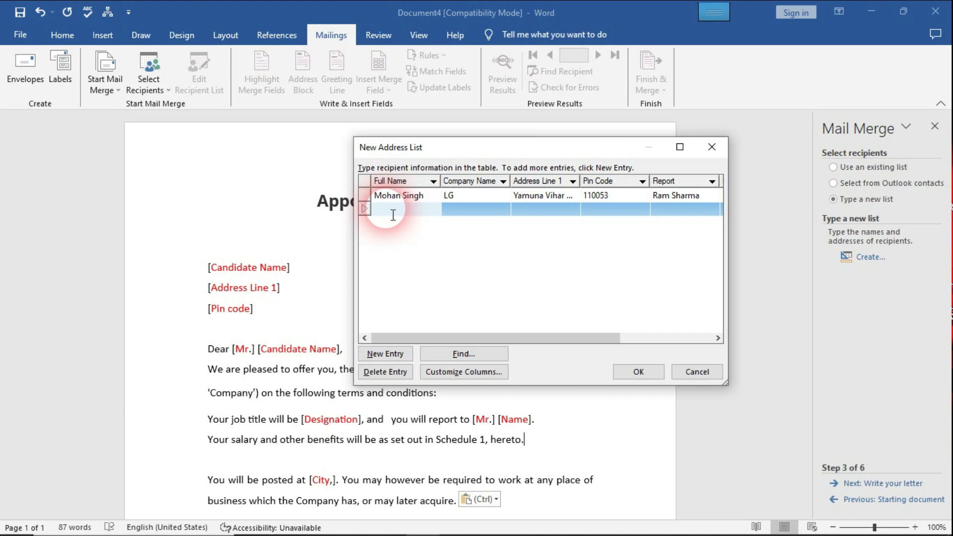
key("Tab")
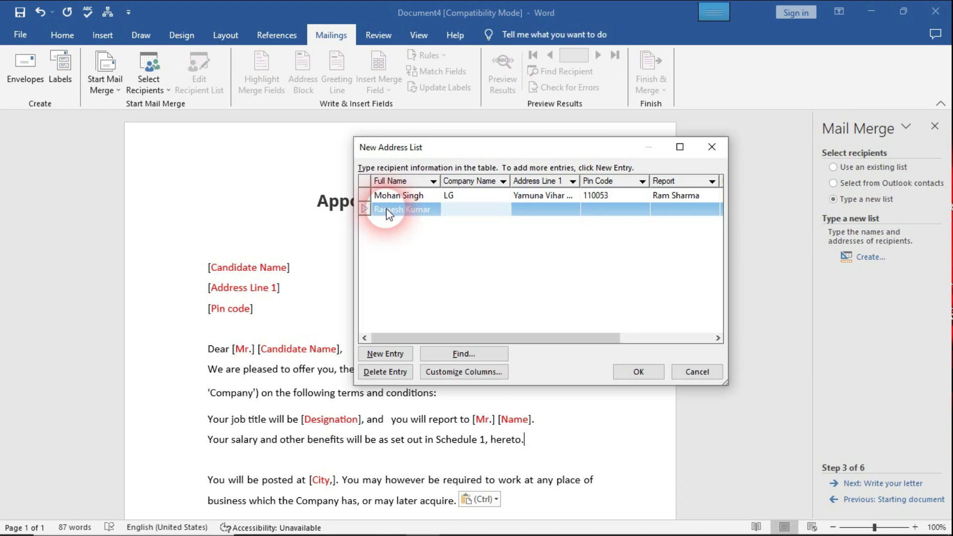
type("HP")
key("Tab")
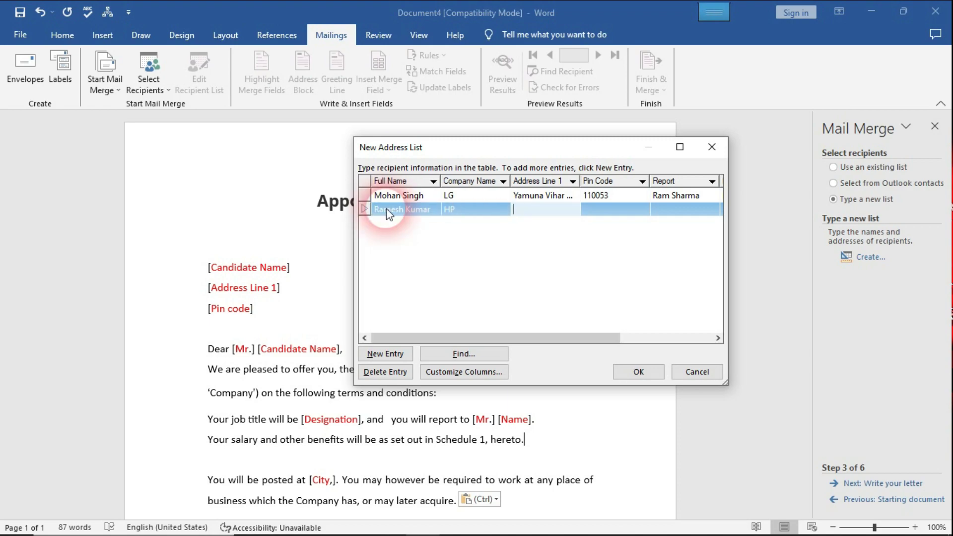
Complete the second entry's address, pin code field, reporting manager, designation CO and city Gurugram.
type("Kar")
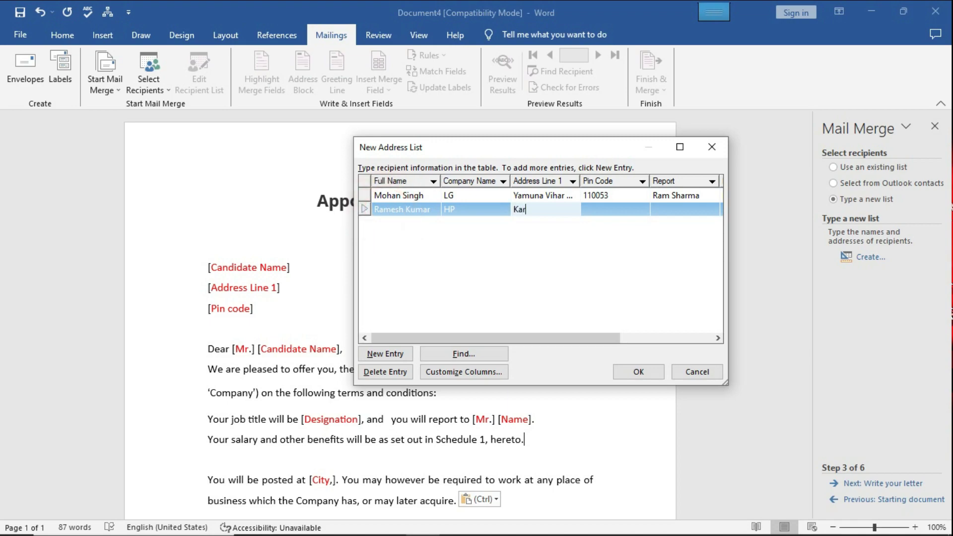
type("awal Nagar")
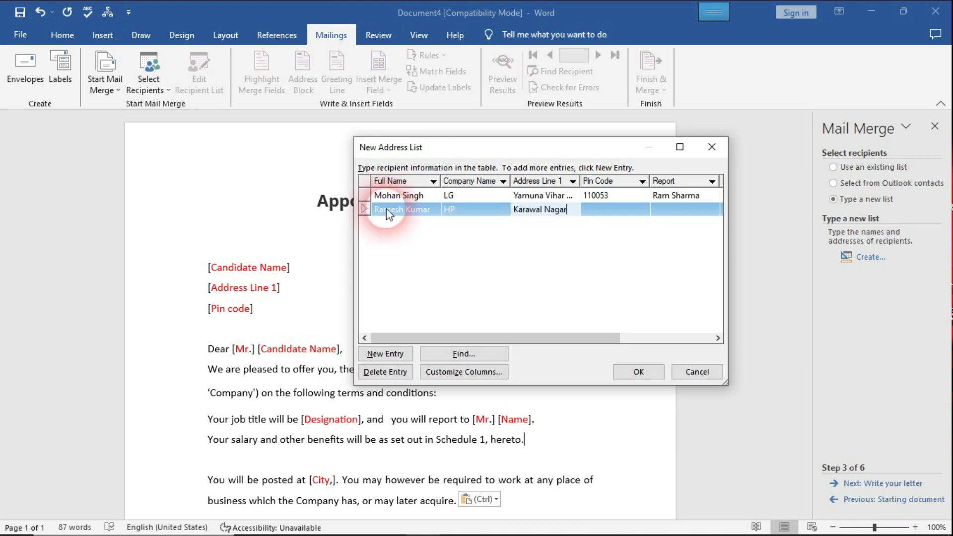
key("Tab")
type("Delhi")
key("Tab")
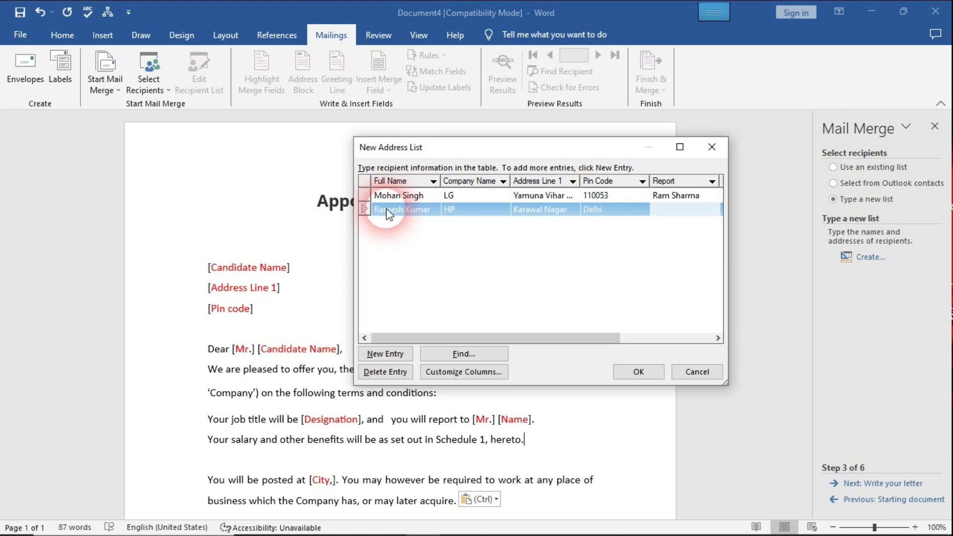
key("Tab")
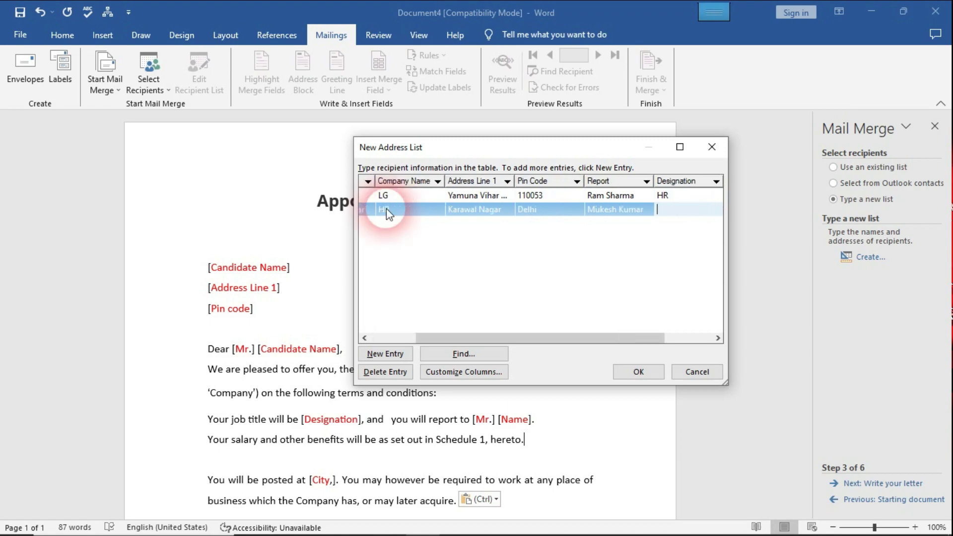
type("CO")
key("Tab")
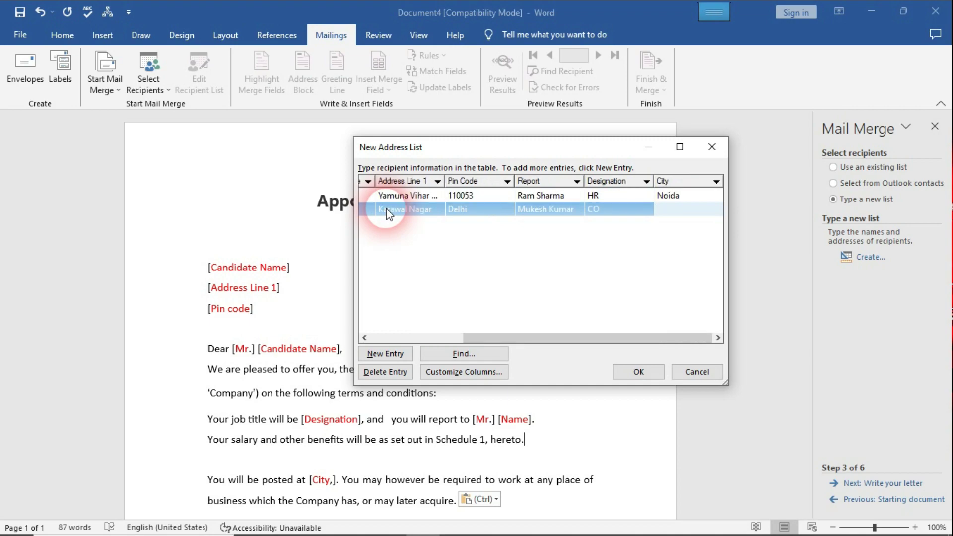
type("Gur")
type("ugram")
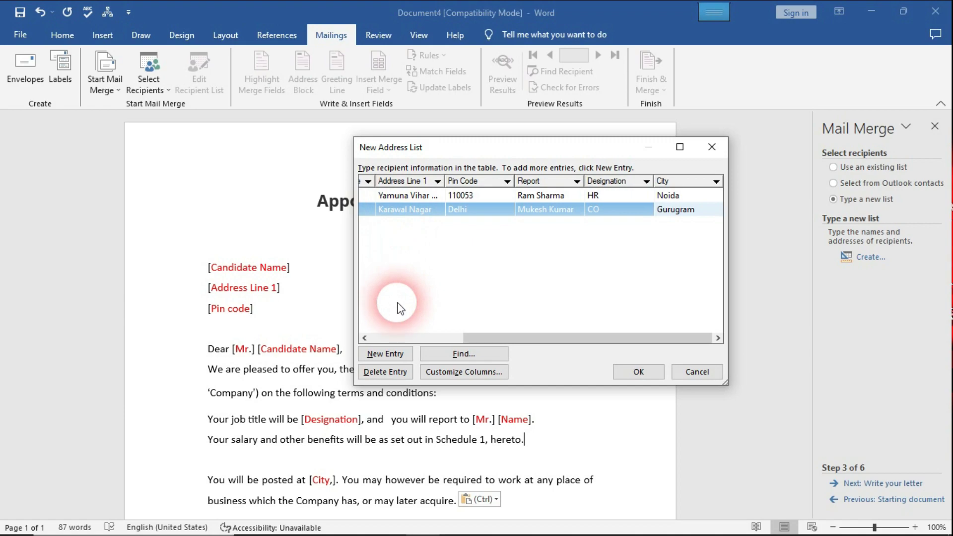
Add an empty third row, then close the list and discard it without saving.
left_click(391, 353)
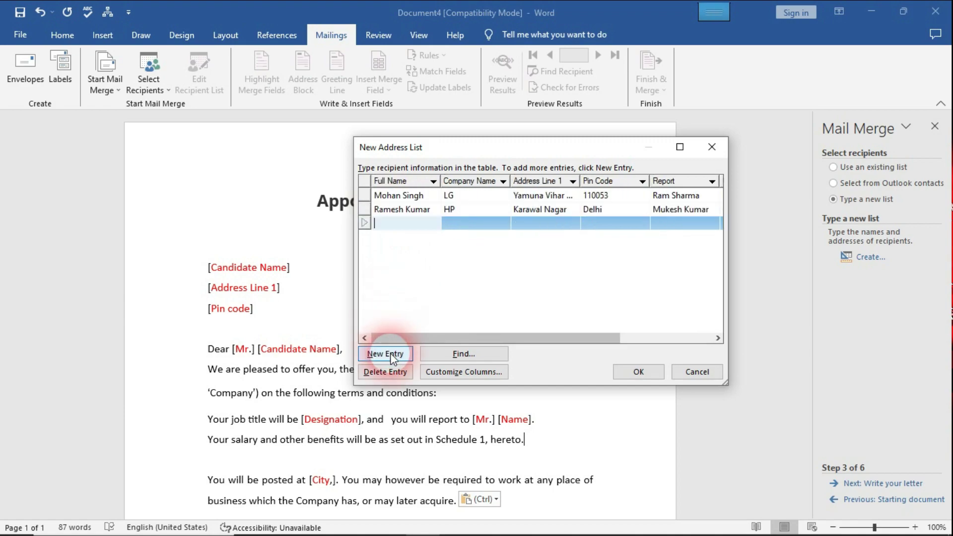
left_click(414, 229)
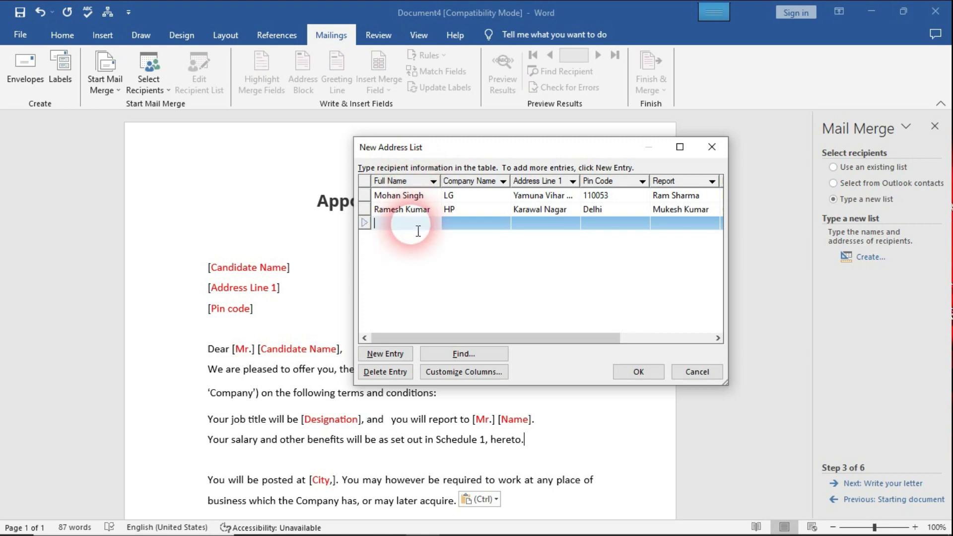
left_click(629, 373)
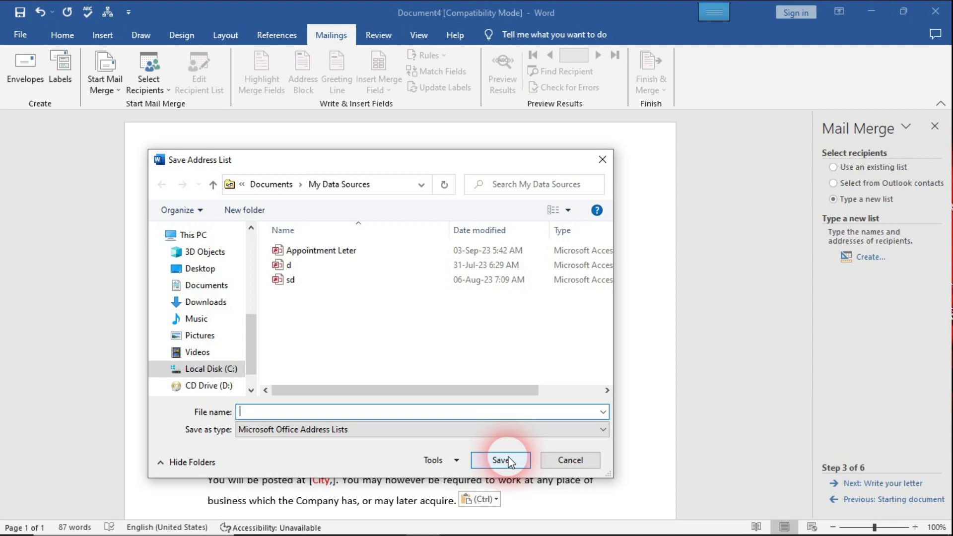
left_click(564, 462)
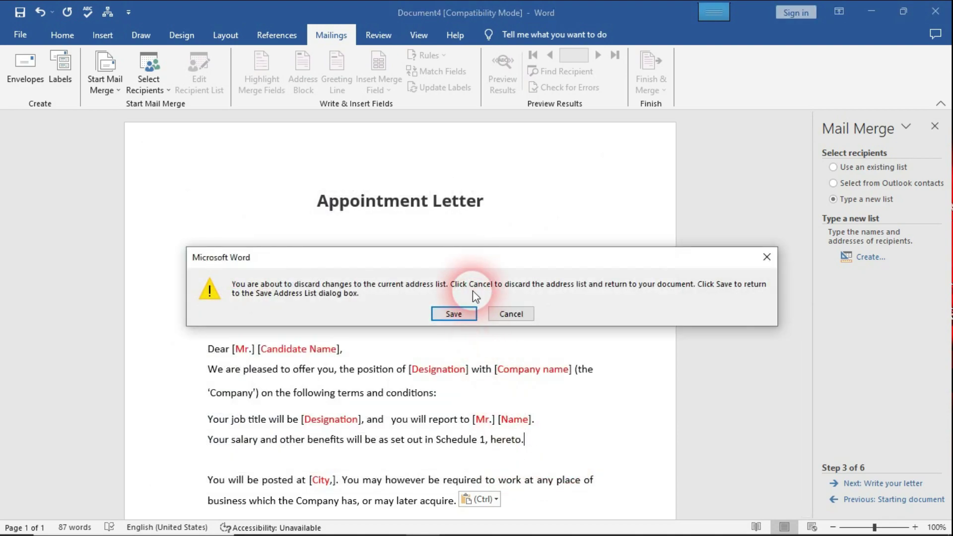
left_click(767, 258)
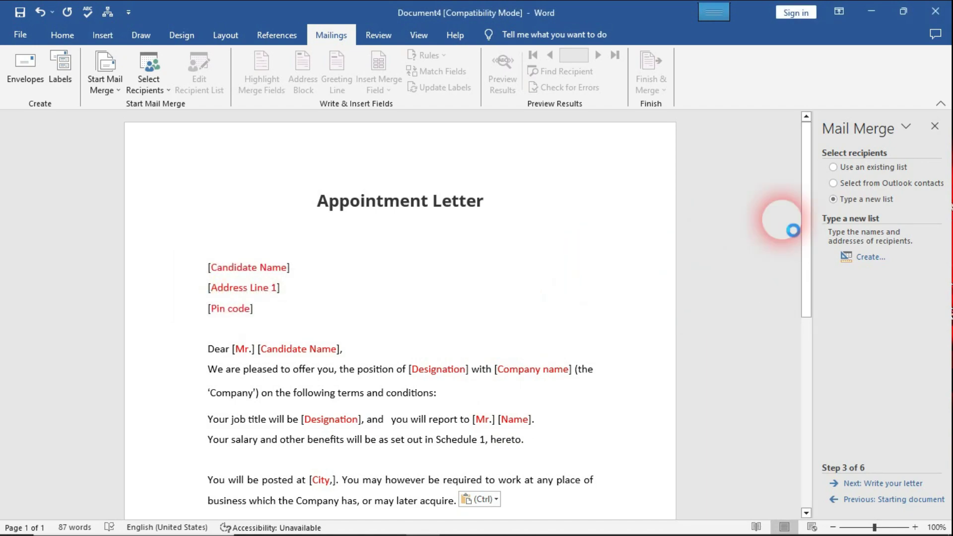
Switch to 'Use an existing list' and pick the Appointment Leter data file.
left_click(846, 203)
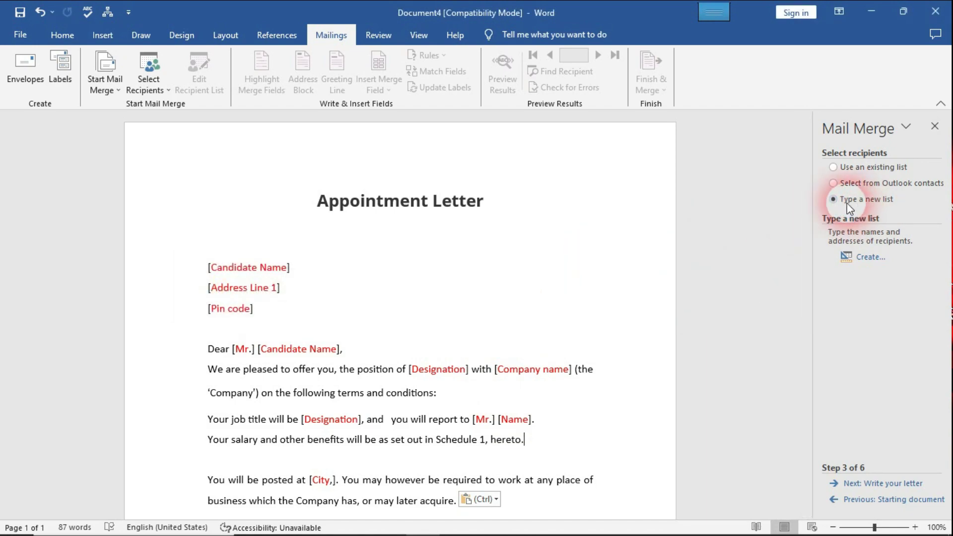
left_click(875, 176)
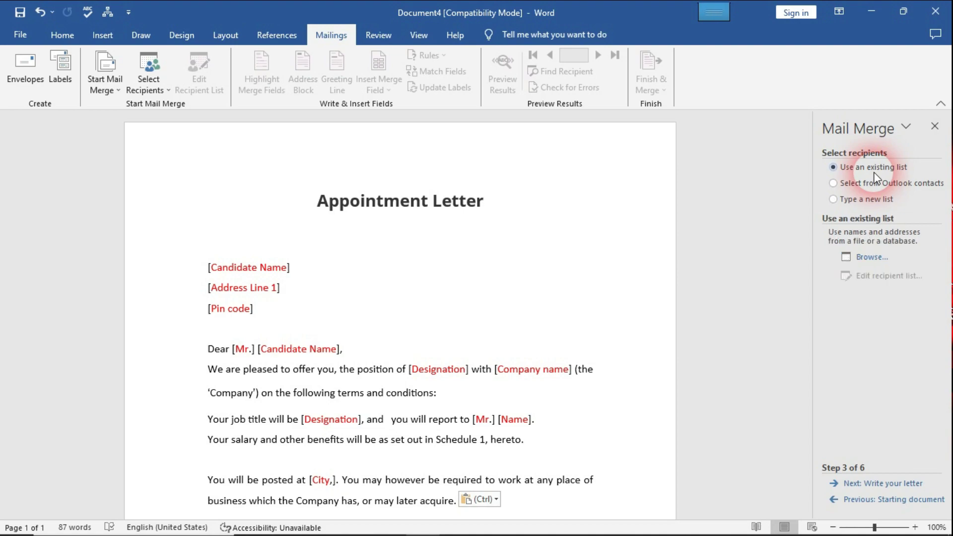
left_click(871, 261)
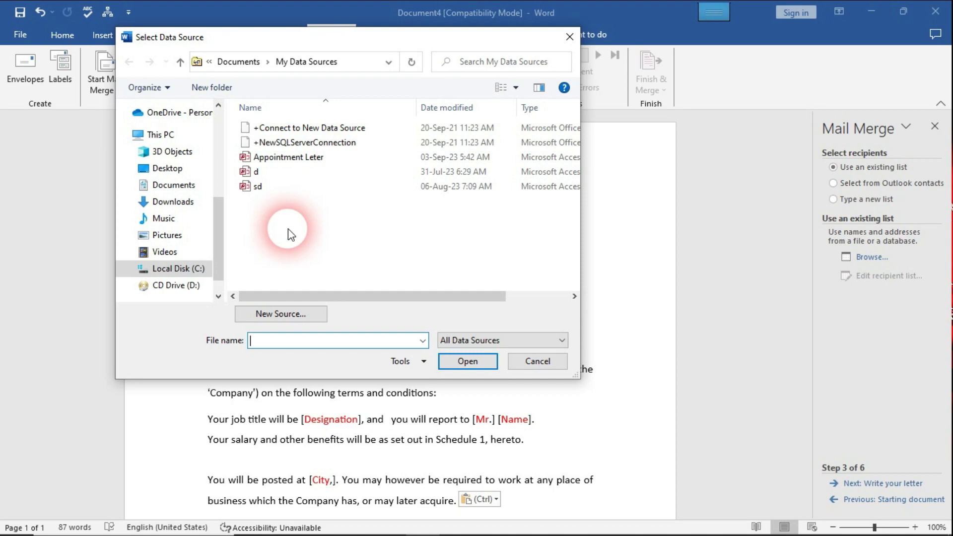
left_click(346, 162)
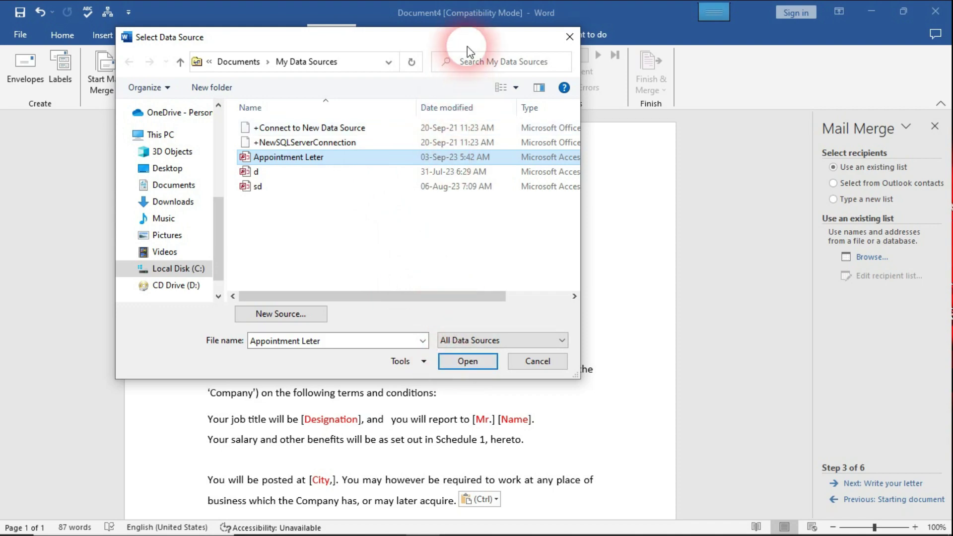
left_click_drag(467, 45, 528, 175)
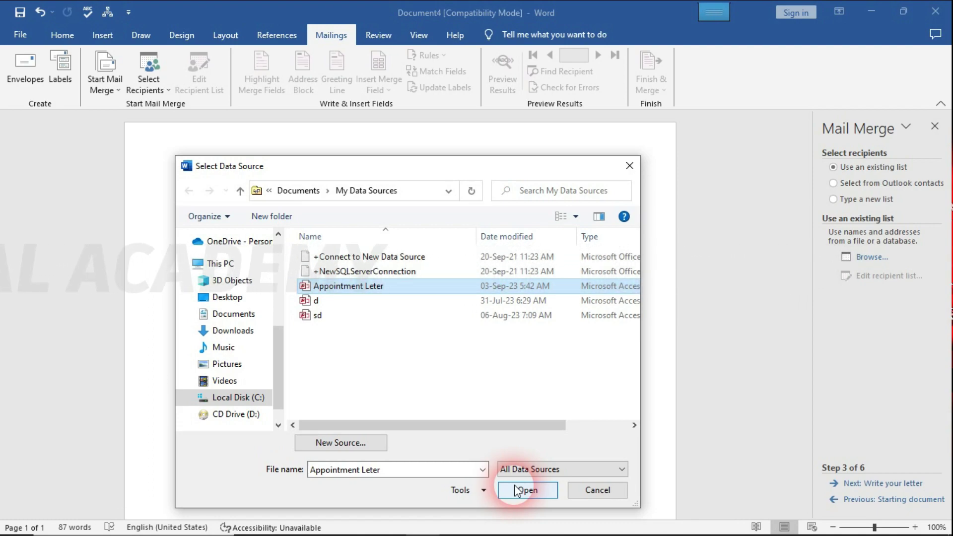
Open Appointment Leter.mdb and select it as the data source in Mail Merge Recipients.
left_click(516, 490)
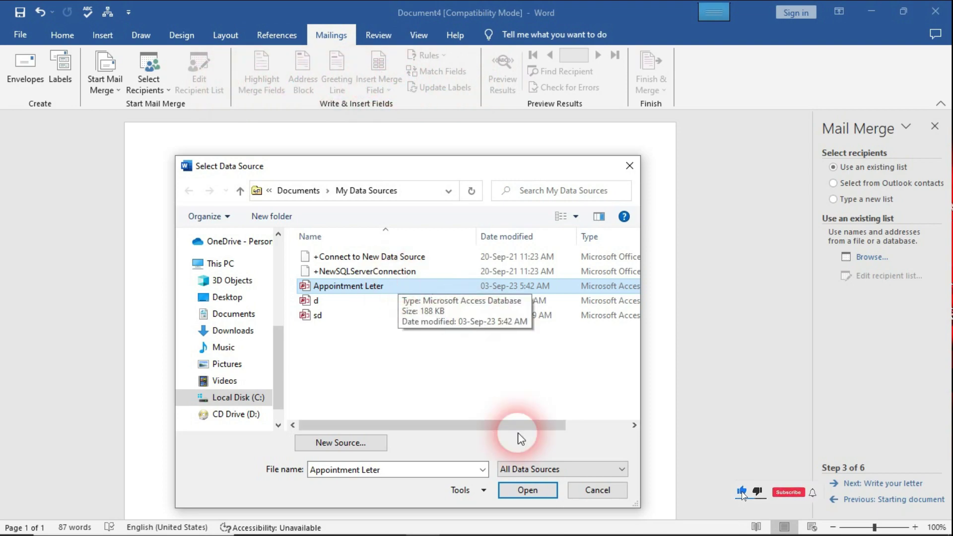
left_click(529, 491)
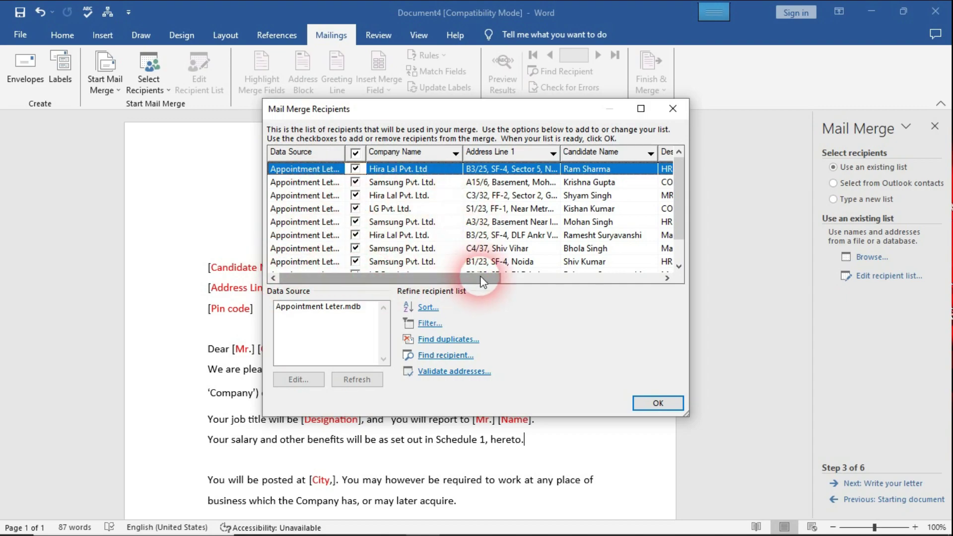
mouse_move(484, 282)
left_mouse_down()
mouse_move(570, 261)
mouse_move(477, 274)
left_mouse_up()
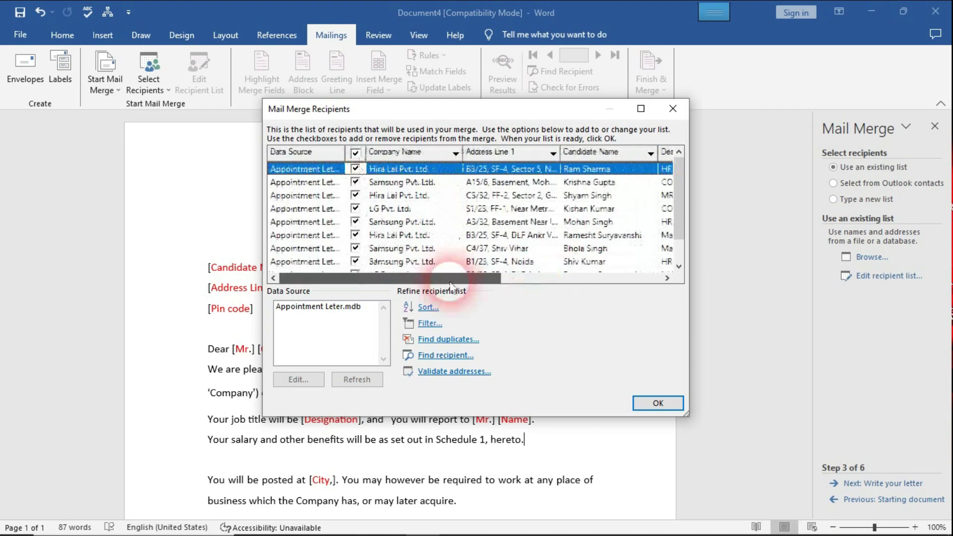
left_click(320, 311)
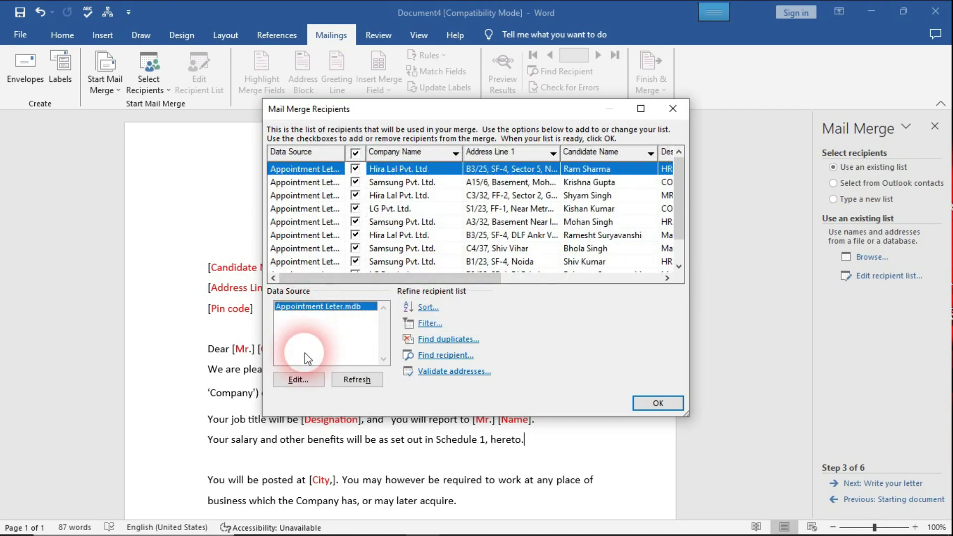
left_click(298, 380)
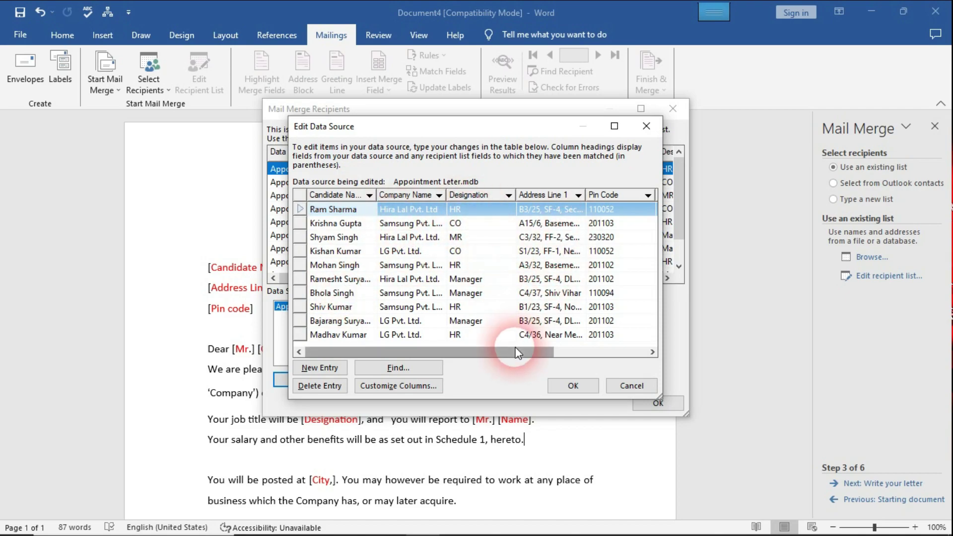
left_click_drag(517, 353, 610, 352)
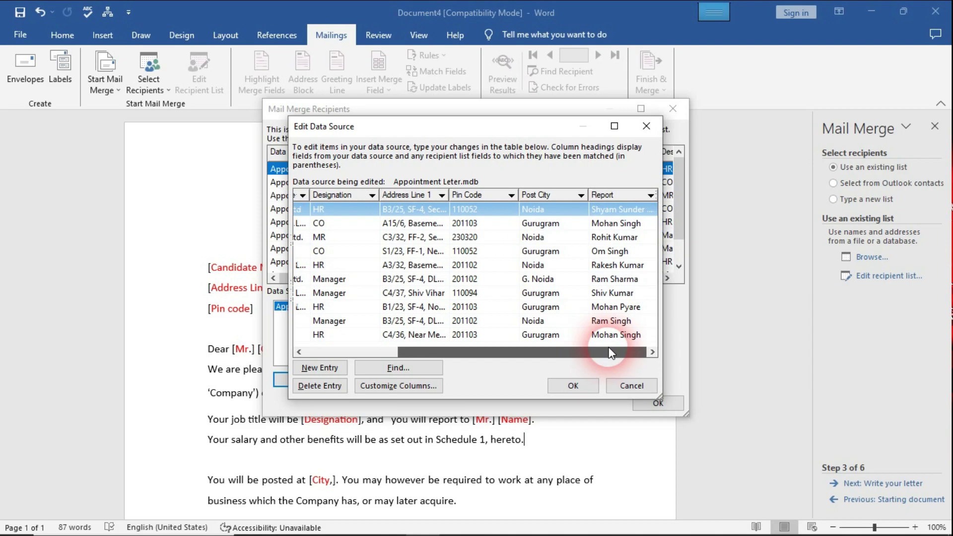
left_click_drag(625, 353, 433, 353)
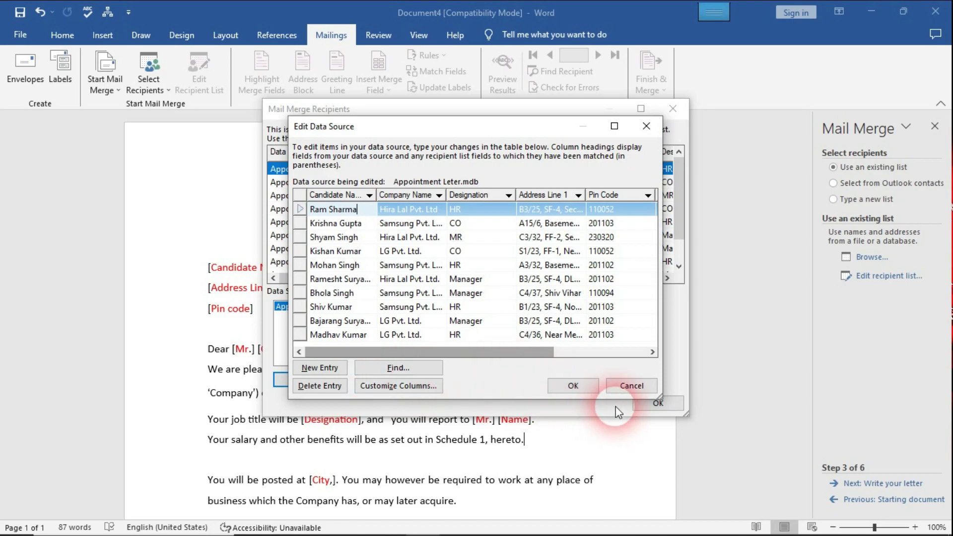
left_click(623, 390)
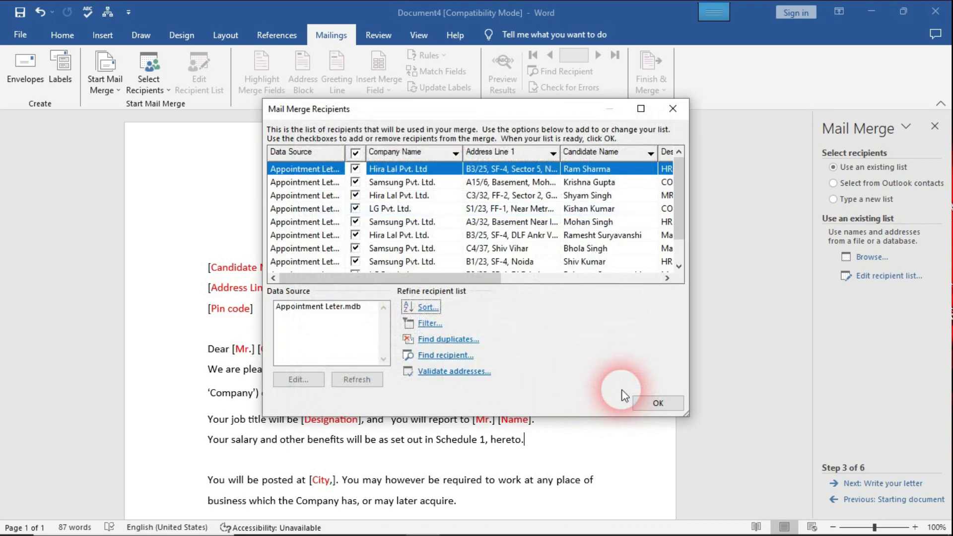
Accept the recipient list and replace the Candidate Name placeholder with «Candidate_Name».
left_click(651, 410)
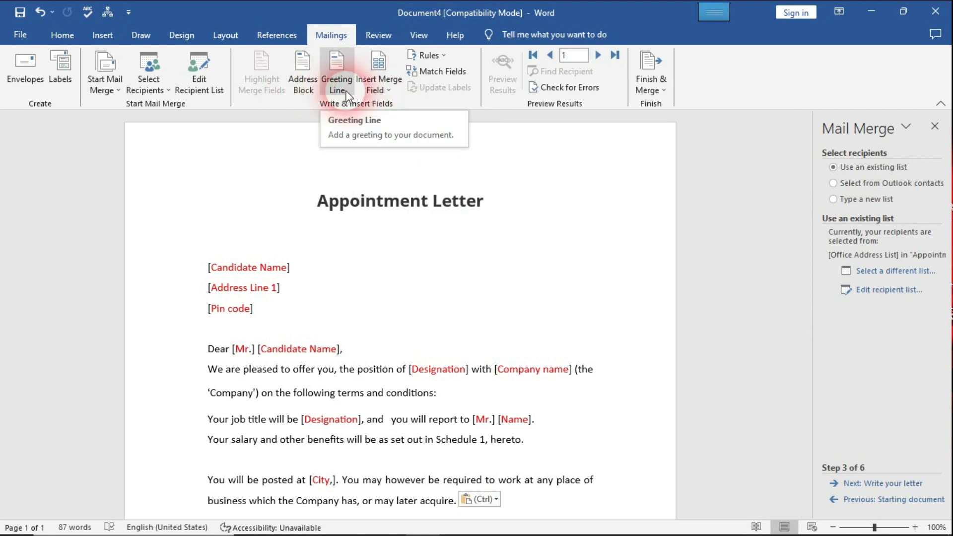
left_click(282, 287)
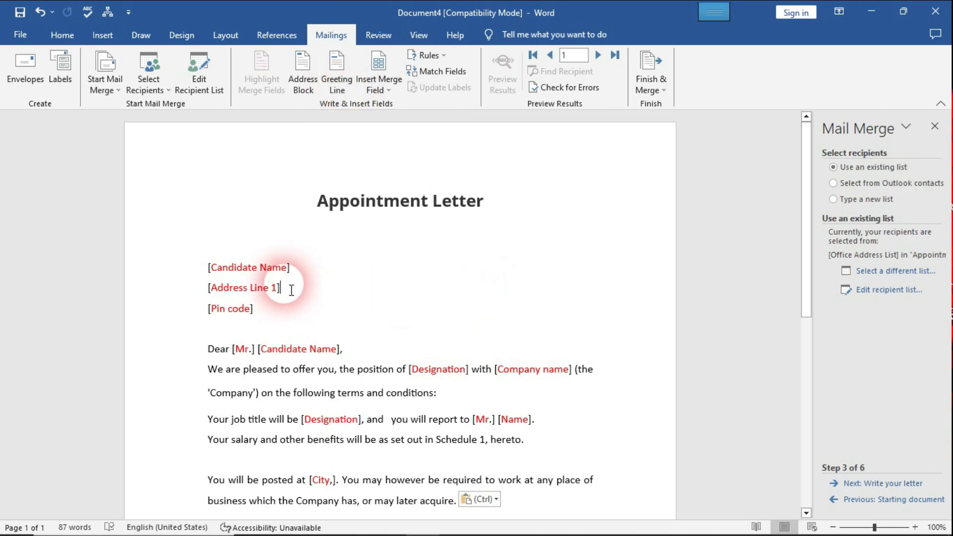
left_click(342, 283)
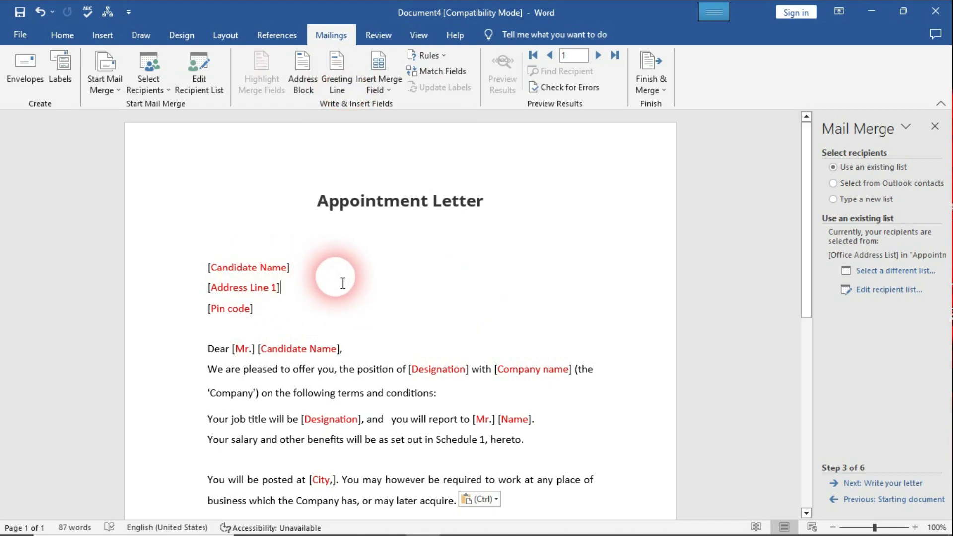
left_click(281, 275)
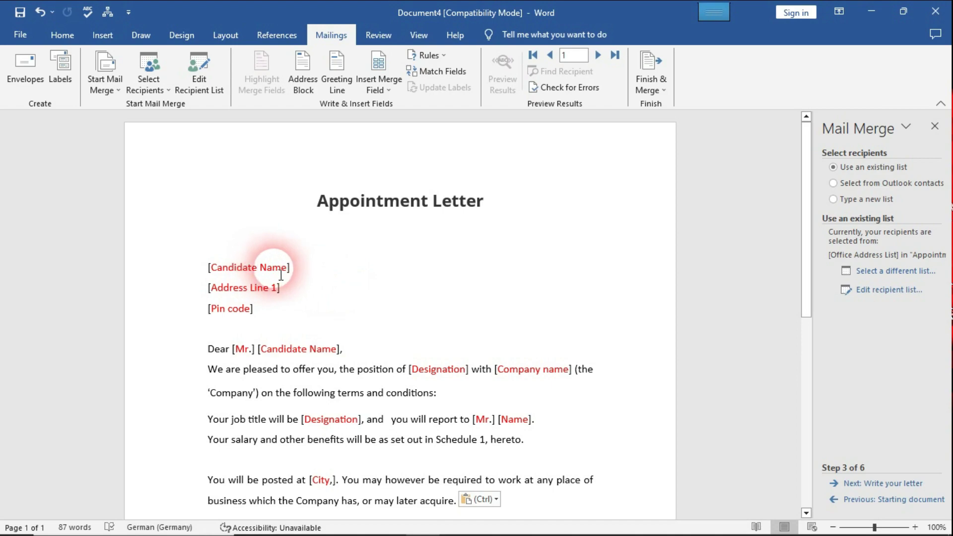
left_click_drag(287, 275, 238, 275)
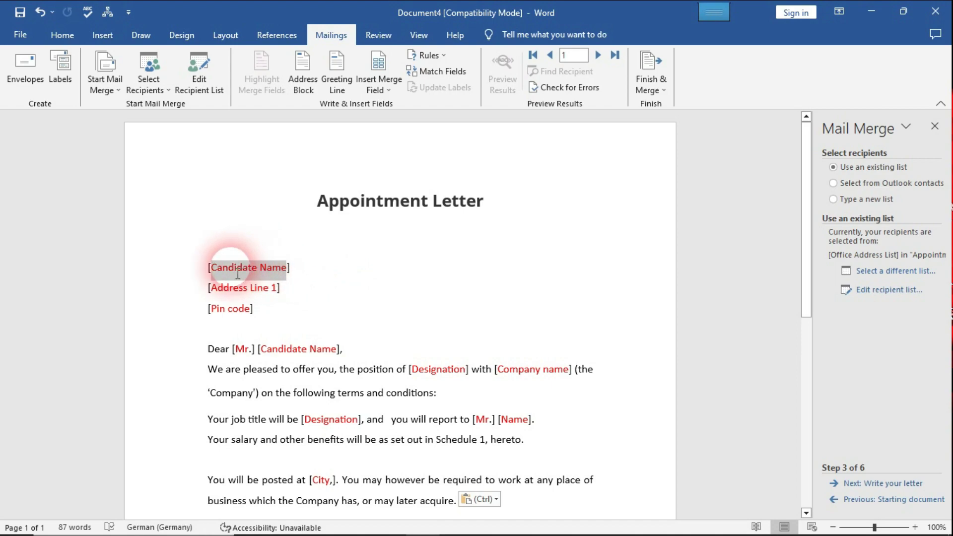
left_click(399, 91)
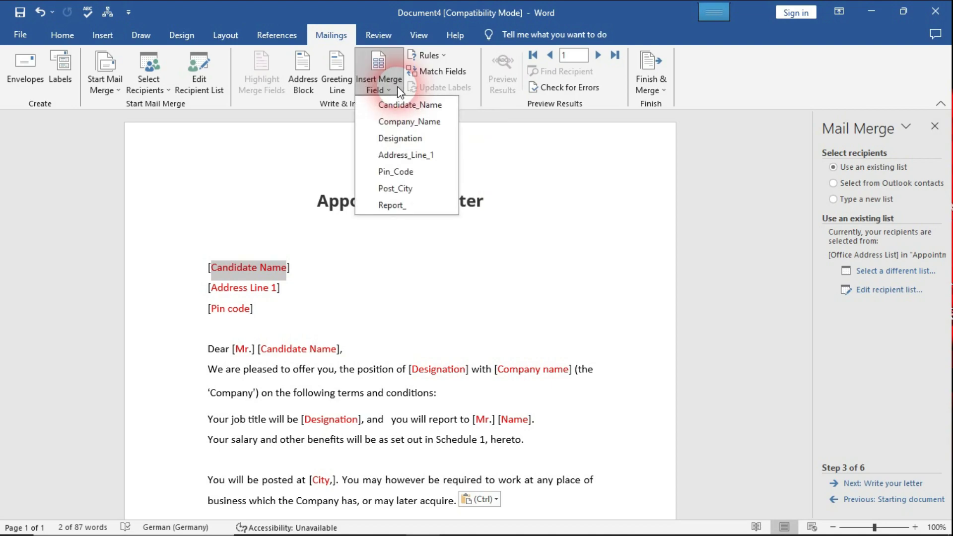
left_click(453, 107)
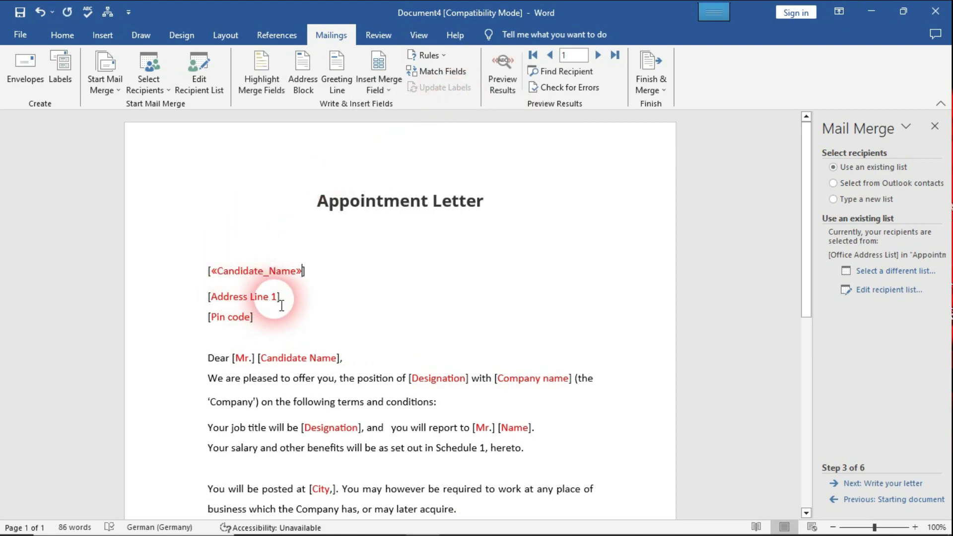
Replace the Address Line 1 and Pin code placeholders with «Address_Line_1» and «Pin_Code».
left_click_drag(278, 298, 211, 297)
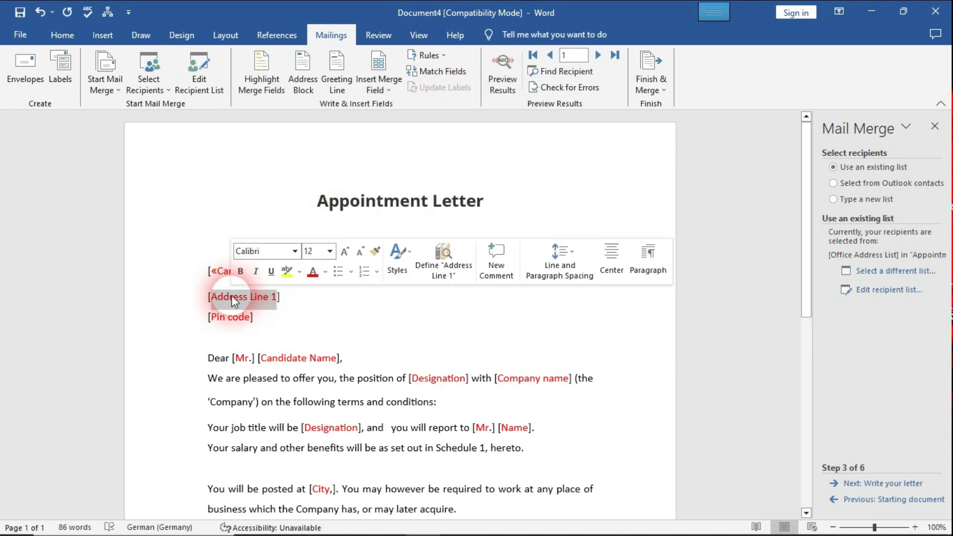
left_click(380, 94)
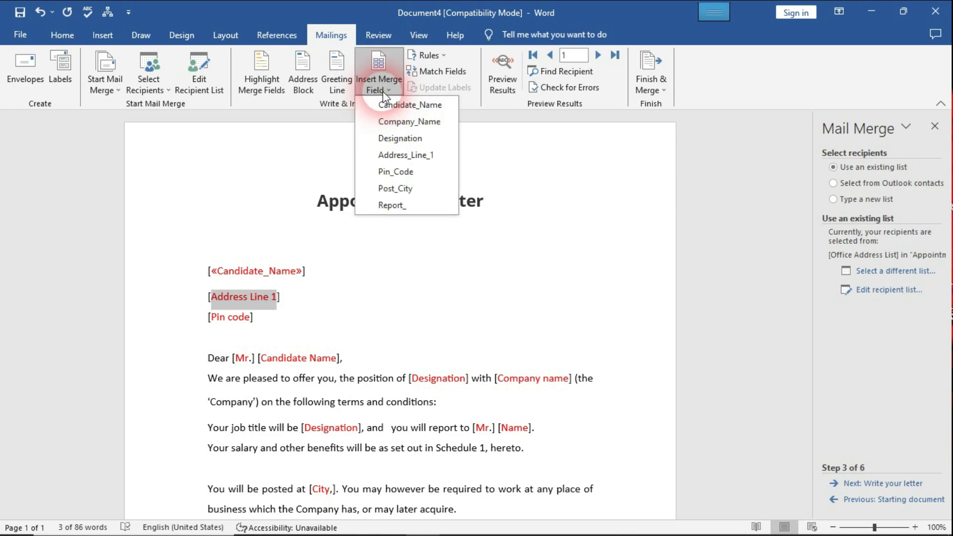
left_click(430, 154)
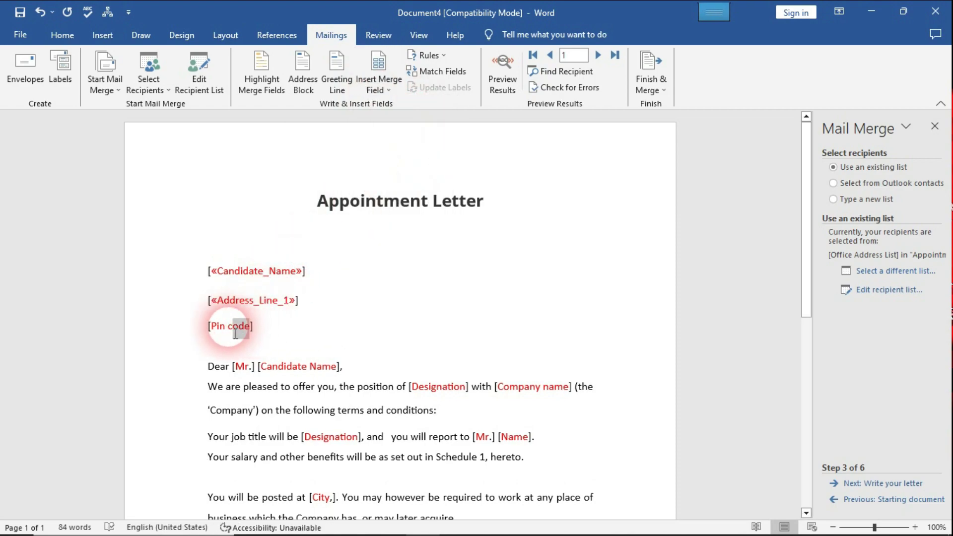
left_click_drag(251, 326, 212, 326)
left_click(390, 85)
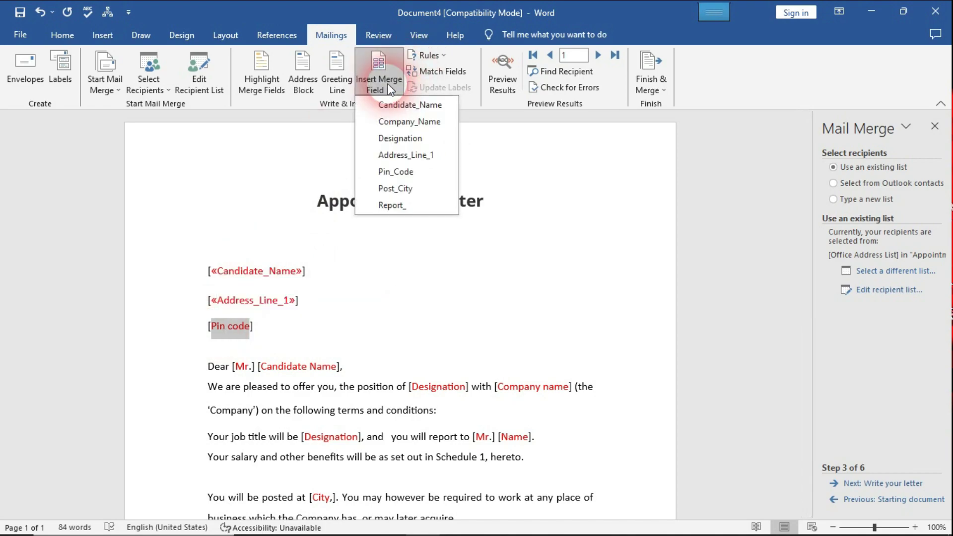
left_click(424, 171)
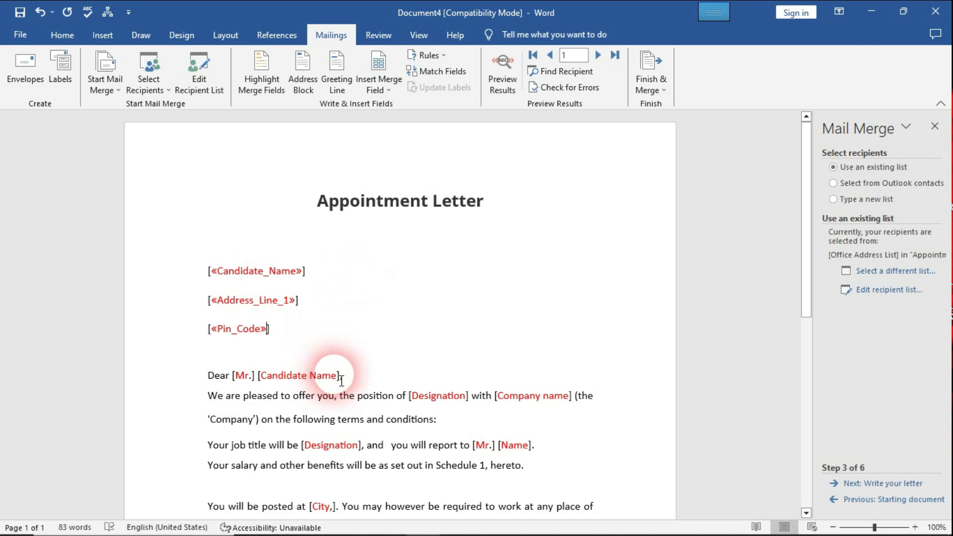
Insert «Candidate_Name» in the greeting, plus «Designation» and «Company_Name» in the offer sentence.
left_click_drag(342, 377, 260, 376)
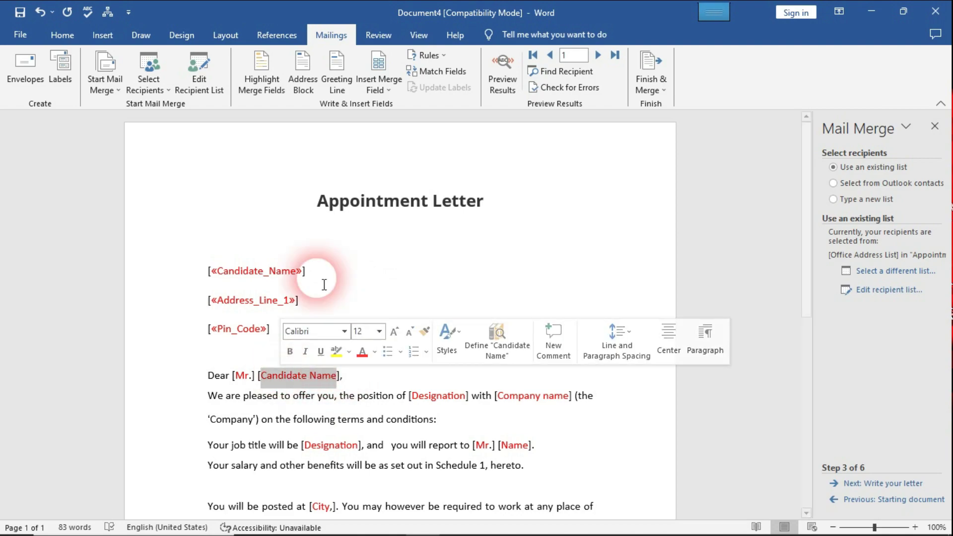
left_click(393, 91)
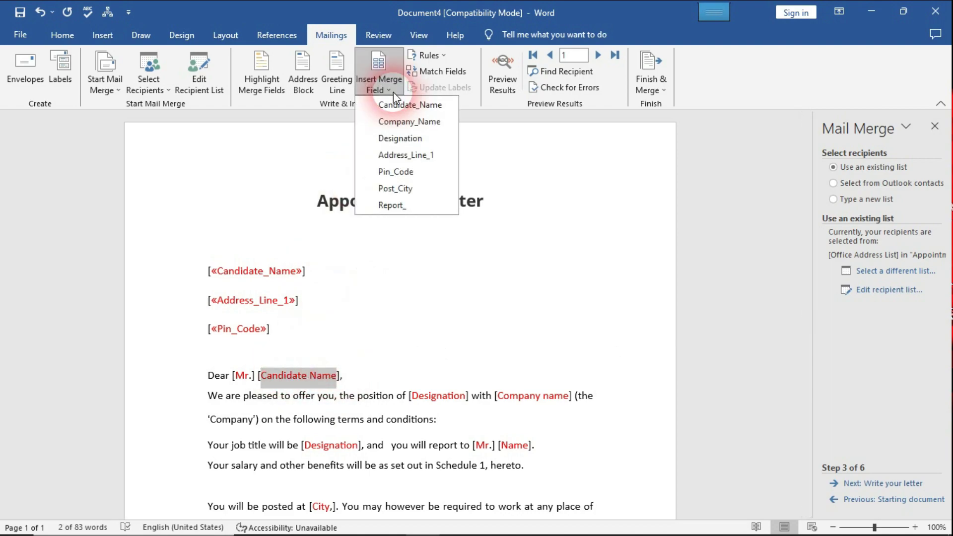
left_click(414, 107)
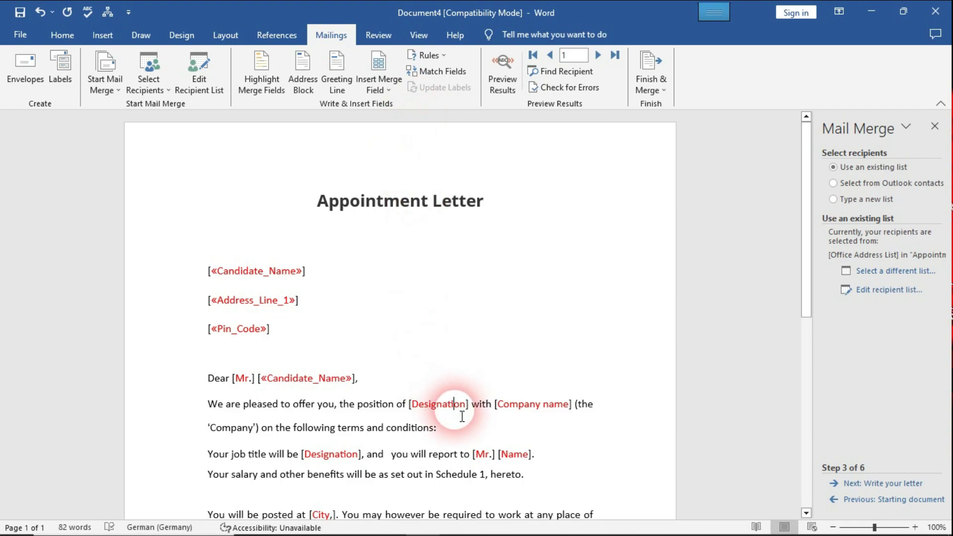
left_click_drag(468, 409, 431, 410)
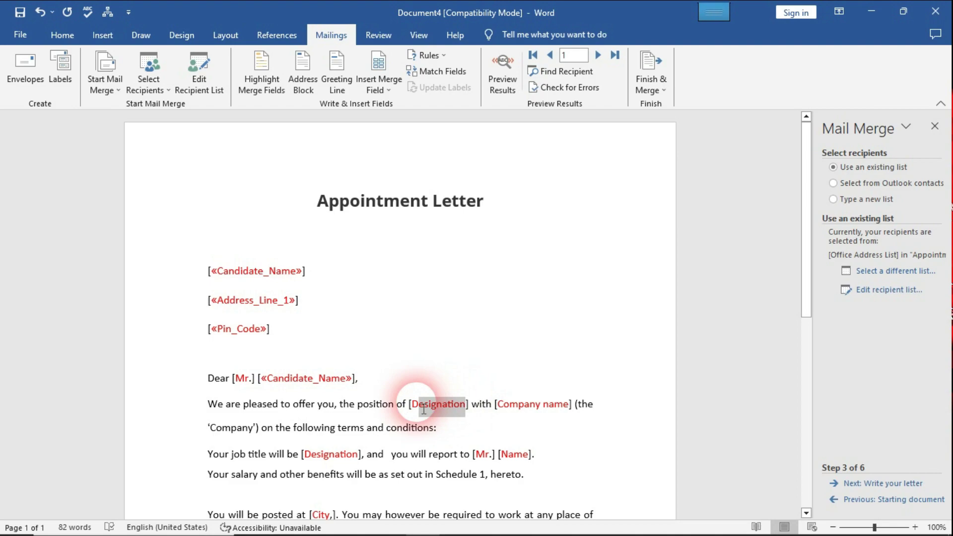
left_click(391, 90)
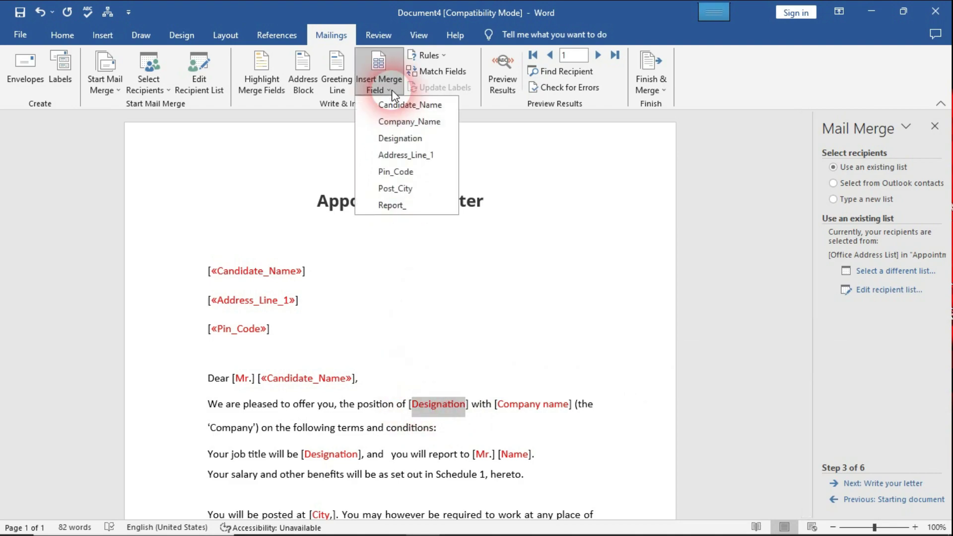
left_click(425, 137)
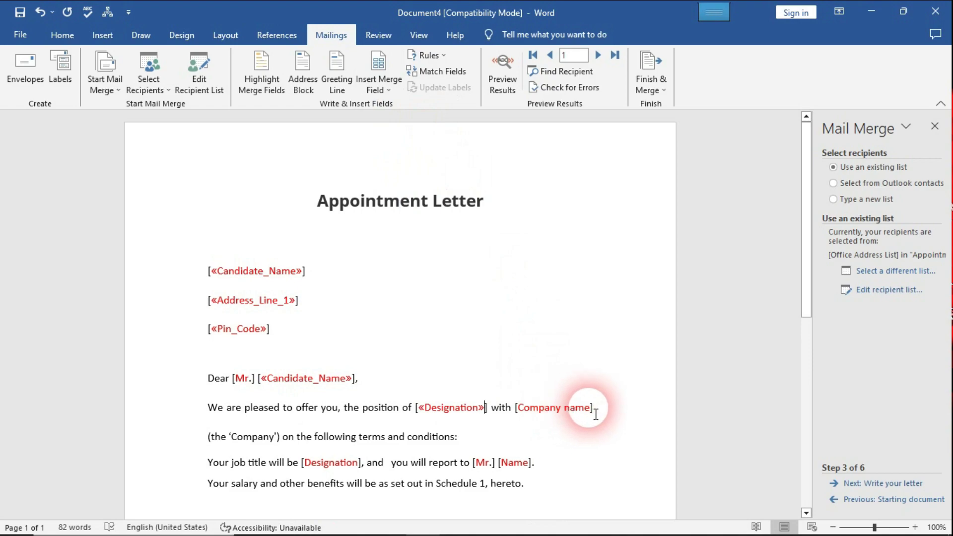
left_click_drag(590, 408, 518, 408)
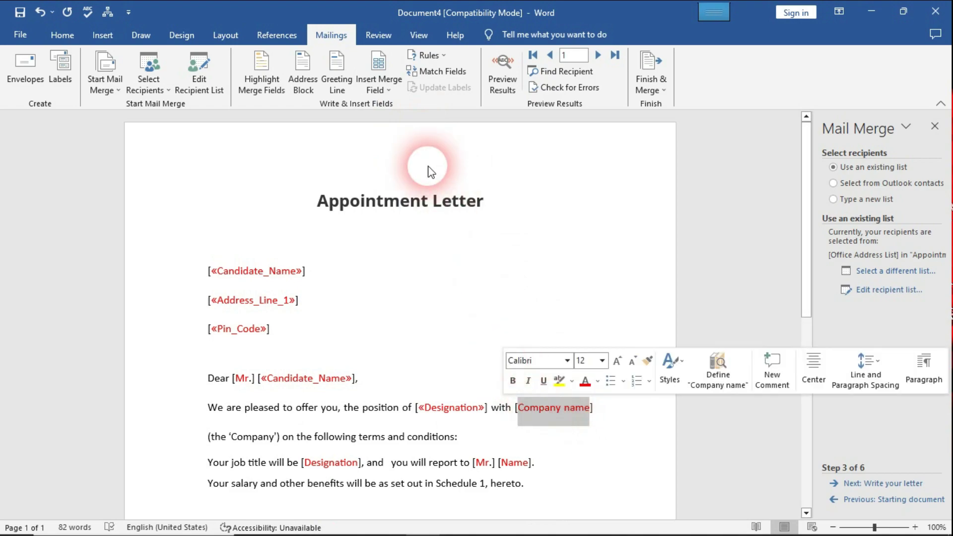
left_click(381, 82)
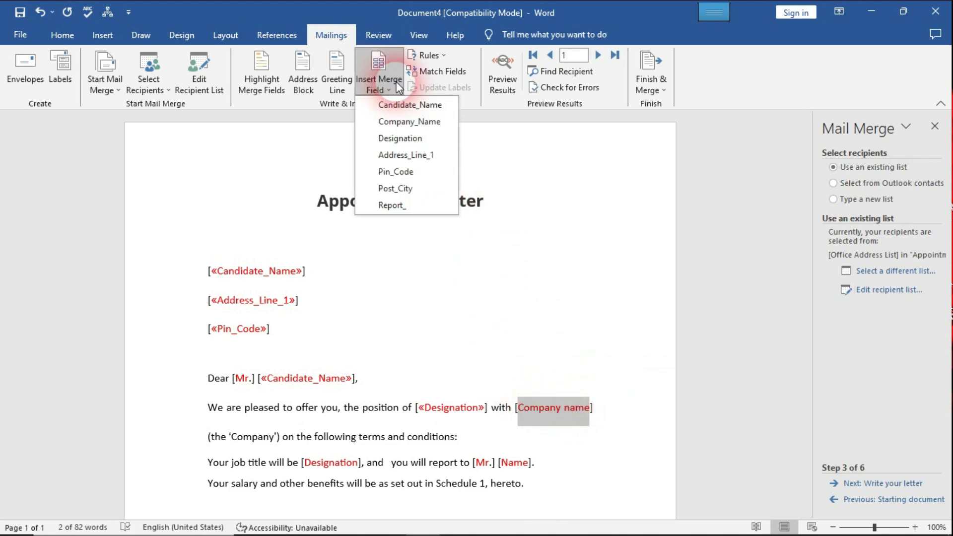
left_click(428, 123)
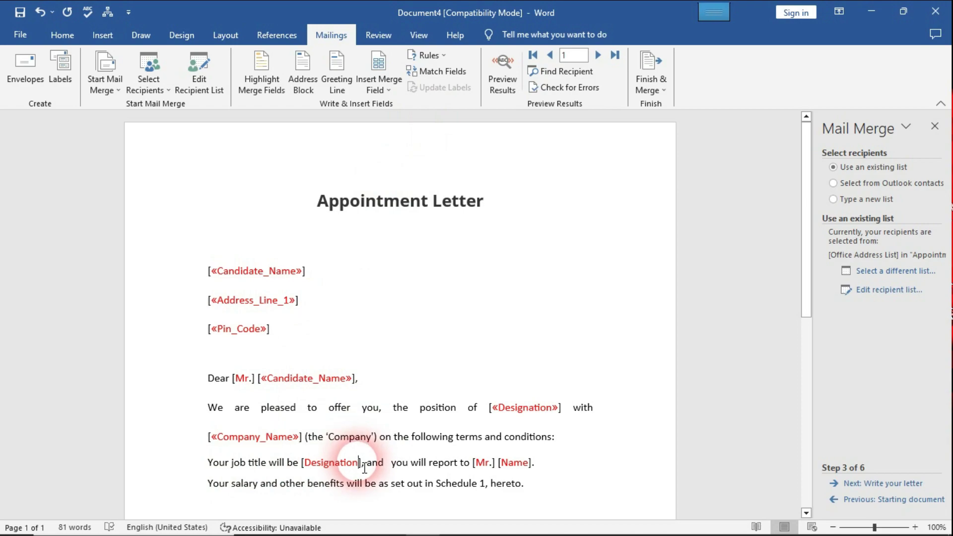
Replace the second Designation, Name and City placeholders with «Designation», «Report_» and «Post_City».
left_click_drag(359, 462, 305, 462)
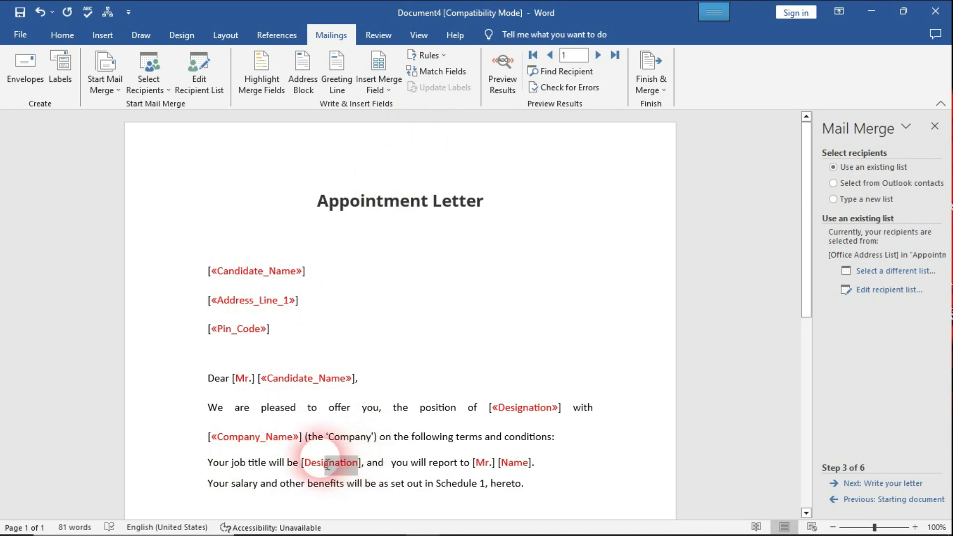
left_click(388, 94)
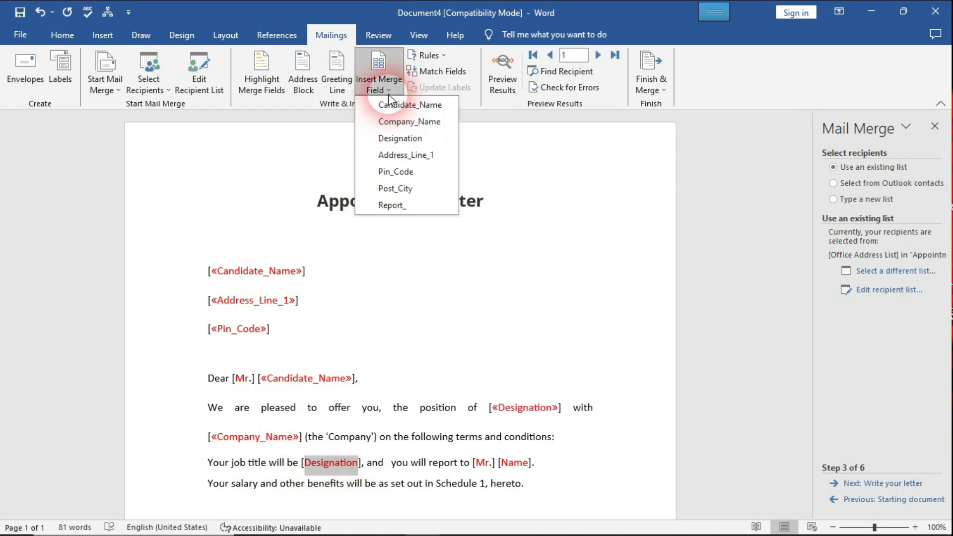
left_click(427, 144)
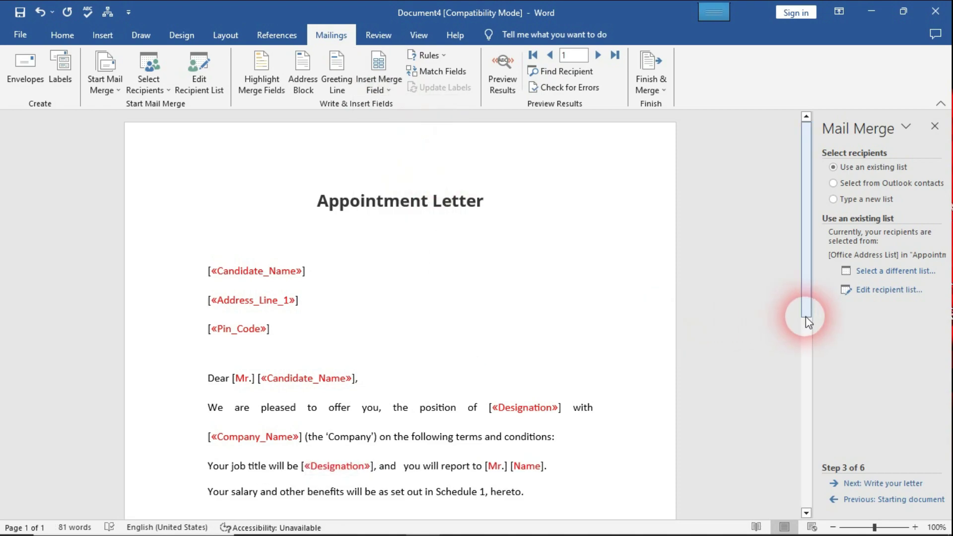
left_click_drag(806, 317, 810, 368)
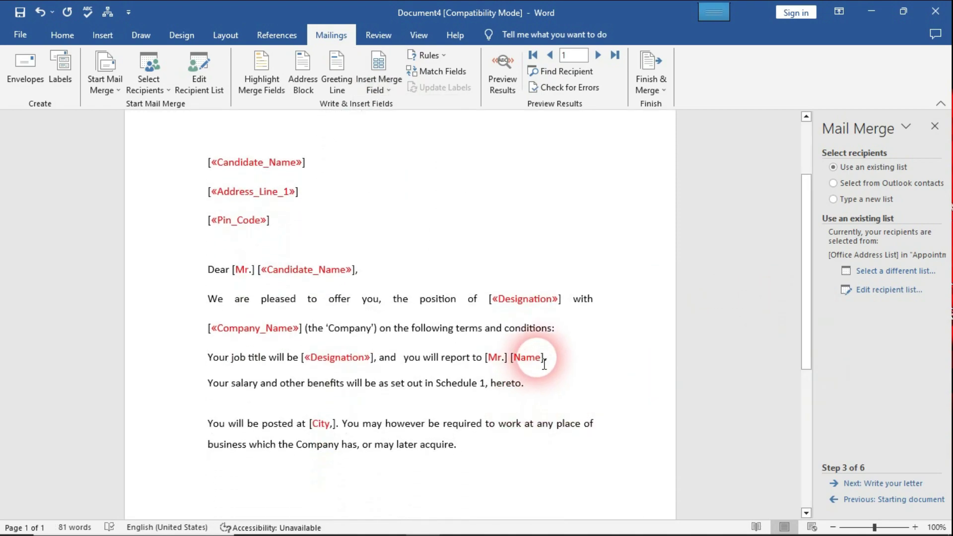
left_click_drag(543, 364, 523, 364)
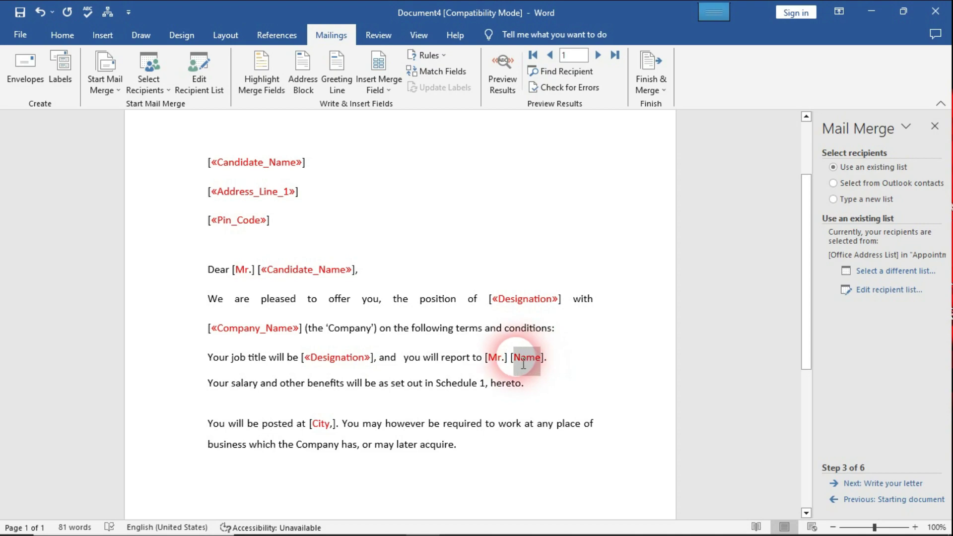
left_click(385, 87)
left_click(422, 204)
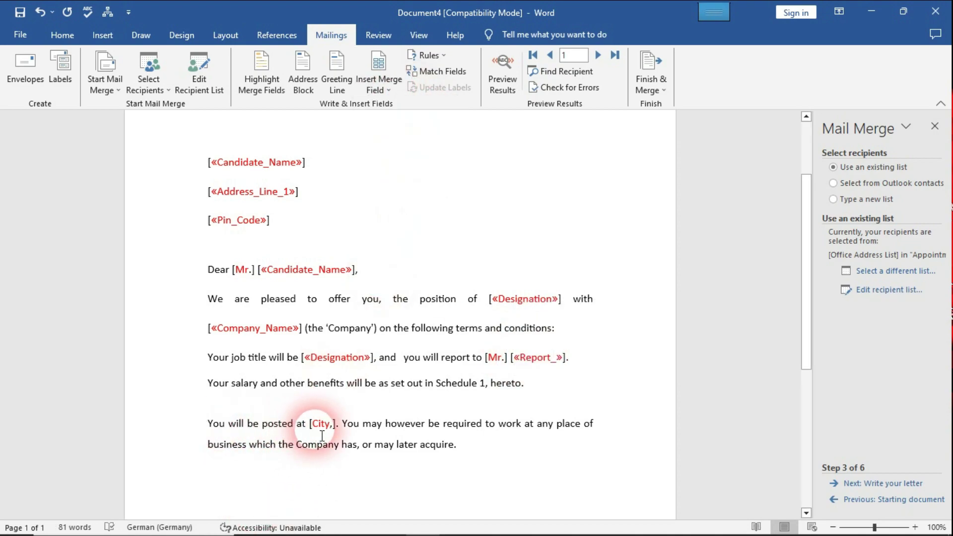
left_click_drag(336, 433, 321, 431)
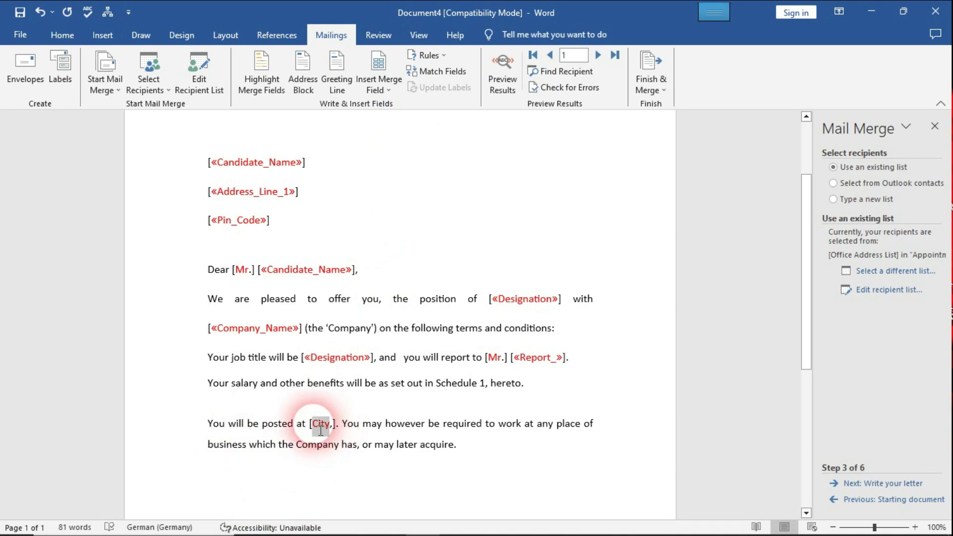
left_click(378, 85)
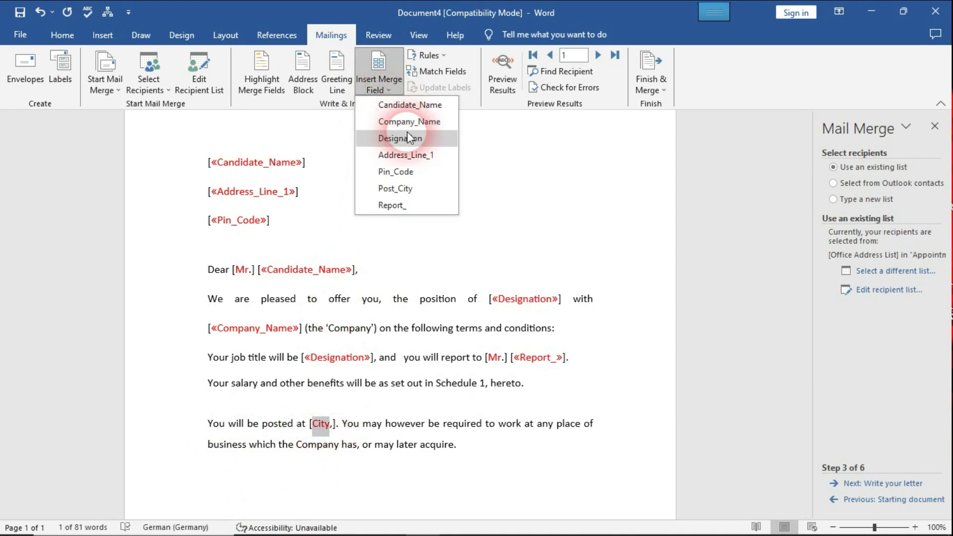
left_click(430, 191)
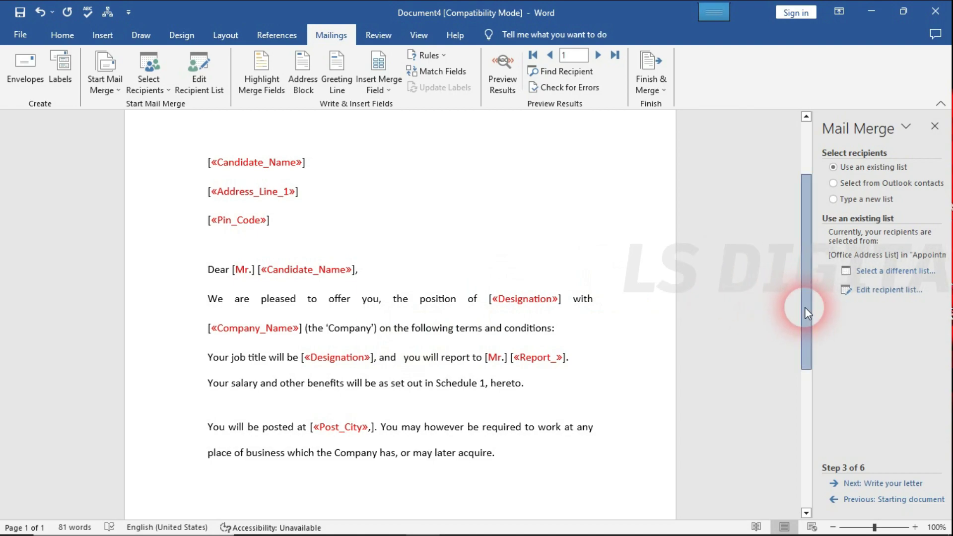
left_click_drag(806, 308, 807, 248)
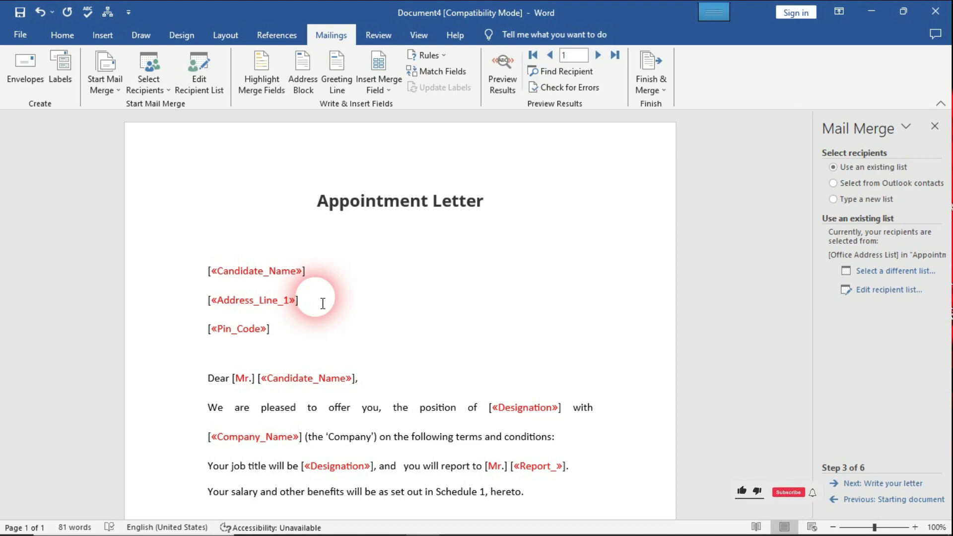
Turn on Preview Results and advance the letter to recipient record 3.
left_click(510, 94)
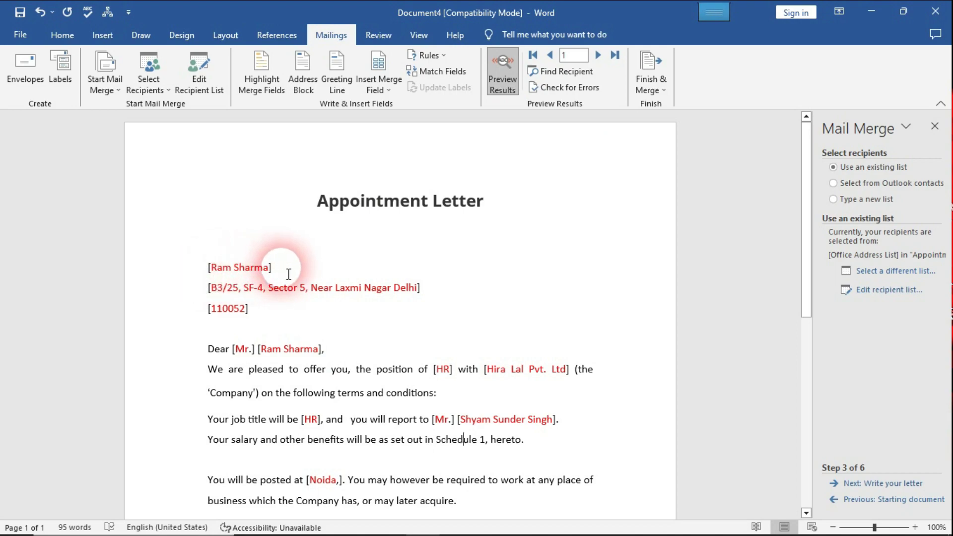
left_click(226, 293)
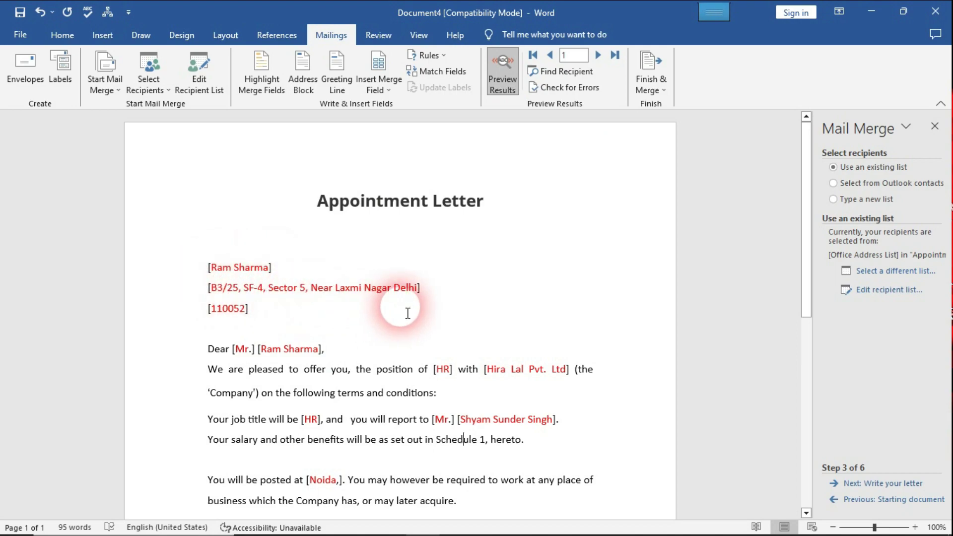
left_click(308, 319)
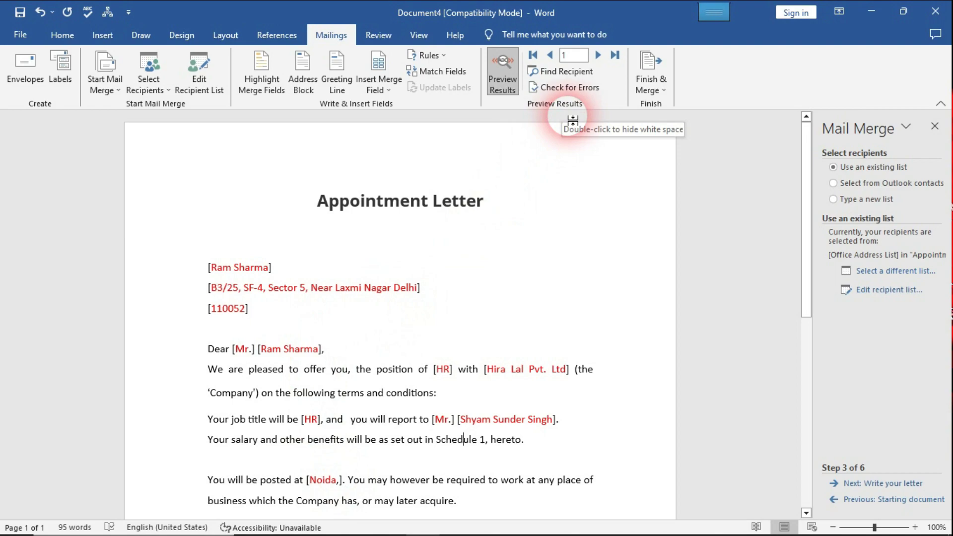
left_click(597, 56)
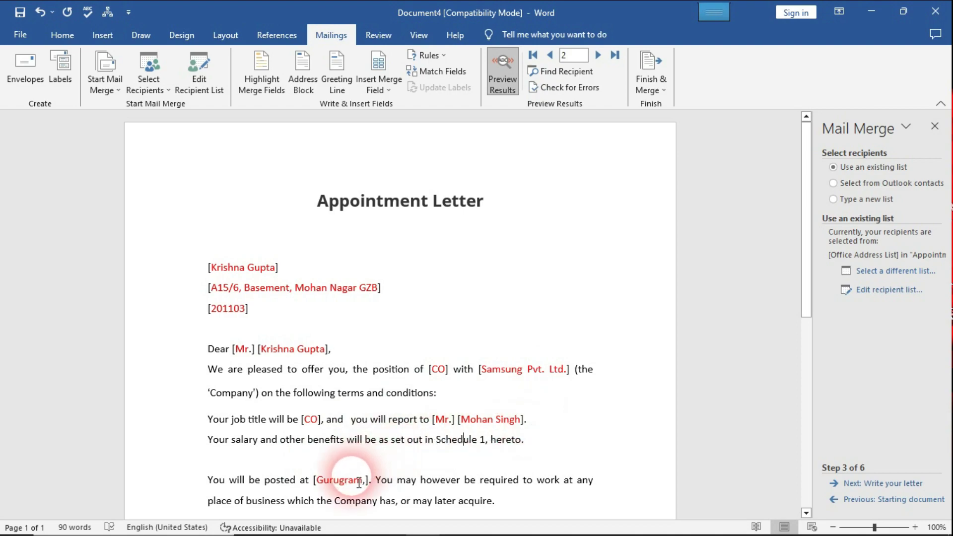
left_click(599, 55)
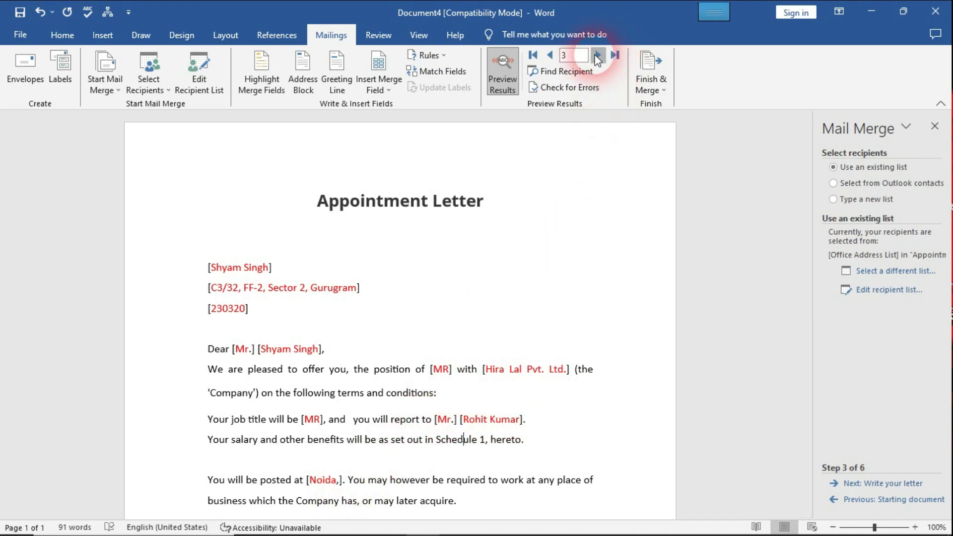
Step through the merged letters from record 4 up to record 10.
left_click(598, 56)
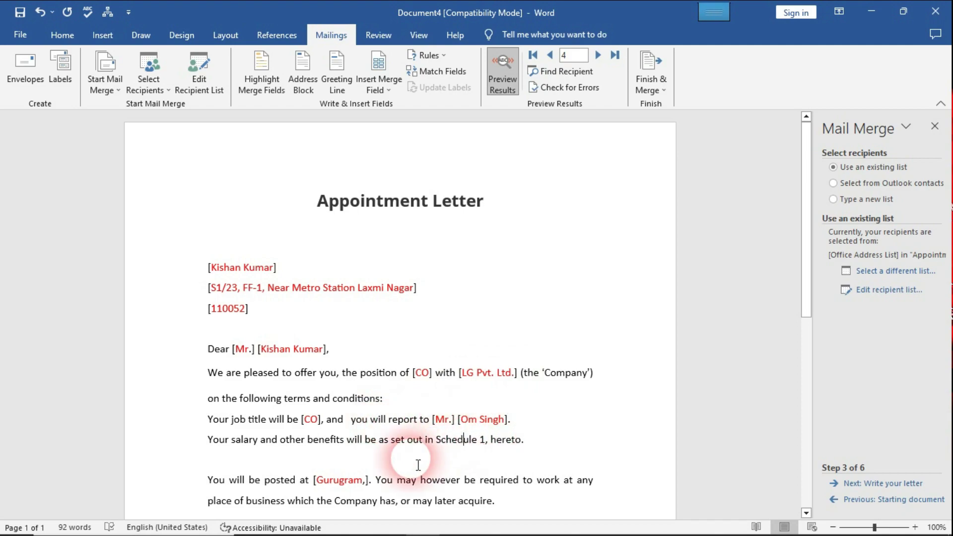
left_click(599, 55)
left_click(599, 56)
left_click(605, 61)
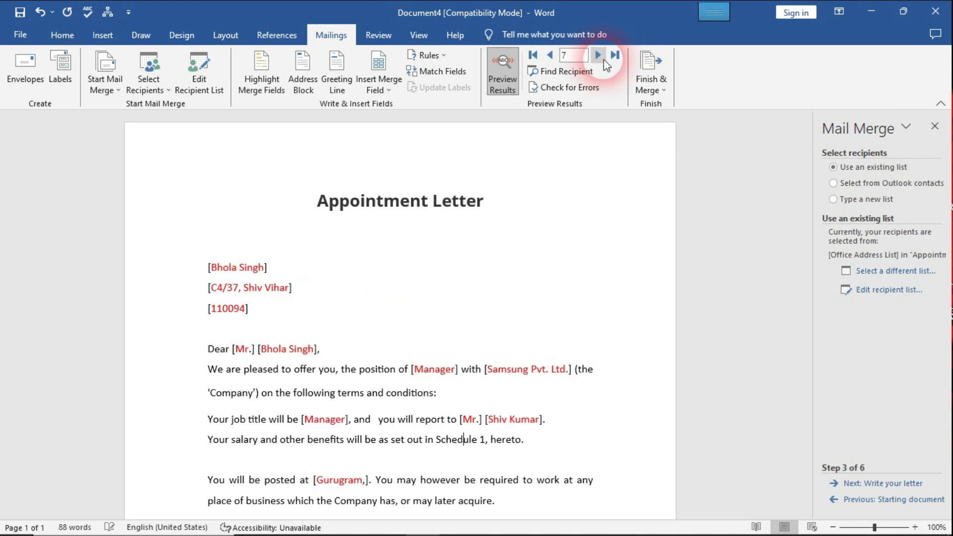
left_click(605, 61)
left_click(605, 61)
left_click(605, 61)
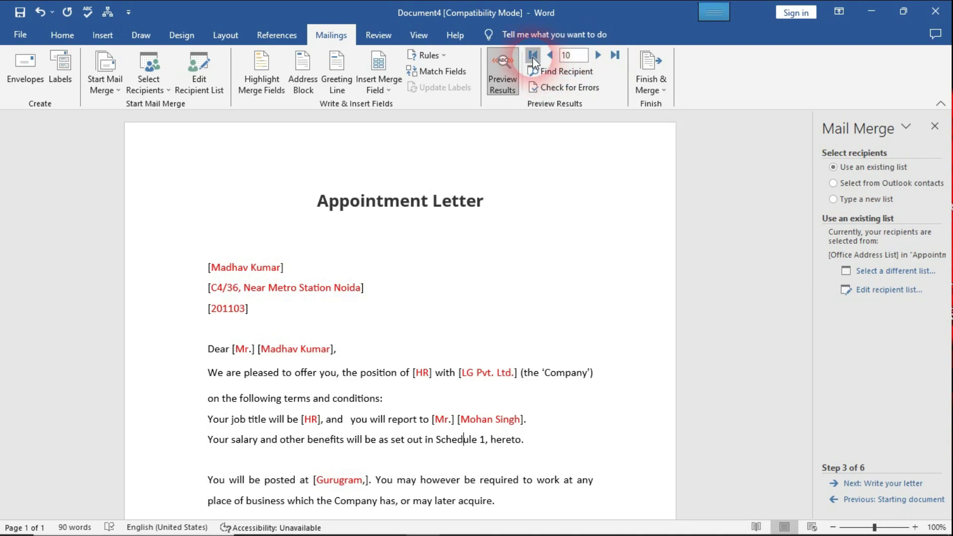
Jump between the first and tenth records, then switch Preview Results off.
left_click(533, 57)
left_click(615, 55)
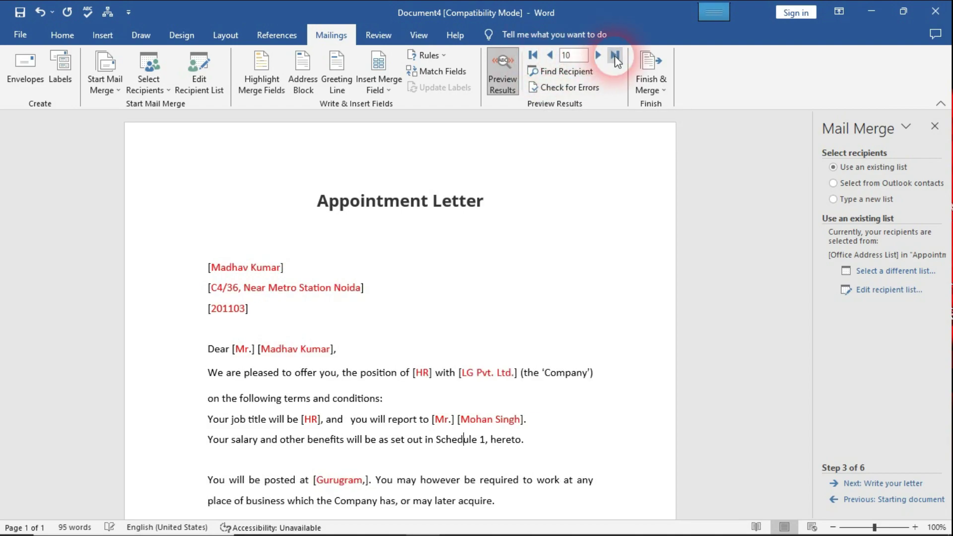
left_click(540, 57)
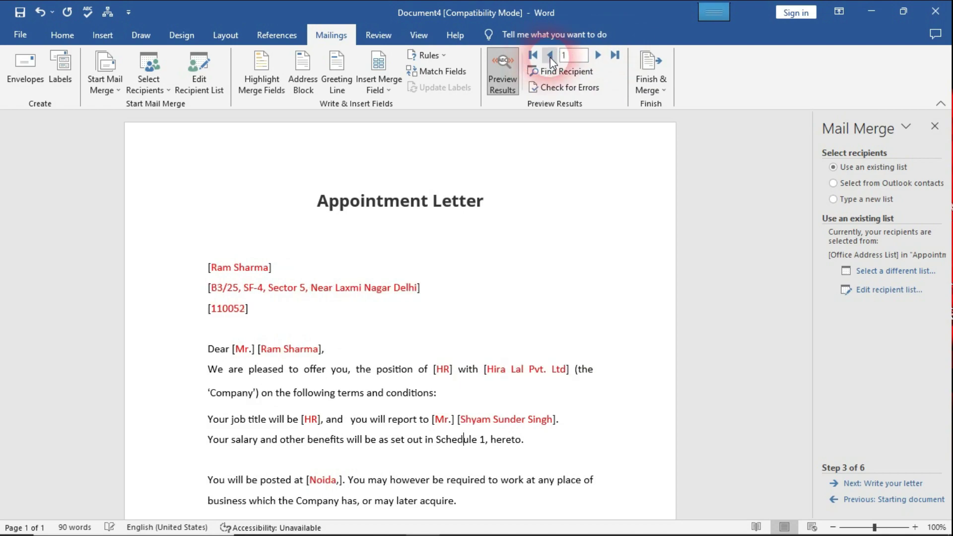
left_click(597, 55)
left_click(598, 56)
left_click(598, 55)
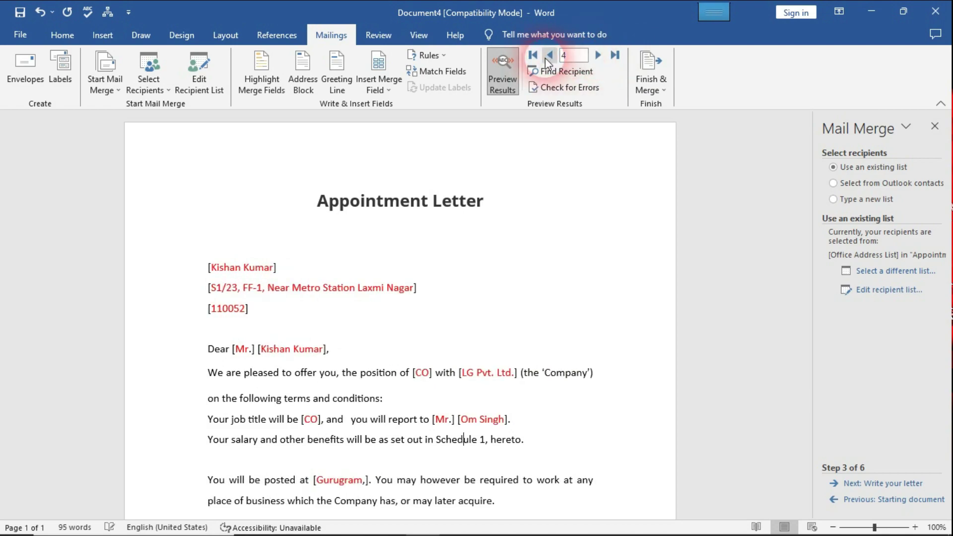
left_click(550, 55)
left_click(549, 56)
left_click(550, 56)
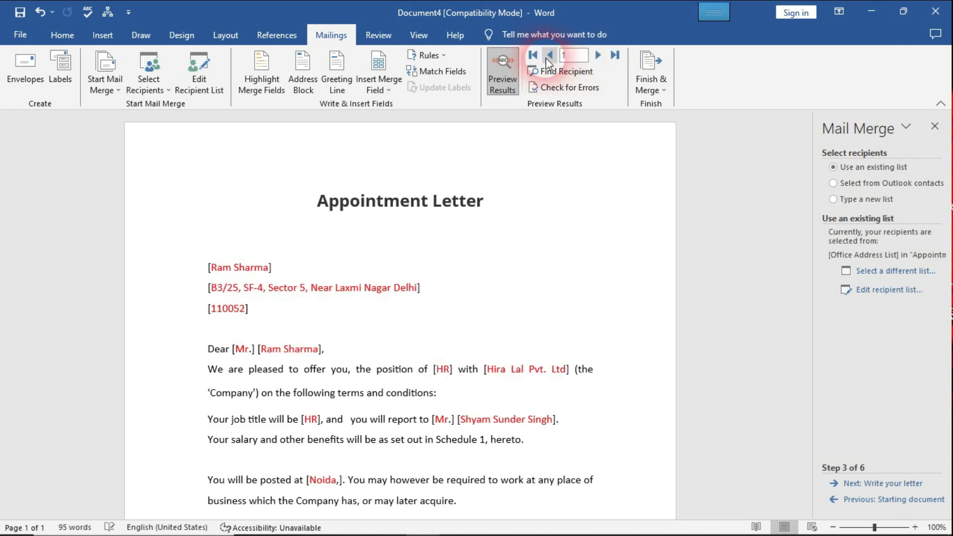
left_click(502, 74)
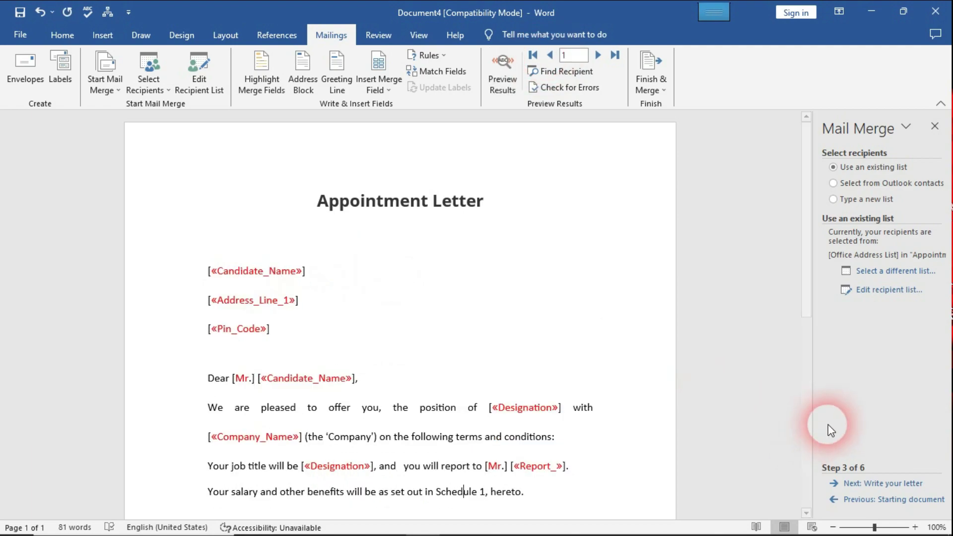
Advance the Mail Merge wizard to Complete, then choose Print with All records.
left_click(879, 483)
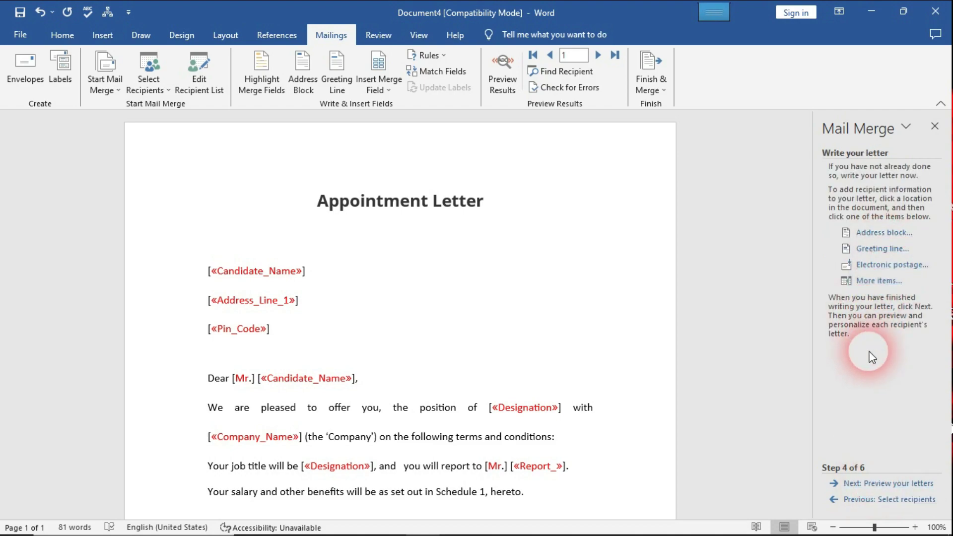
left_click(880, 484)
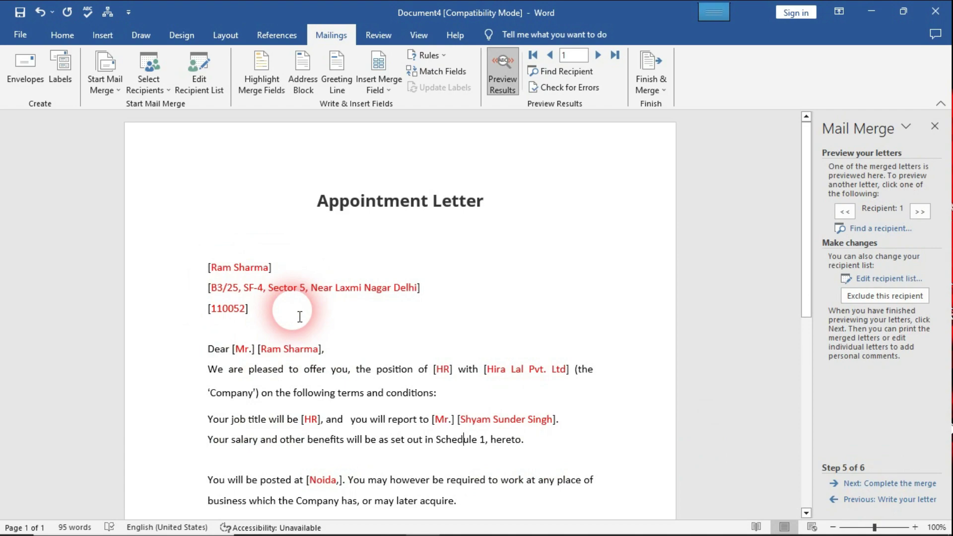
left_click(916, 484)
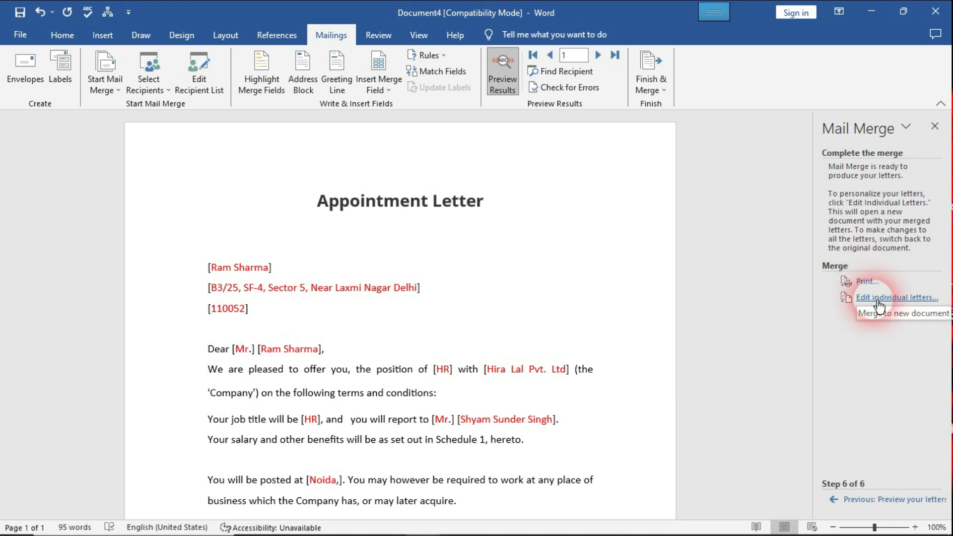
mouse_move(806, 246)
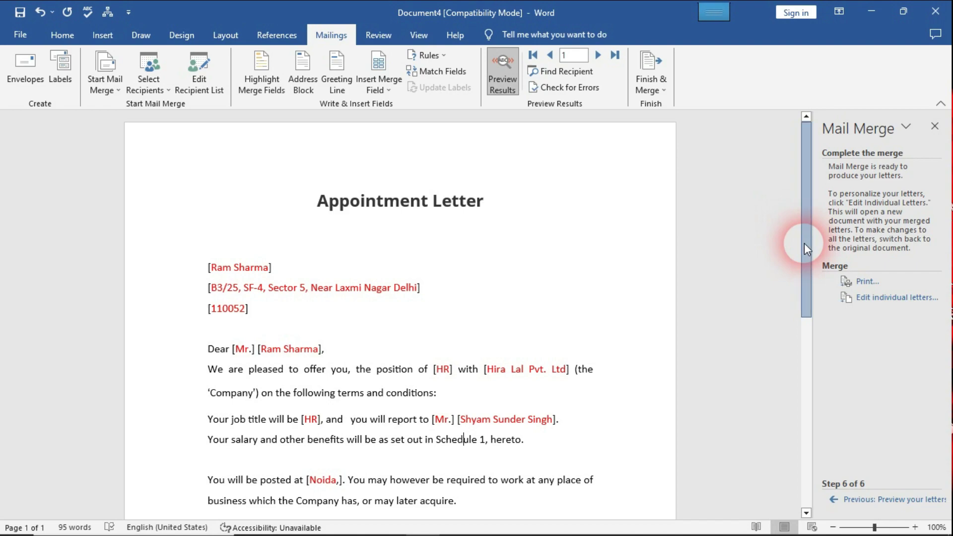
mouse_move(804, 243)
left_mouse_down()
mouse_move(799, 409)
mouse_move(795, 242)
mouse_move(802, 247)
left_mouse_up()
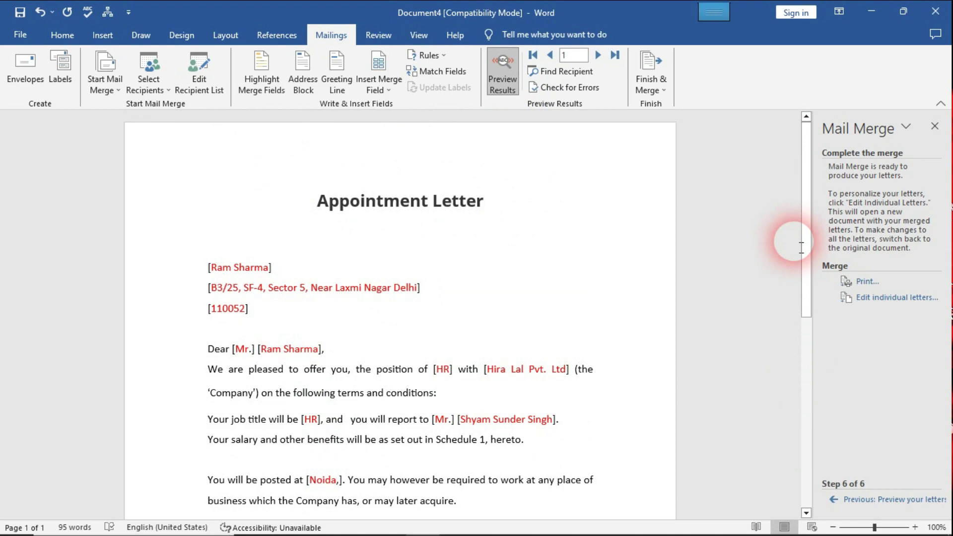
left_click(874, 286)
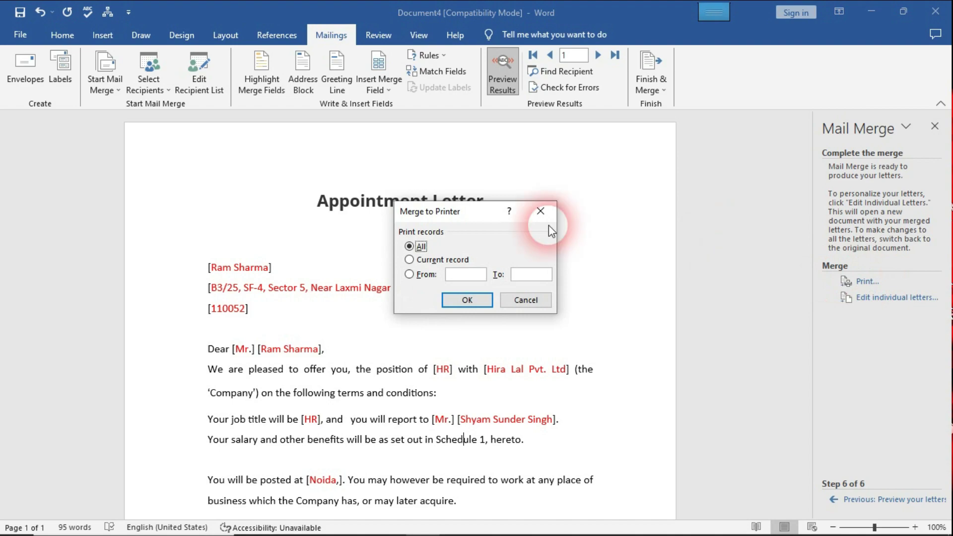
left_click(407, 246)
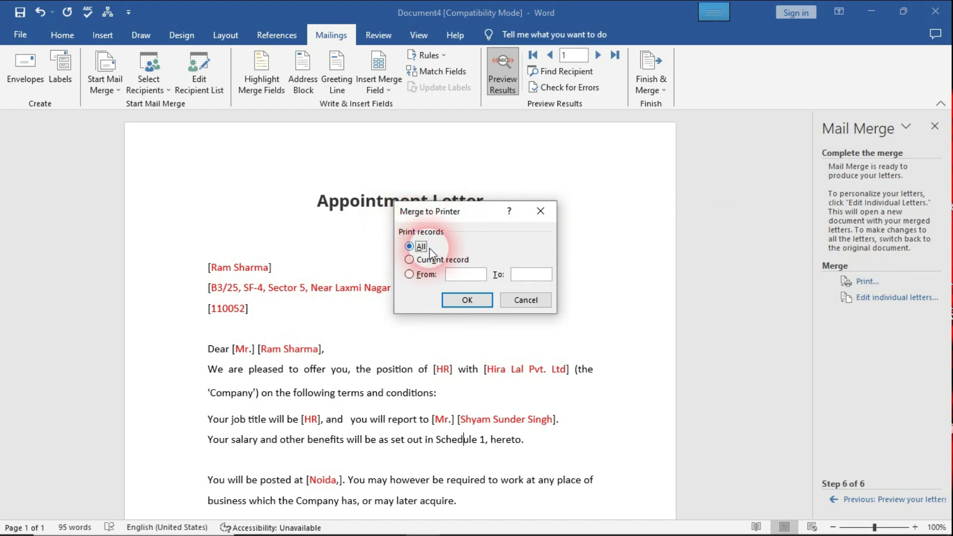
Print all merged letters through Microsoft Print to PDF as LETER on the Desktop.
left_click(467, 301)
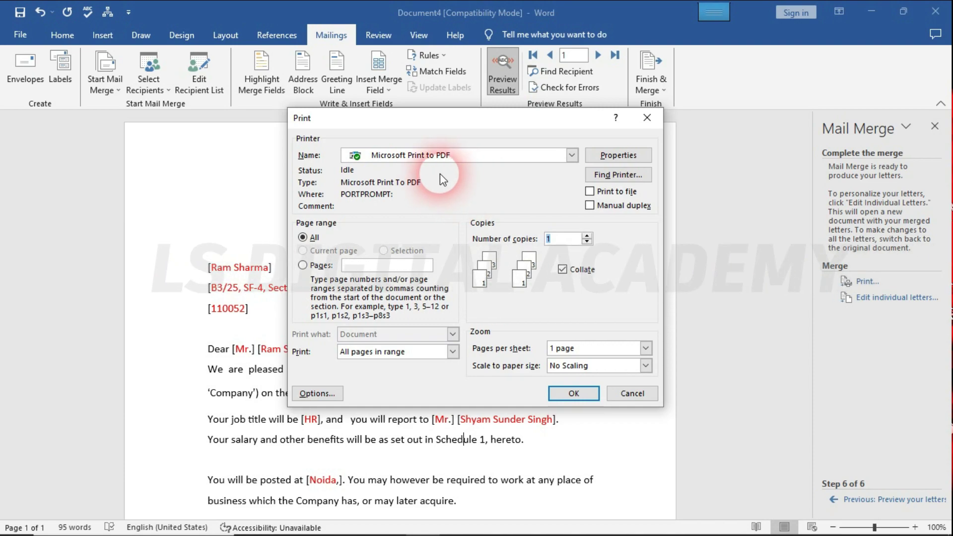
left_click(571, 393)
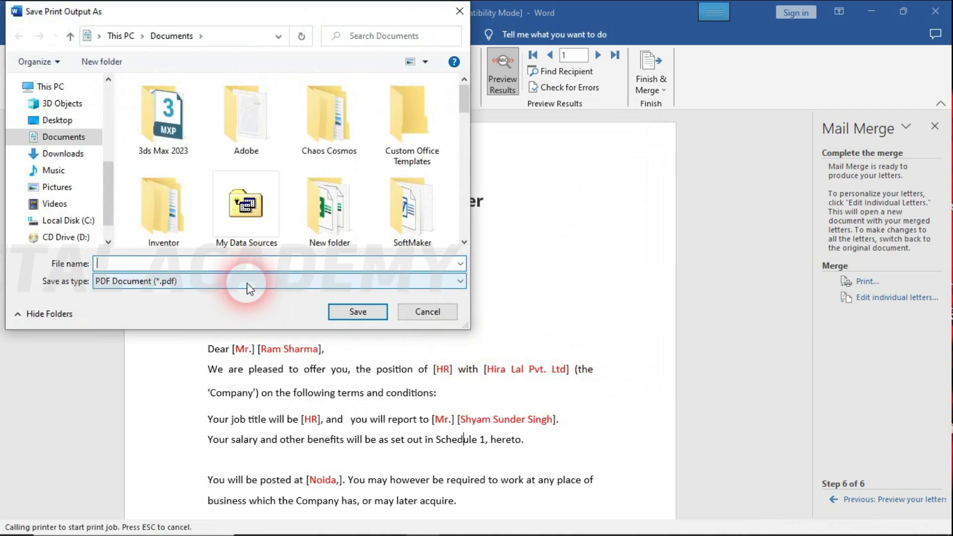
type("L")
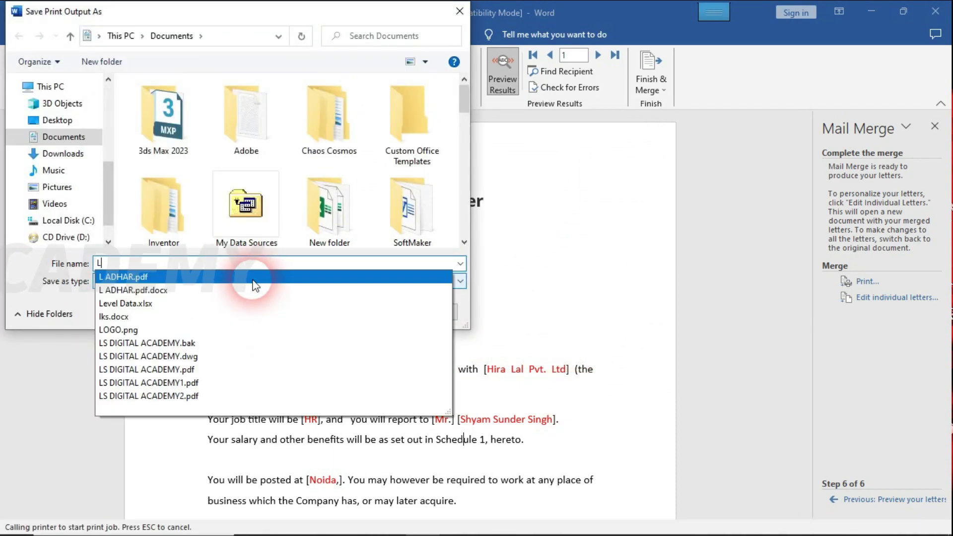
type("E")
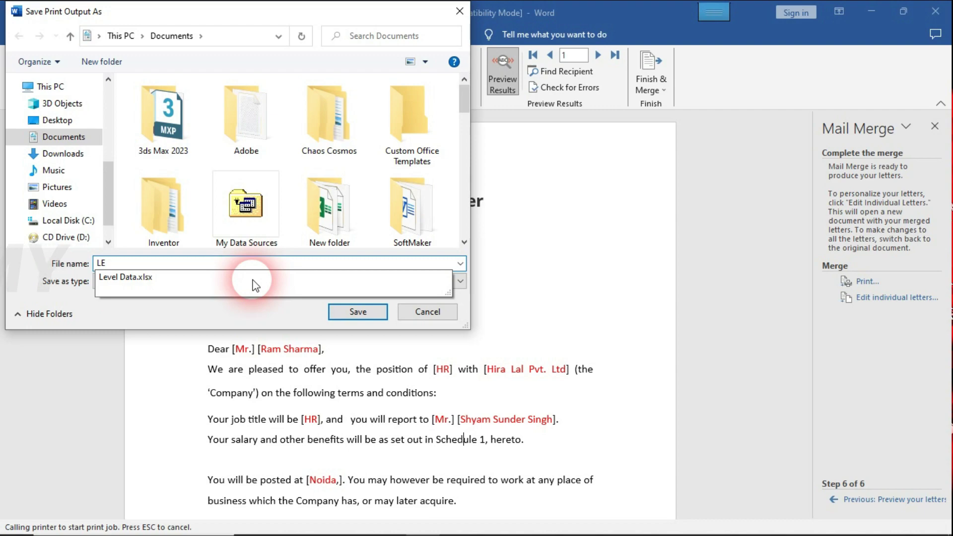
type("TER")
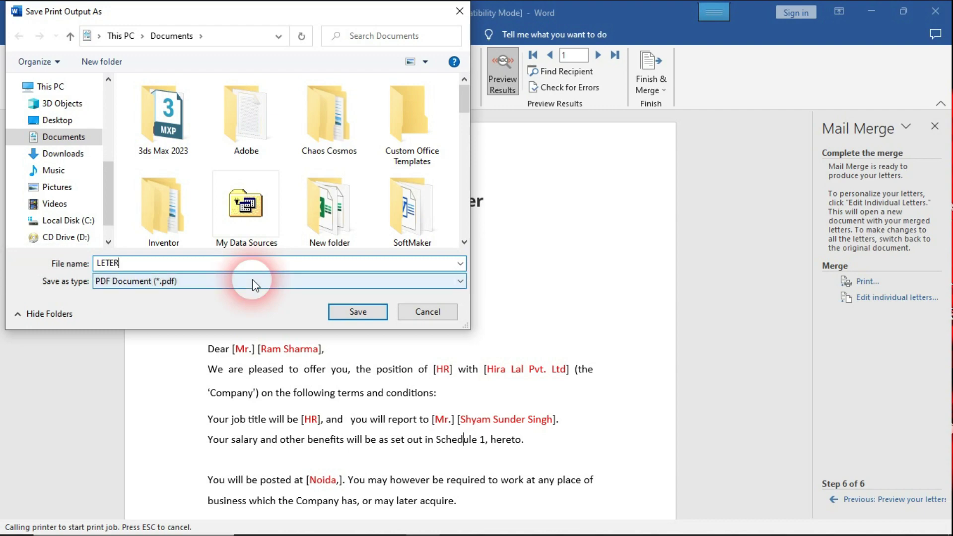
left_click(76, 124)
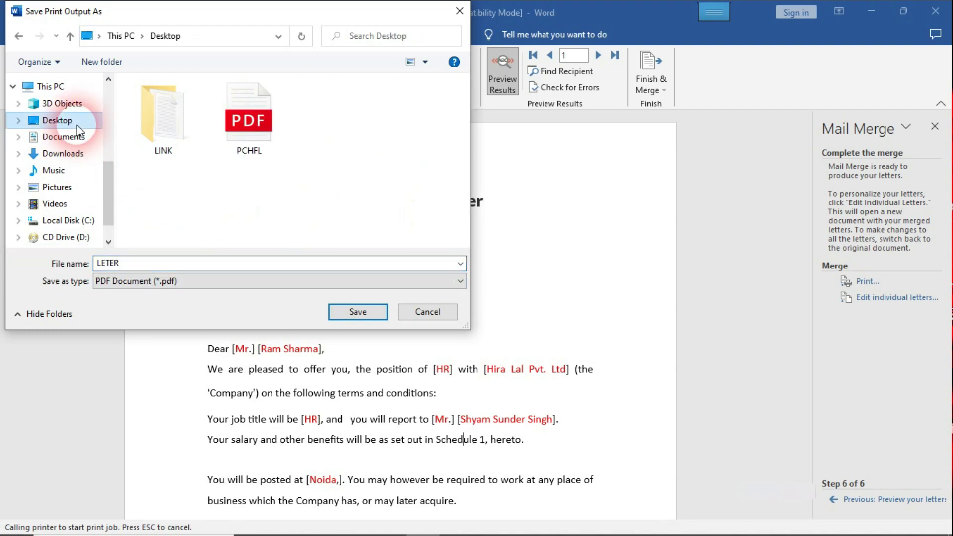
left_click(367, 313)
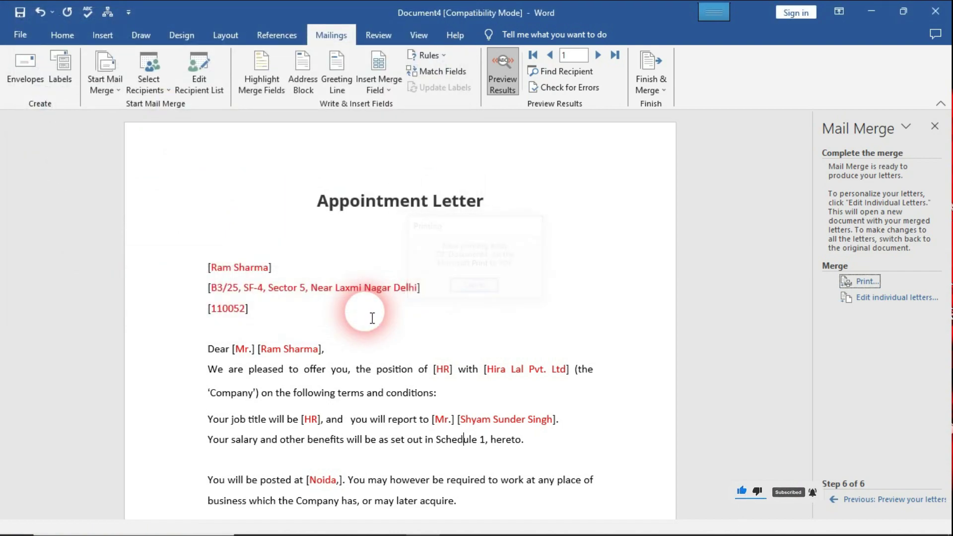
Minimize Word and open LETER.pdf from the desktop in Edge.
left_click(875, 11)
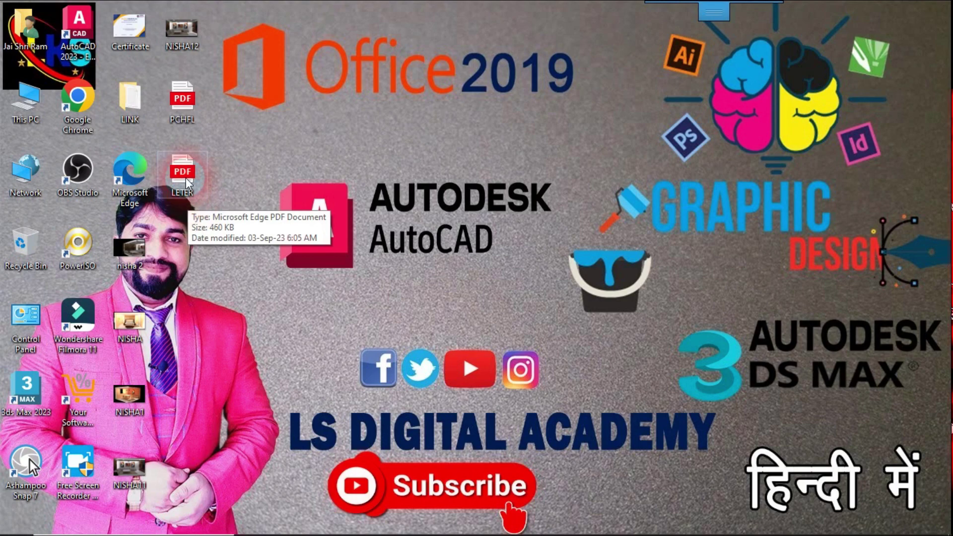
double_click(186, 178)
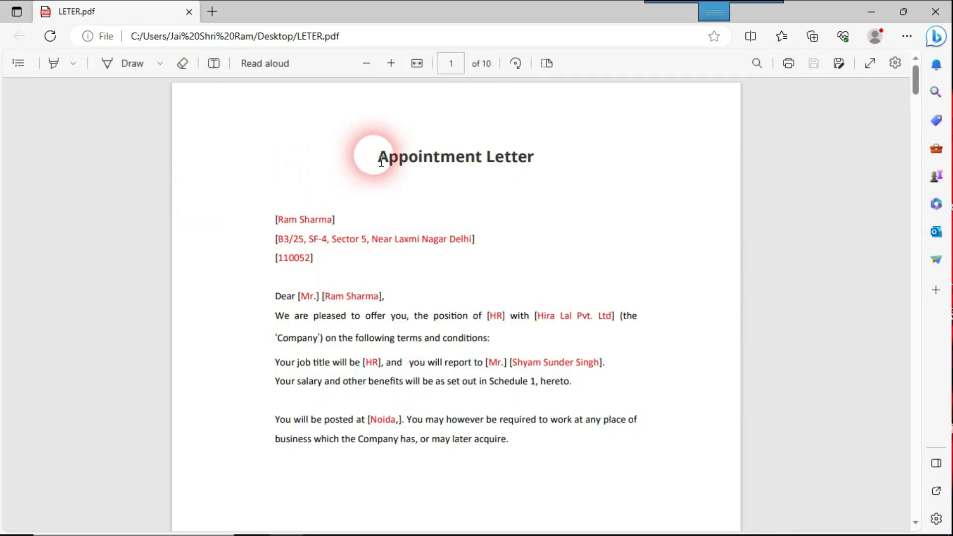
mouse_move(381, 162)
left_mouse_down()
mouse_move(601, 471)
mouse_move(561, 463)
left_mouse_up()
left_click(557, 462)
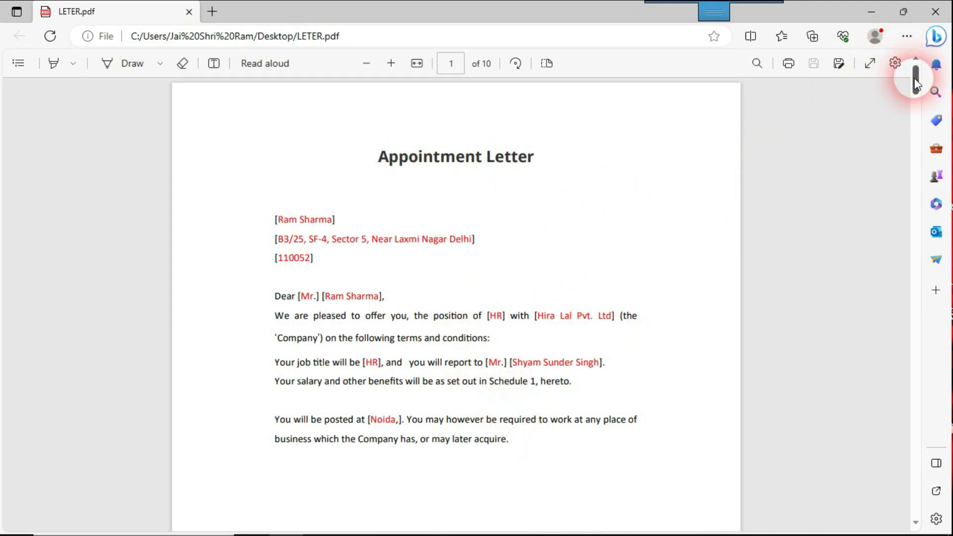
Scroll through the remaining personalised letter pages, then close Edge.
left_click_drag(916, 82, 919, 124)
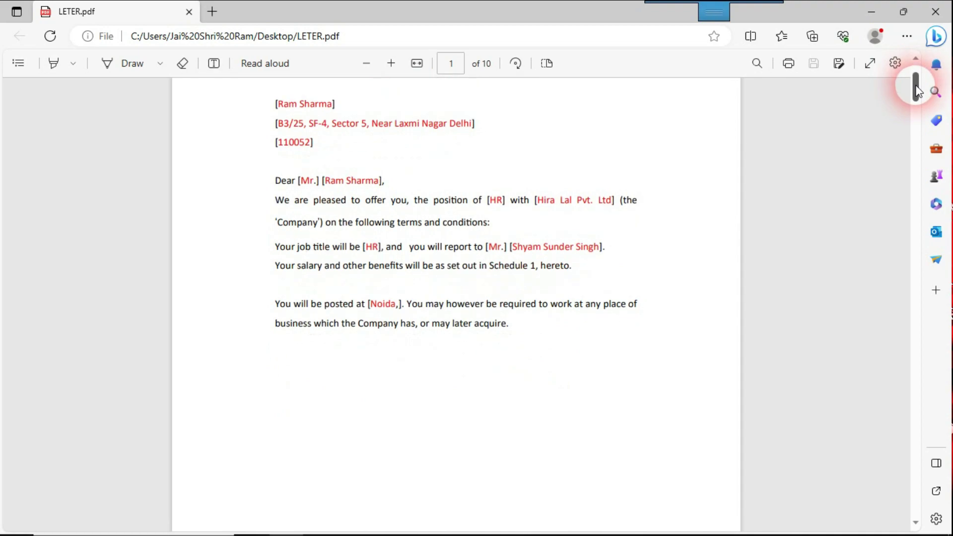
left_click_drag(920, 127, 920, 129)
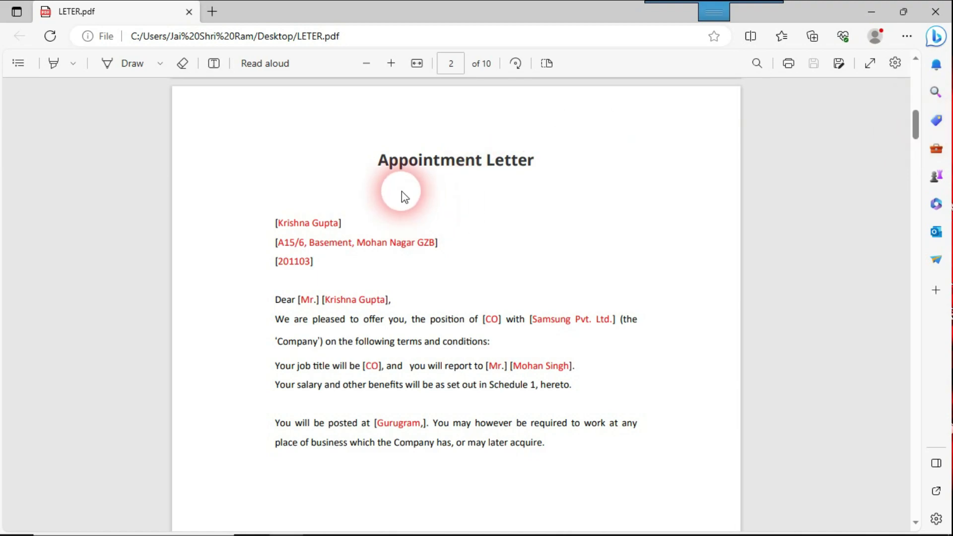
left_click_drag(388, 163, 555, 442)
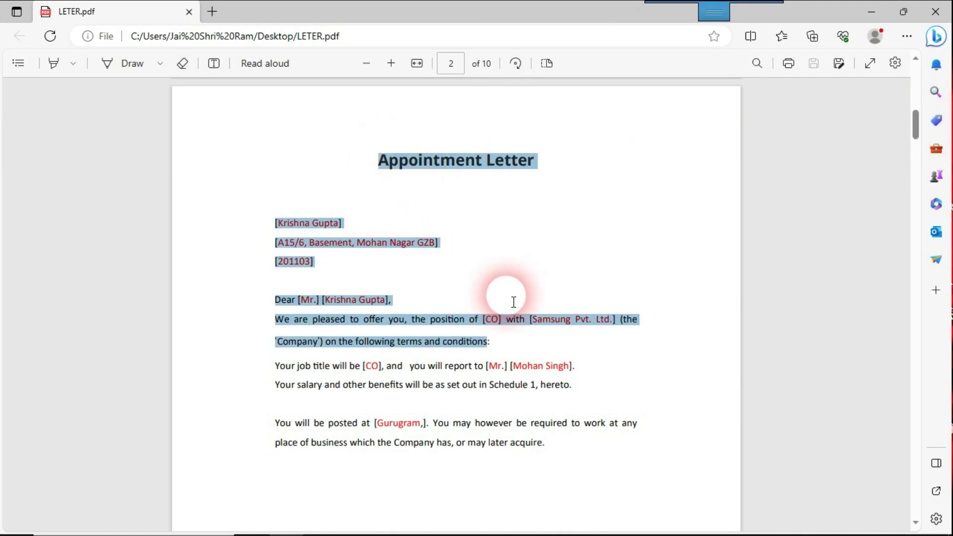
left_click(549, 452)
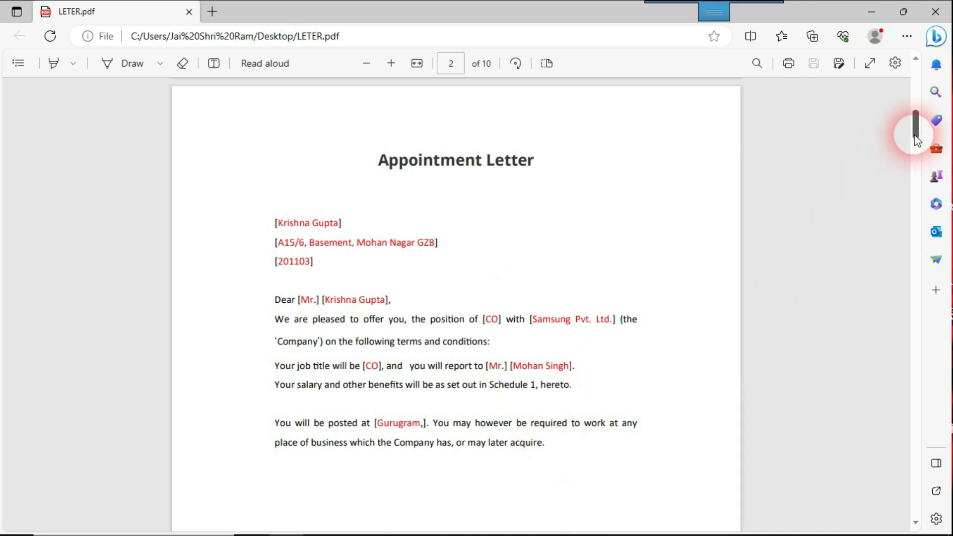
left_click_drag(916, 139, 927, 186)
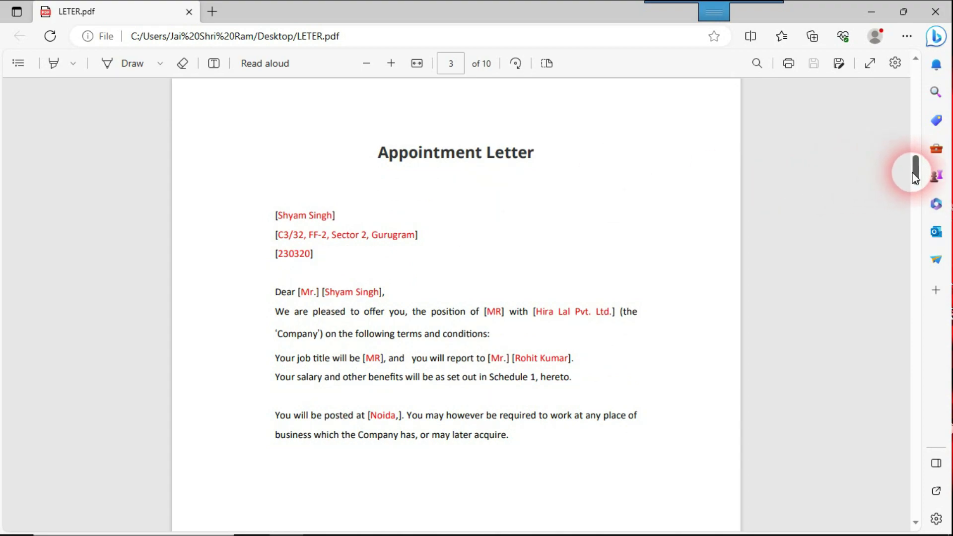
mouse_move(918, 179)
left_mouse_down()
mouse_move(931, 266)
mouse_move(930, 505)
mouse_move(893, 245)
mouse_move(891, 107)
left_mouse_up()
left_click(936, 11)
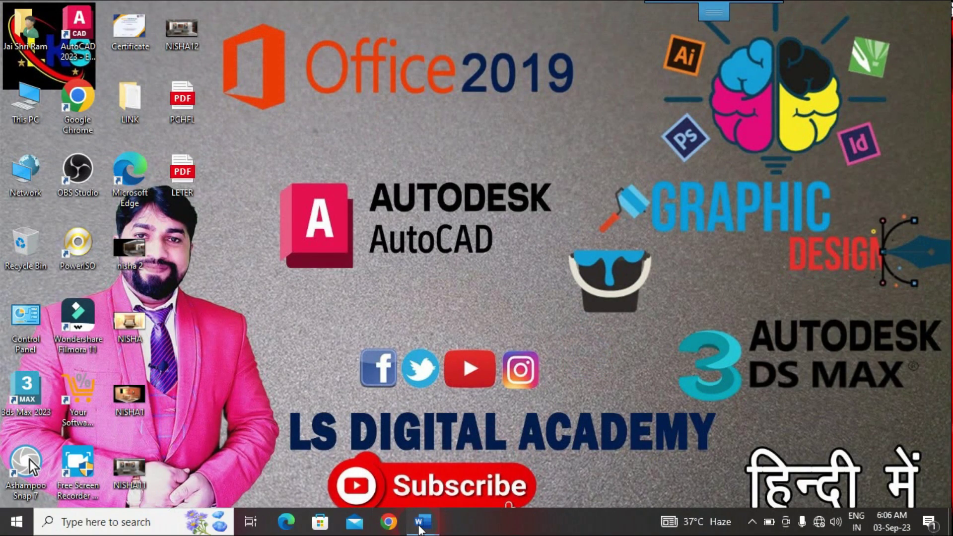
Close the Mail Merge pane and the letter without saving, then create a new blank document.
left_click(419, 524)
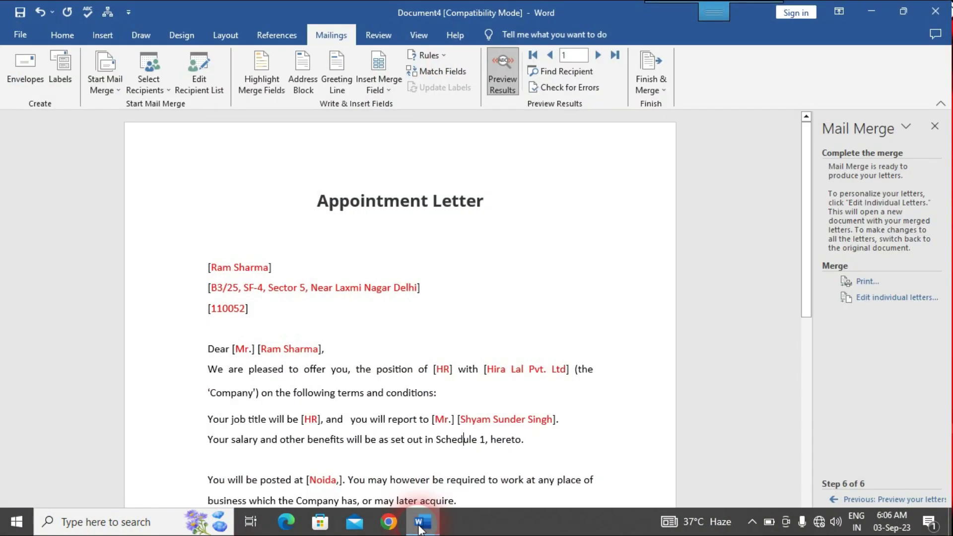
left_click(935, 126)
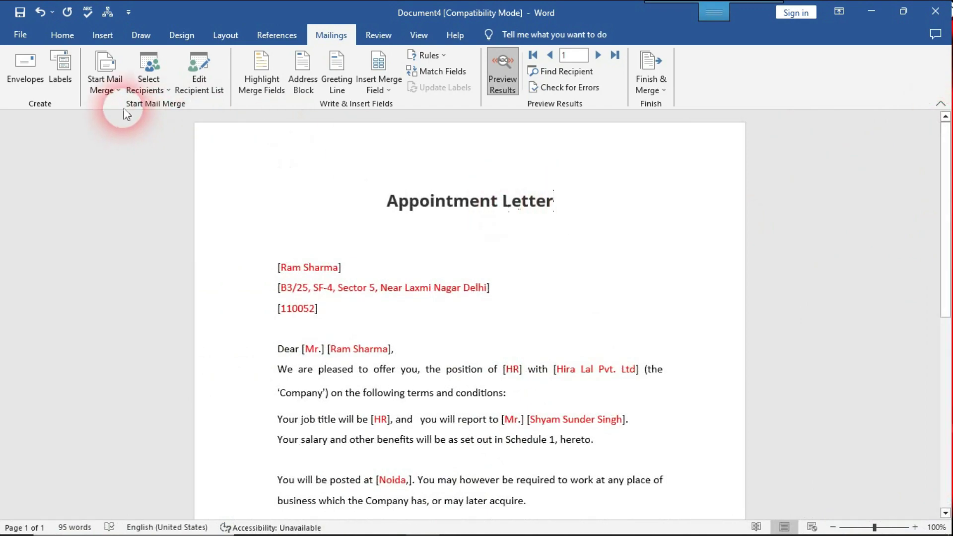
left_click(385, 221)
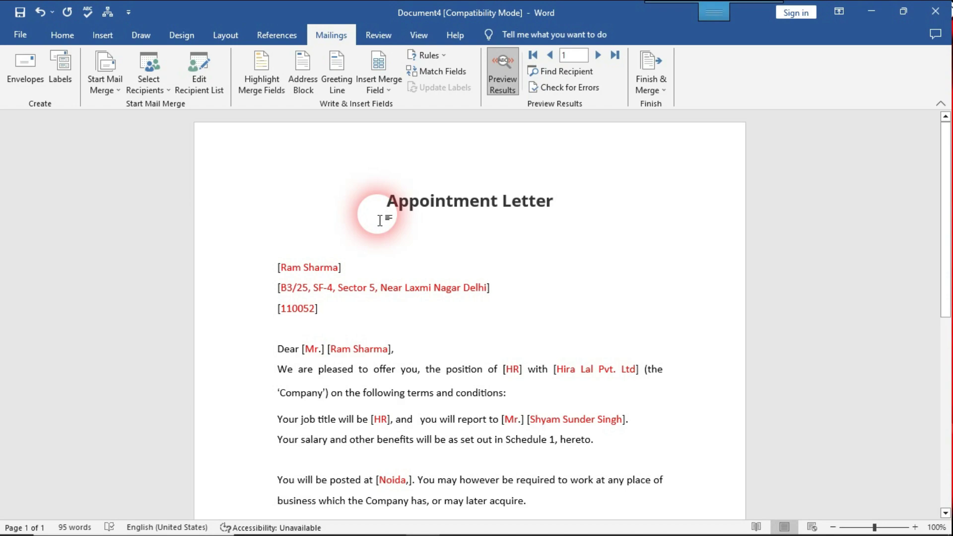
key("ctrl+w")
left_click(551, 301)
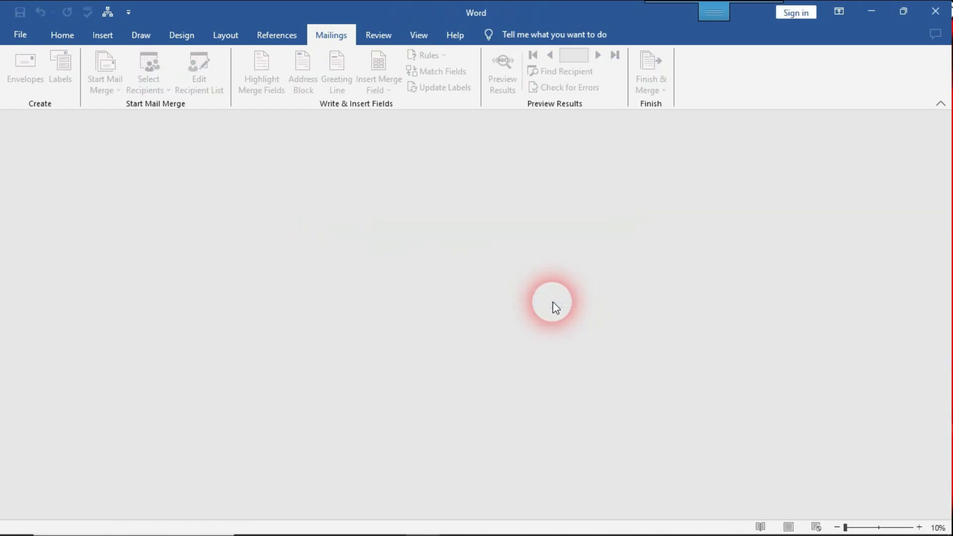
key("ctrl+n")
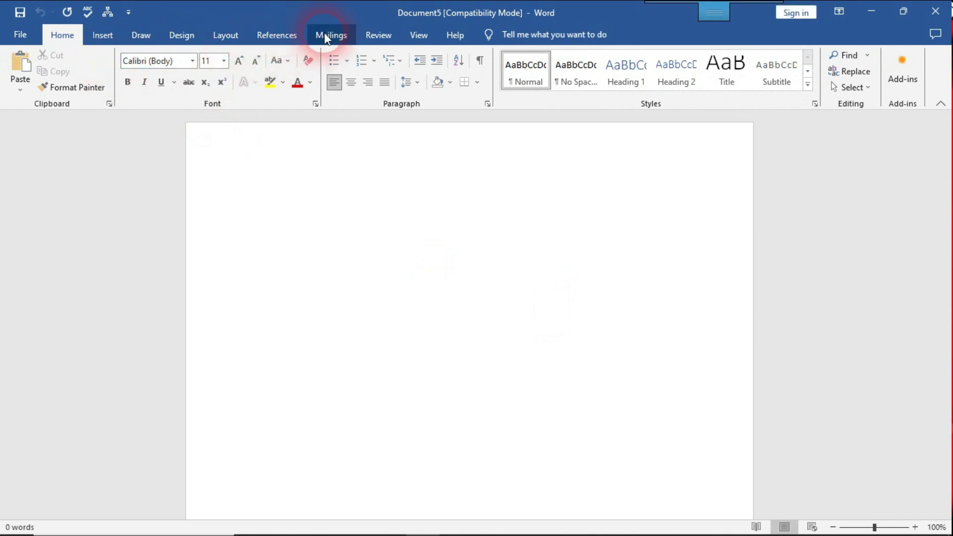
Start a Letters mail merge from the Mailings tab.
left_click(326, 38)
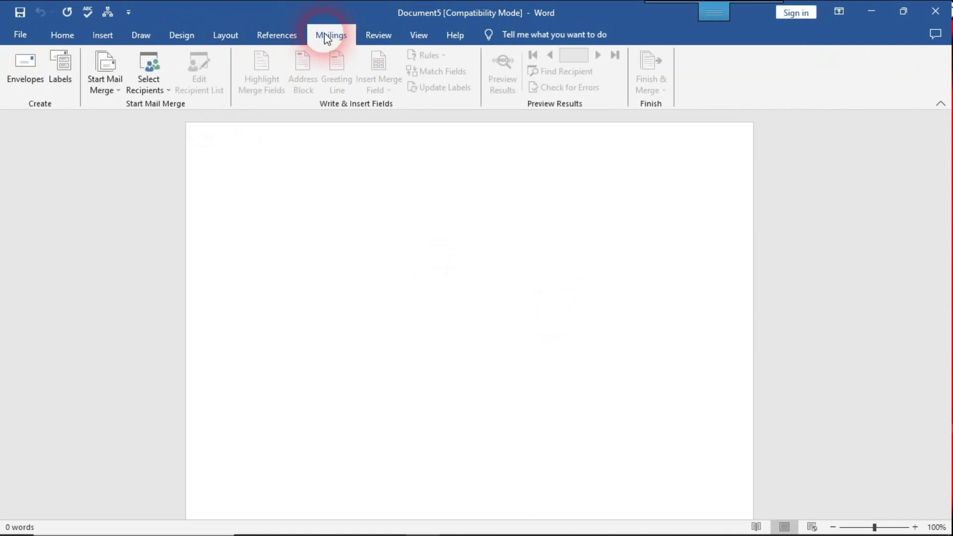
left_click(117, 91)
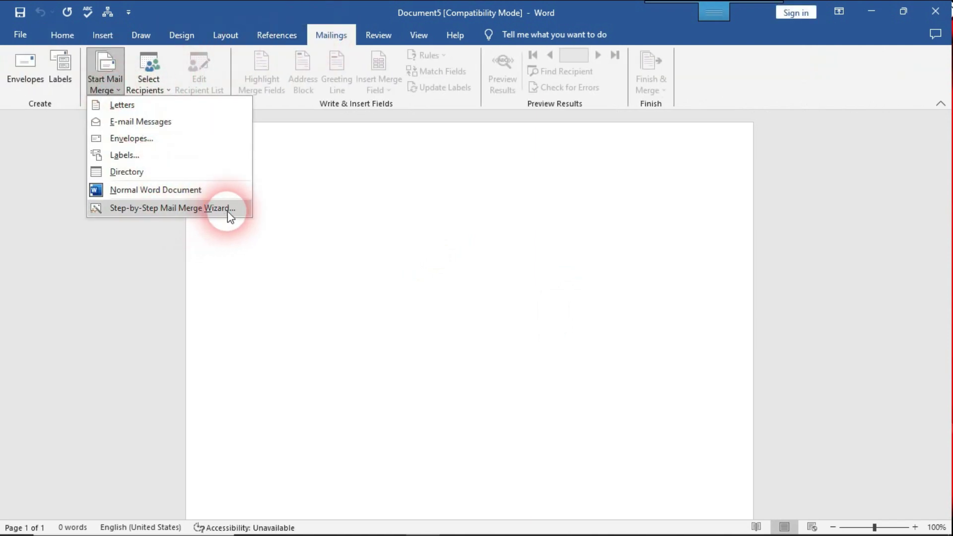
left_click(171, 106)
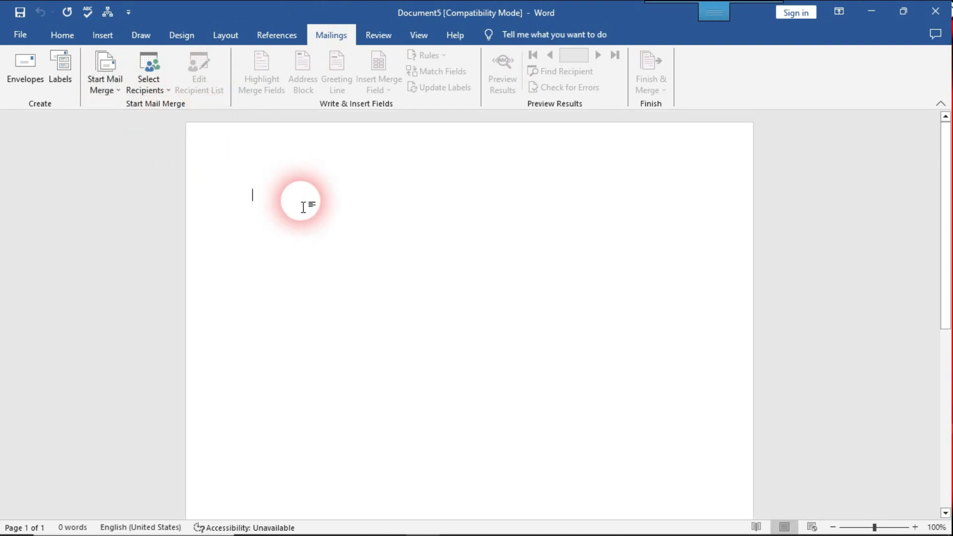
Open a new address list, view Customize Columns, then close both without entries.
left_click(166, 91)
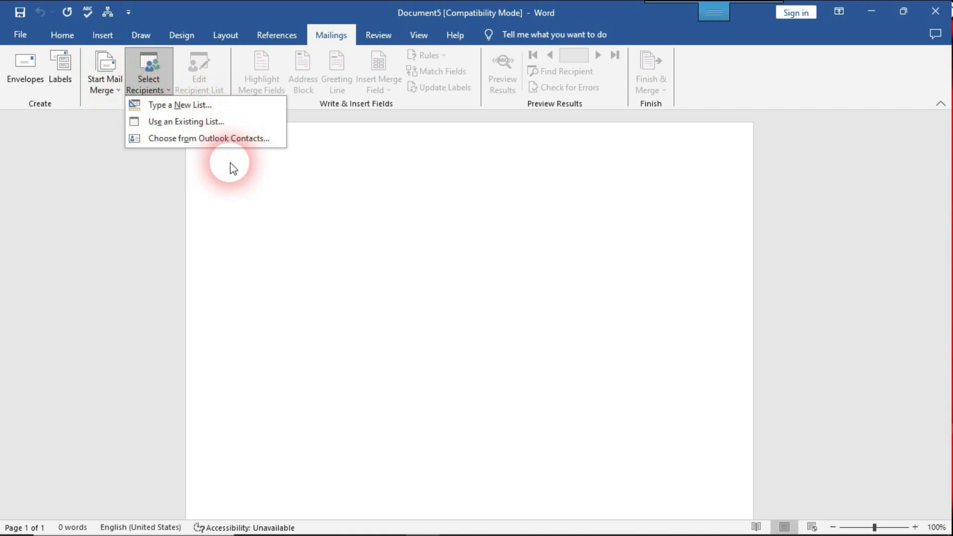
left_click(246, 106)
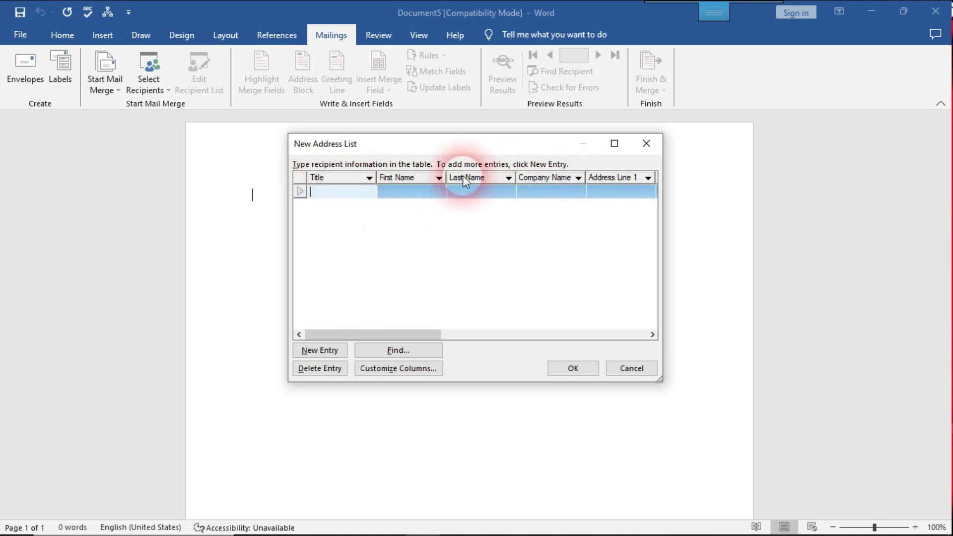
left_click(423, 368)
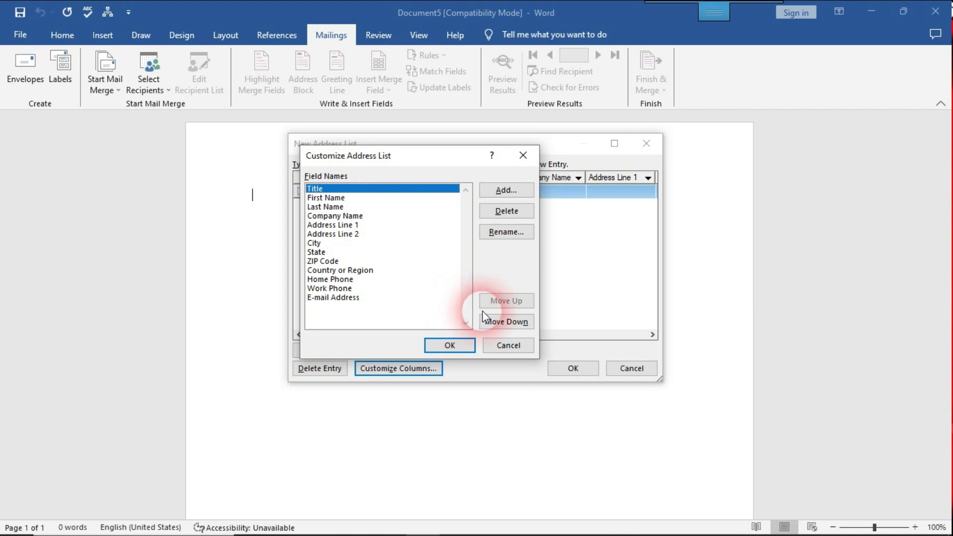
left_click(523, 155)
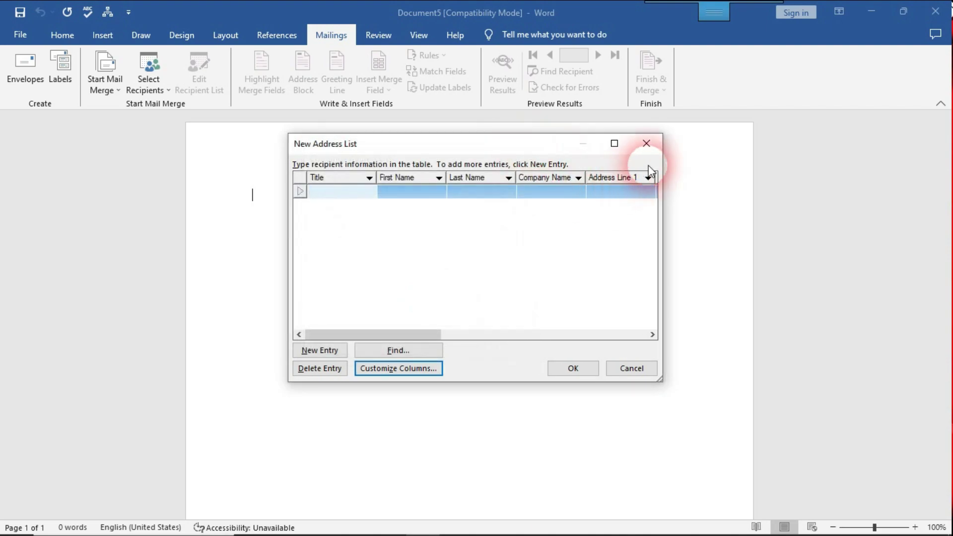
left_click(647, 144)
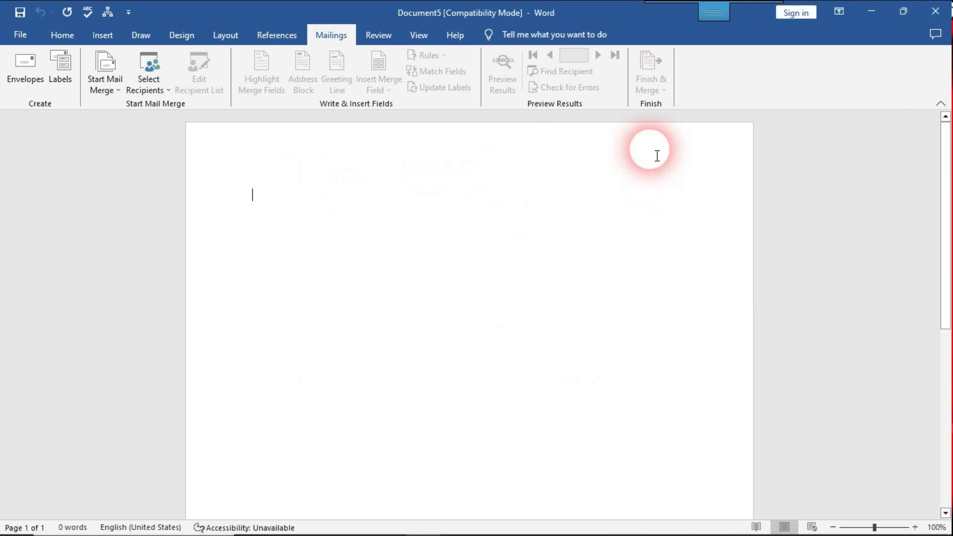
Use the existing Appointment Leter file as recipients and paste the letter text.
left_click(167, 87)
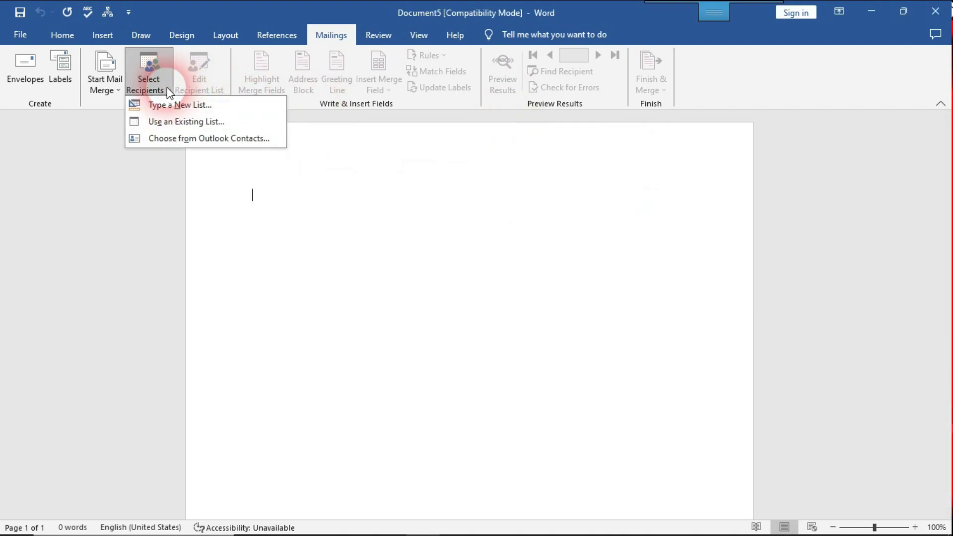
left_click(233, 124)
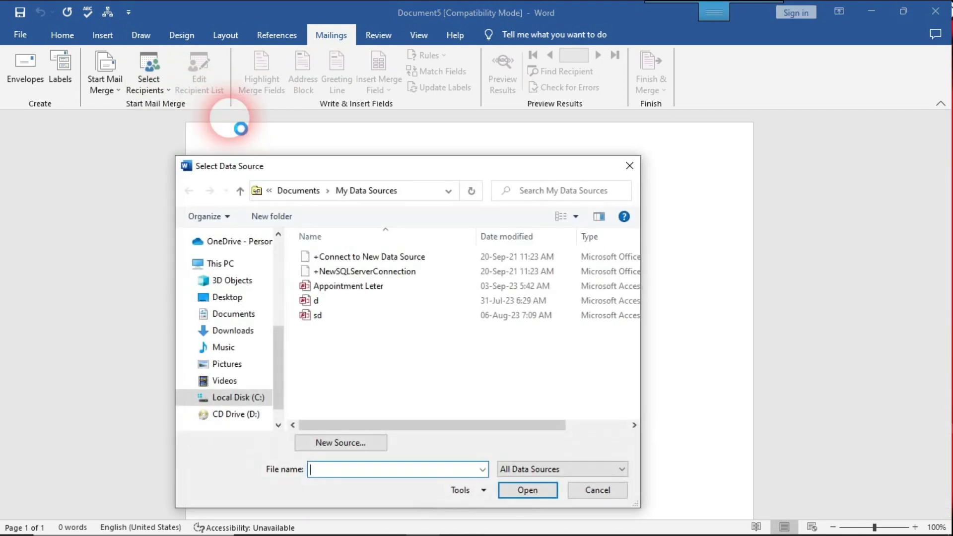
left_click(359, 287)
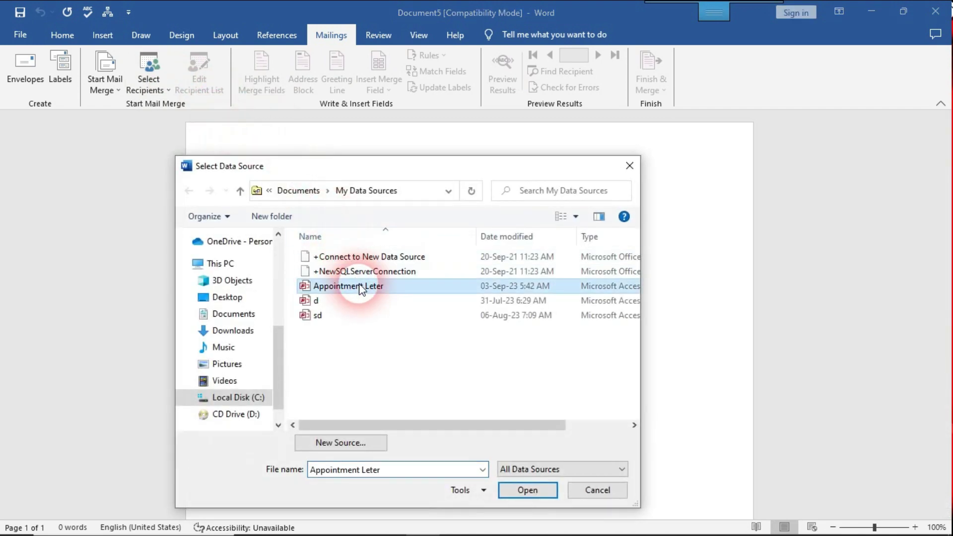
left_click(518, 495)
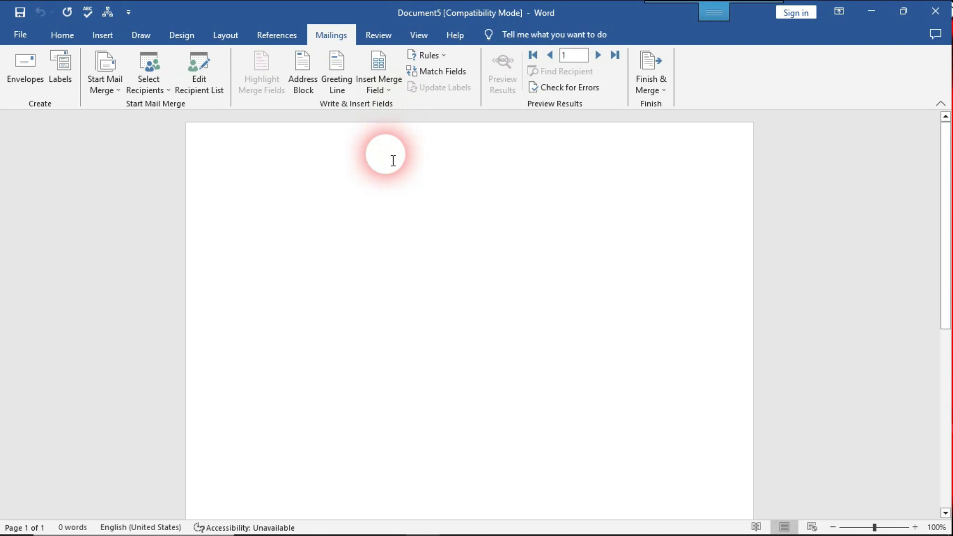
key("ctrl+v")
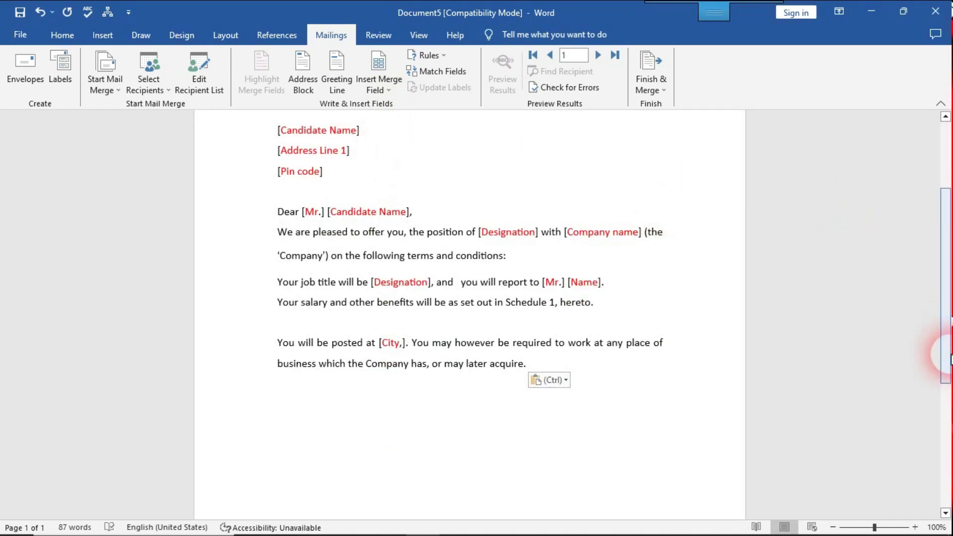
Replace the address block placeholders with «Candidate_Name», «Address_Line_1» and «Pin_Code».
left_click_drag(947, 354, 938, 287)
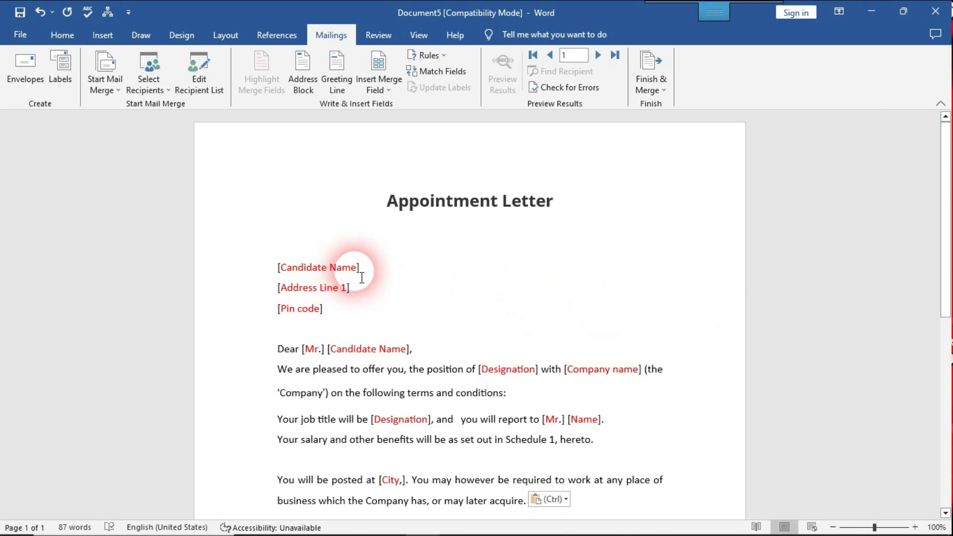
left_click_drag(357, 268, 281, 269)
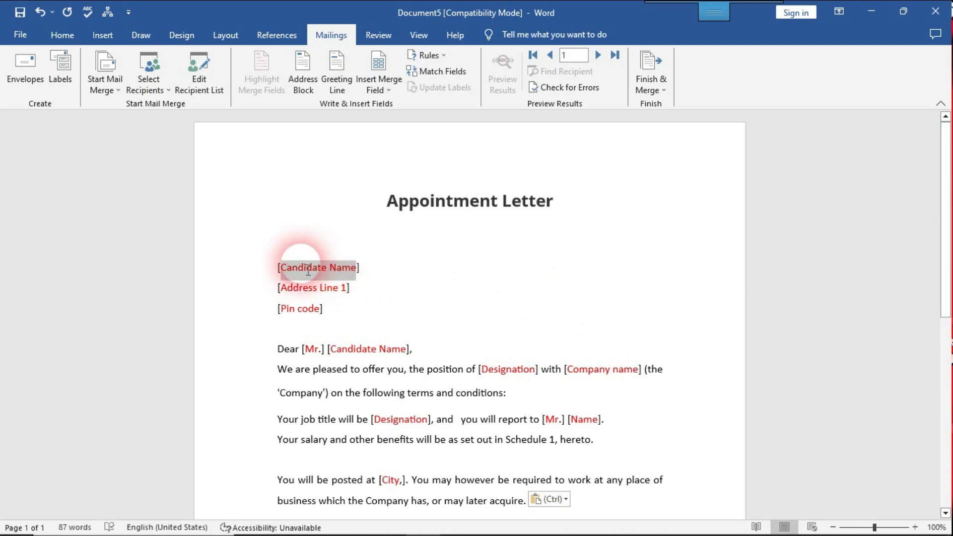
left_click(386, 82)
left_click(408, 103)
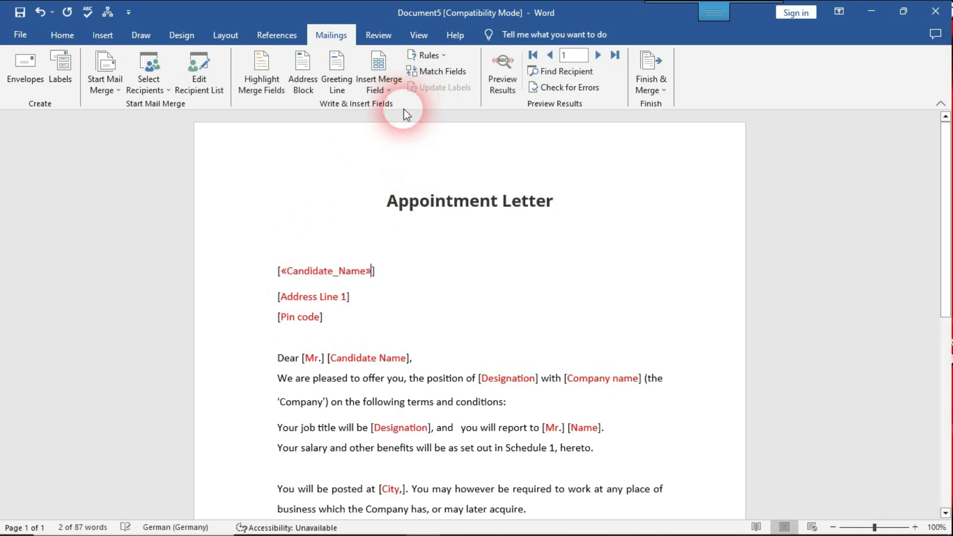
left_click_drag(346, 297, 281, 297)
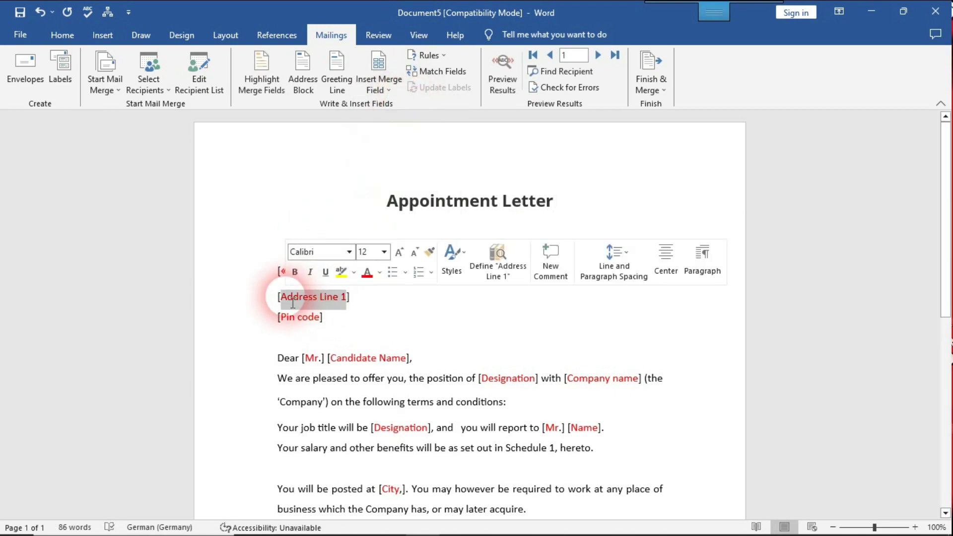
left_click(385, 92)
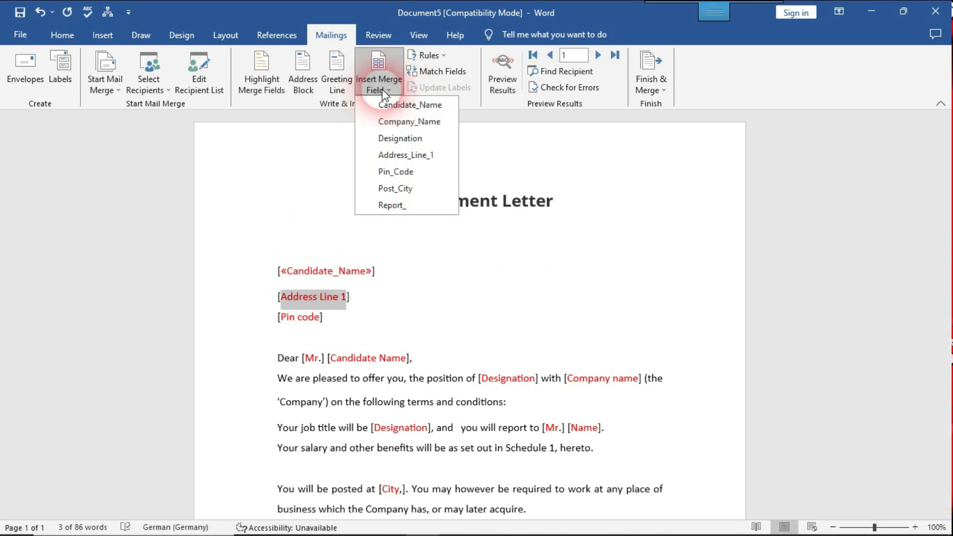
left_click(404, 154)
left_click(330, 327)
left_click_drag(319, 328, 281, 328)
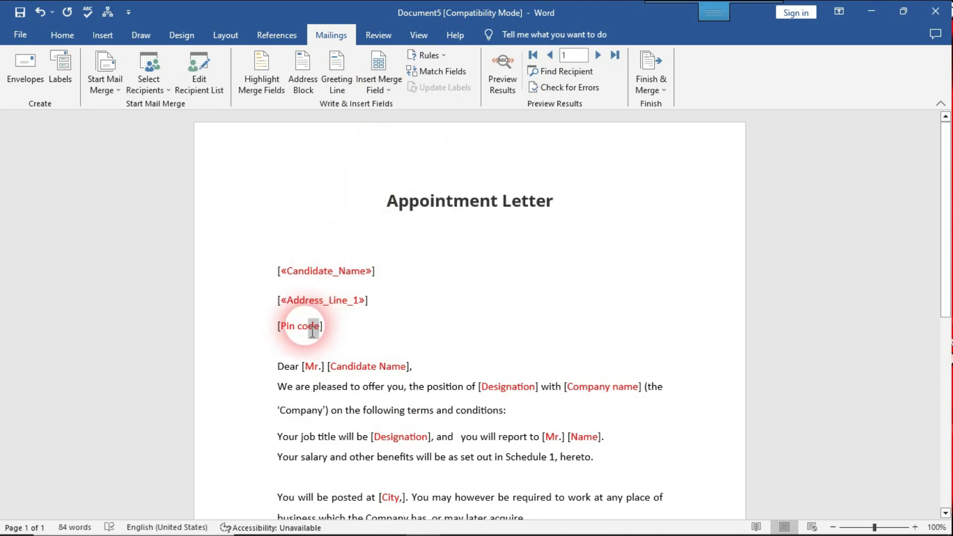
left_click(383, 94)
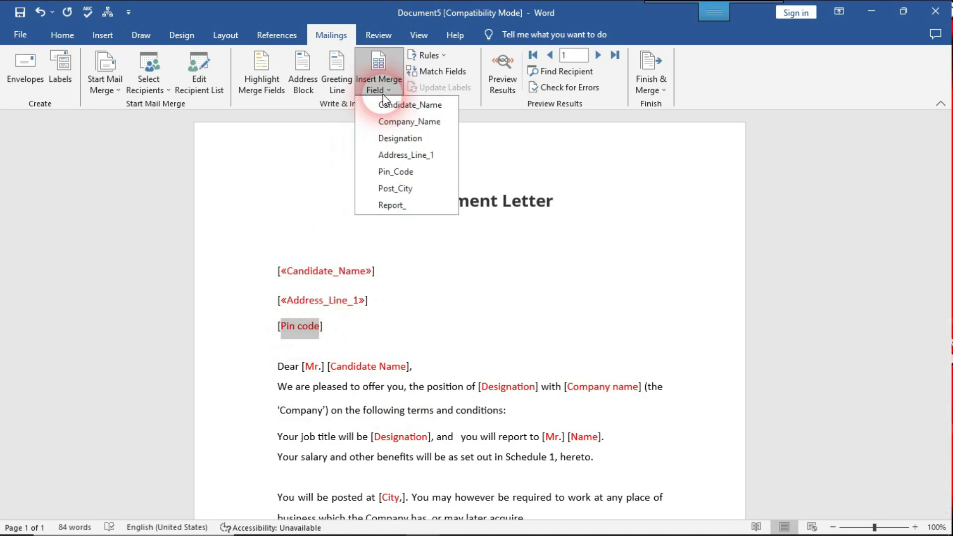
left_click(414, 172)
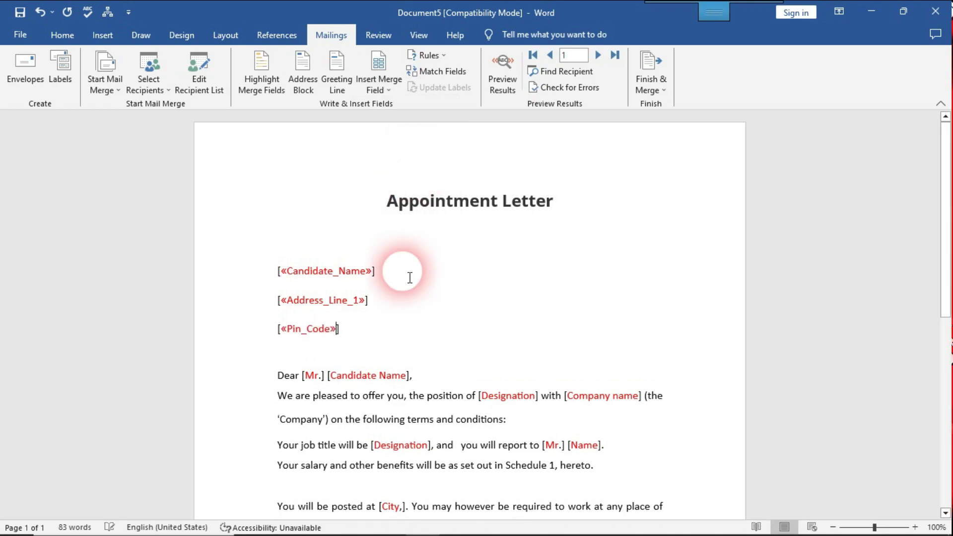
Insert «Candidate_Name» in the greeting, plus «Designation» and «Company_Name» in the offer sentence.
left_click_drag(408, 375, 331, 376)
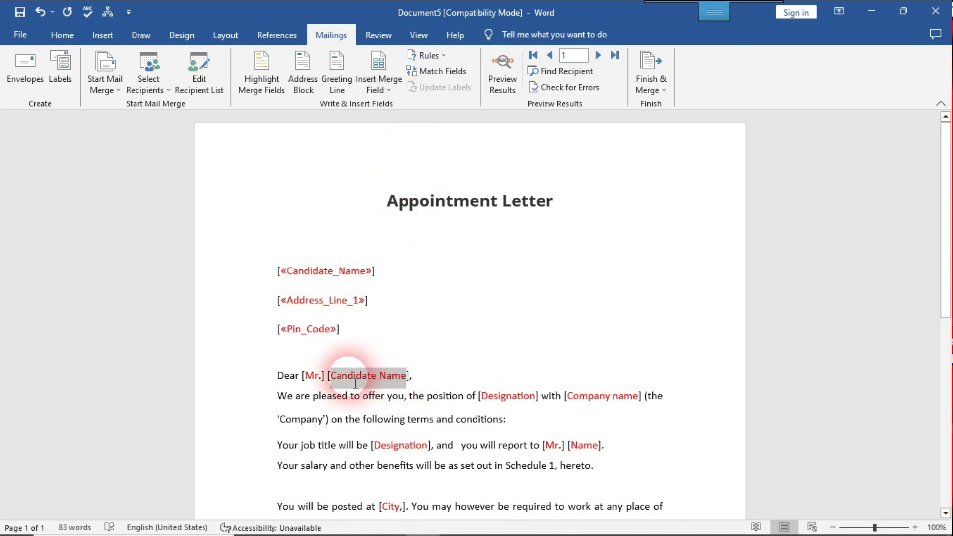
left_click(390, 82)
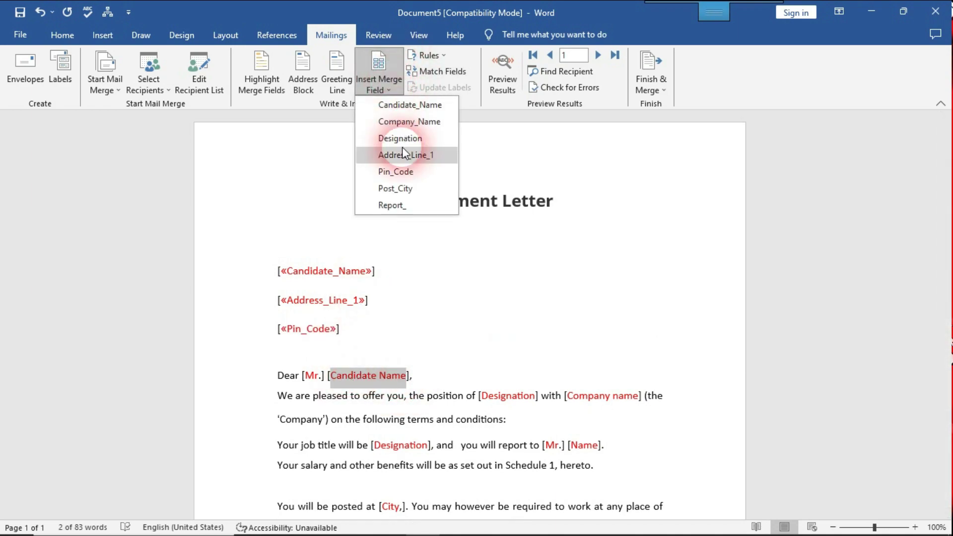
left_click(430, 105)
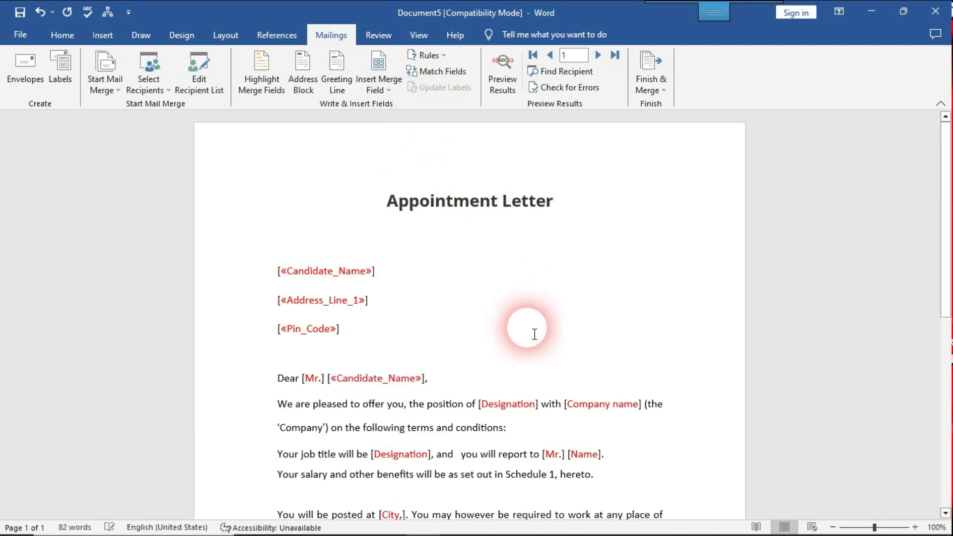
left_click_drag(535, 404, 482, 405)
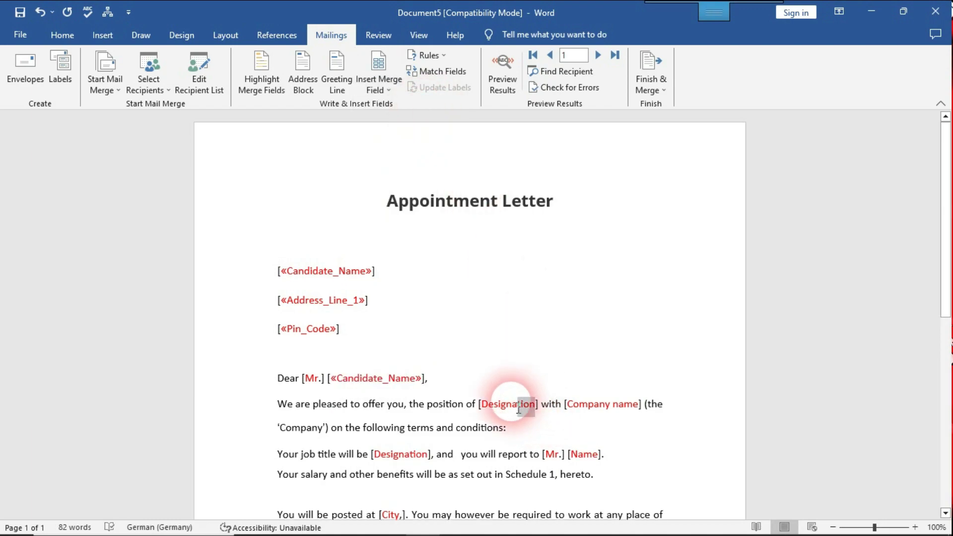
left_click(388, 93)
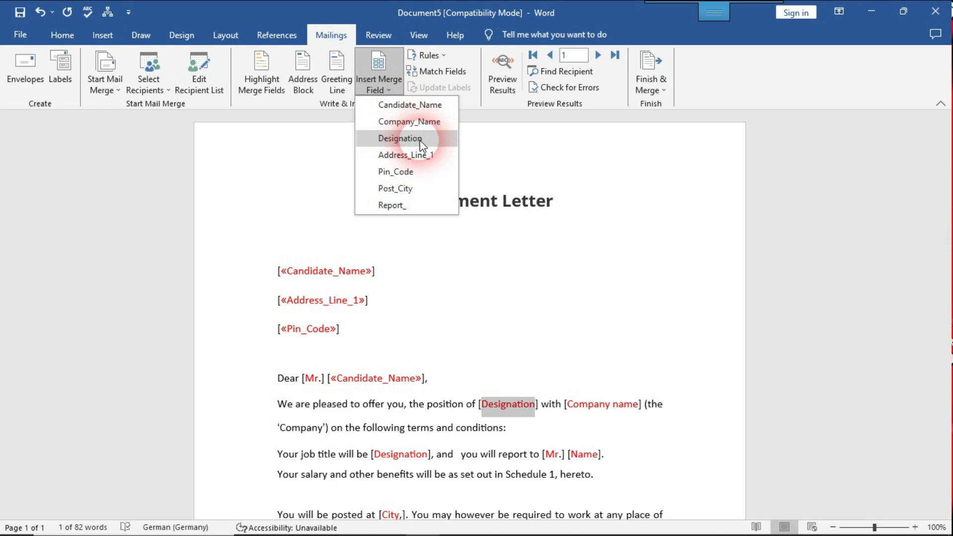
left_click(404, 138)
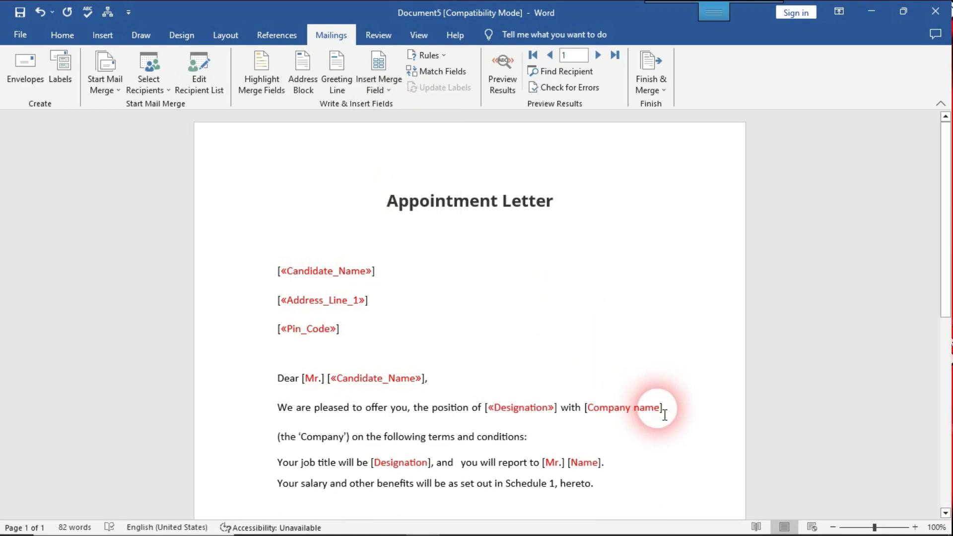
left_click_drag(665, 413, 588, 410)
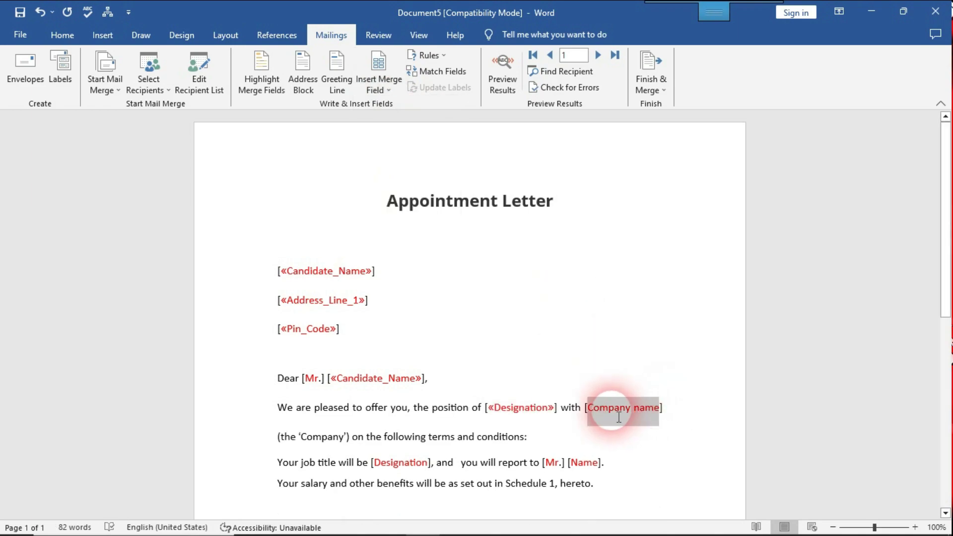
left_click(388, 92)
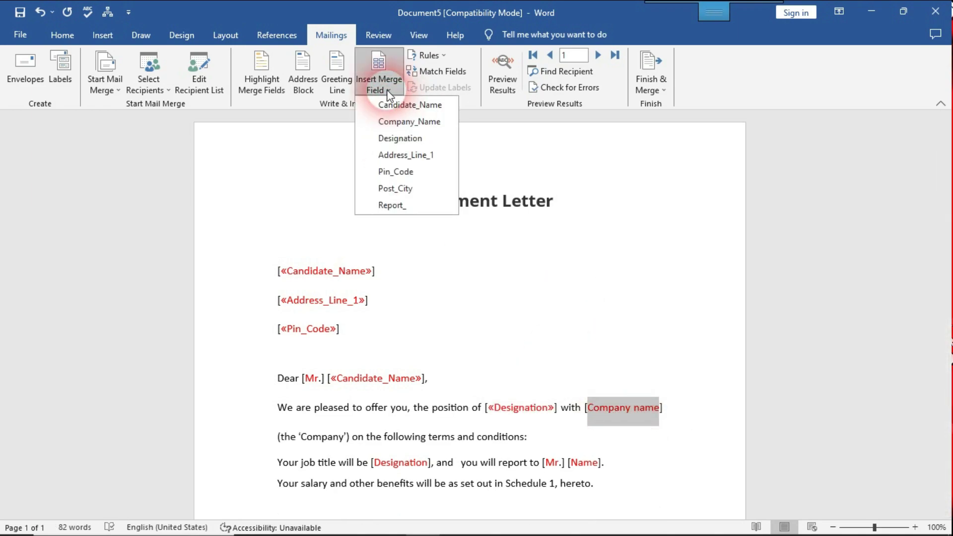
left_click(446, 130)
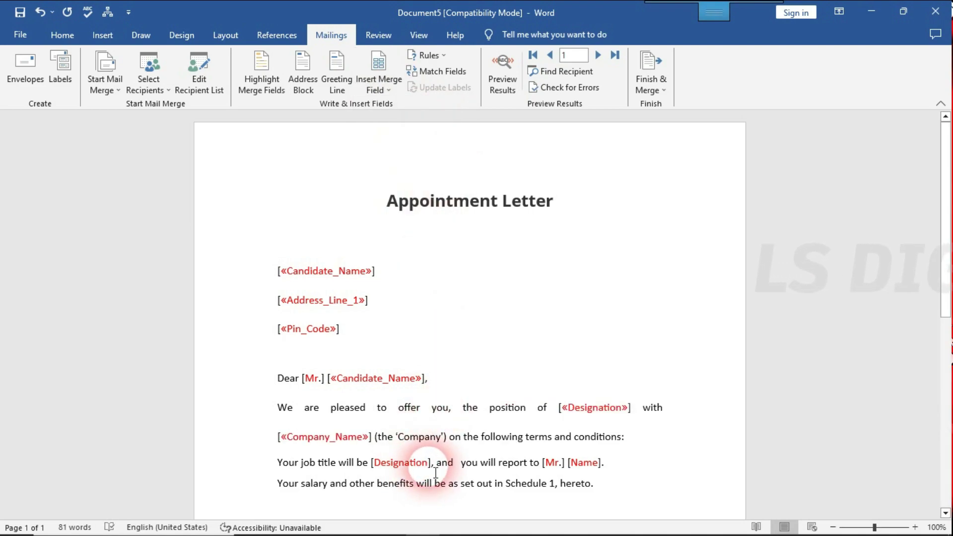
Replace the job-title Designation with «Designation» and the Name after Mr. with «Report_».
left_click_drag(427, 463, 374, 464)
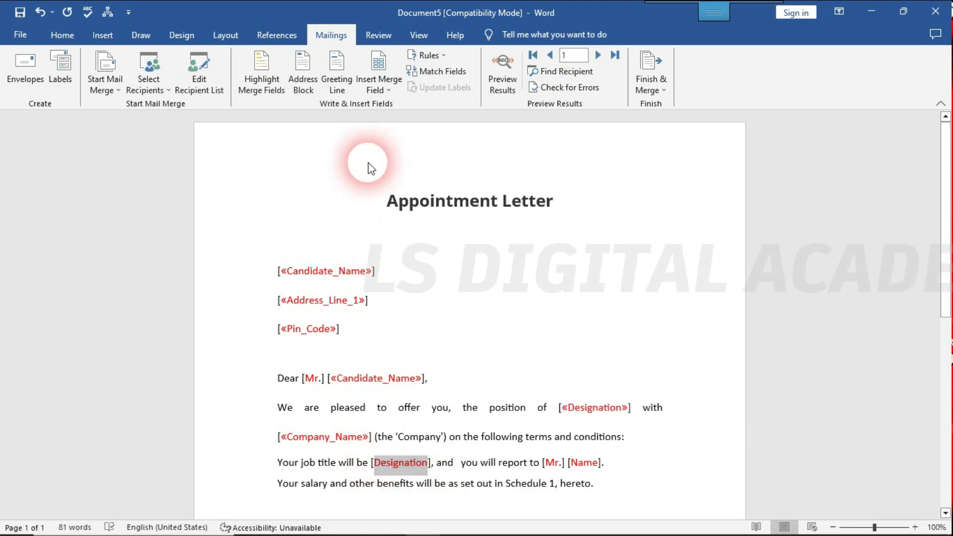
left_click(386, 89)
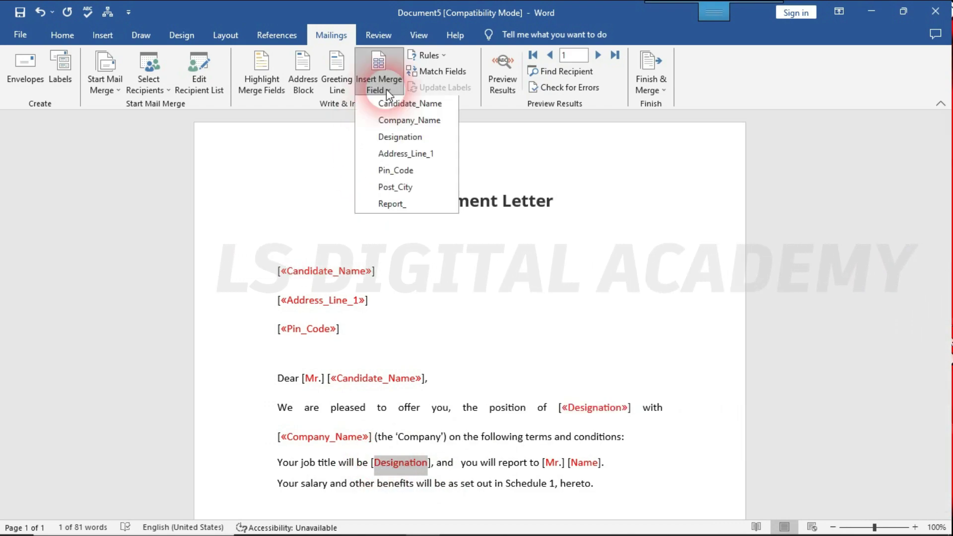
left_click(417, 139)
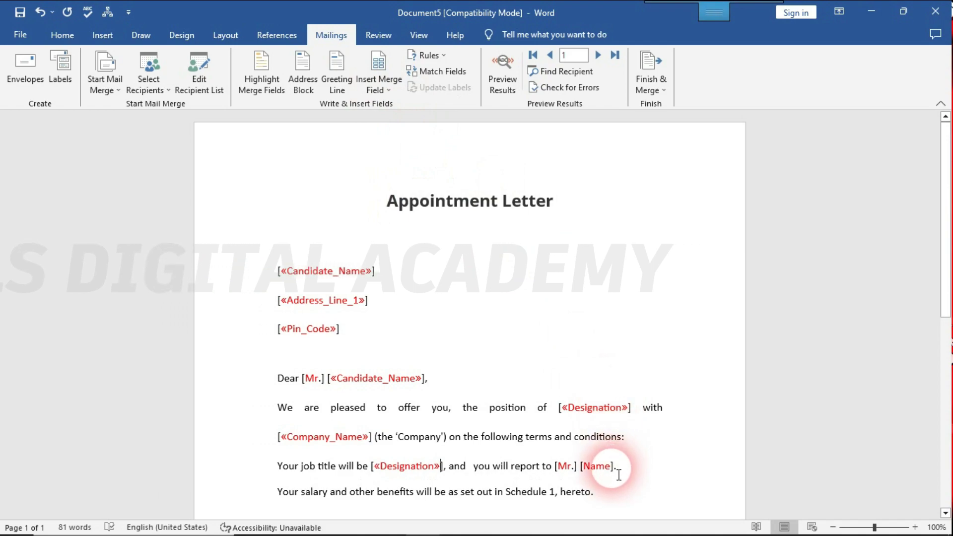
left_click_drag(611, 475, 584, 475)
left_click(392, 88)
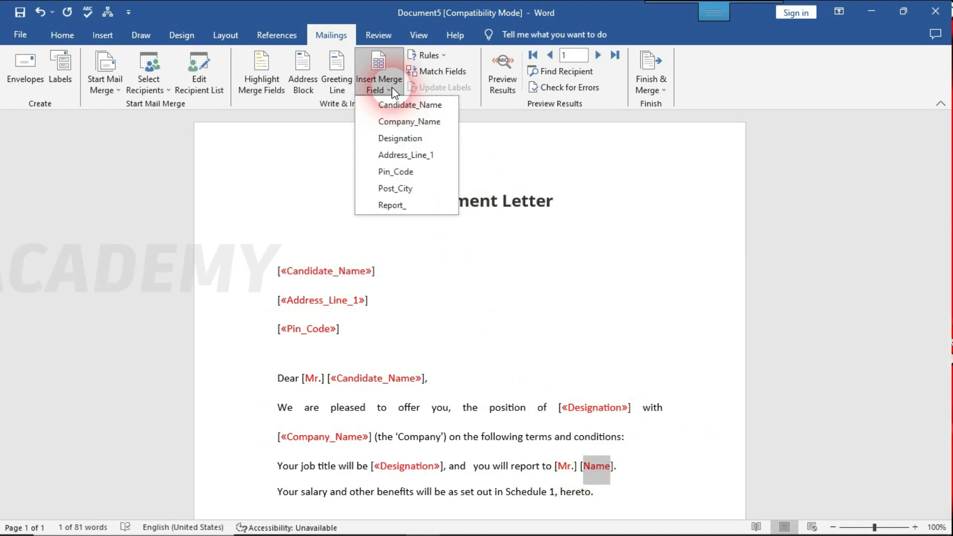
left_click(420, 210)
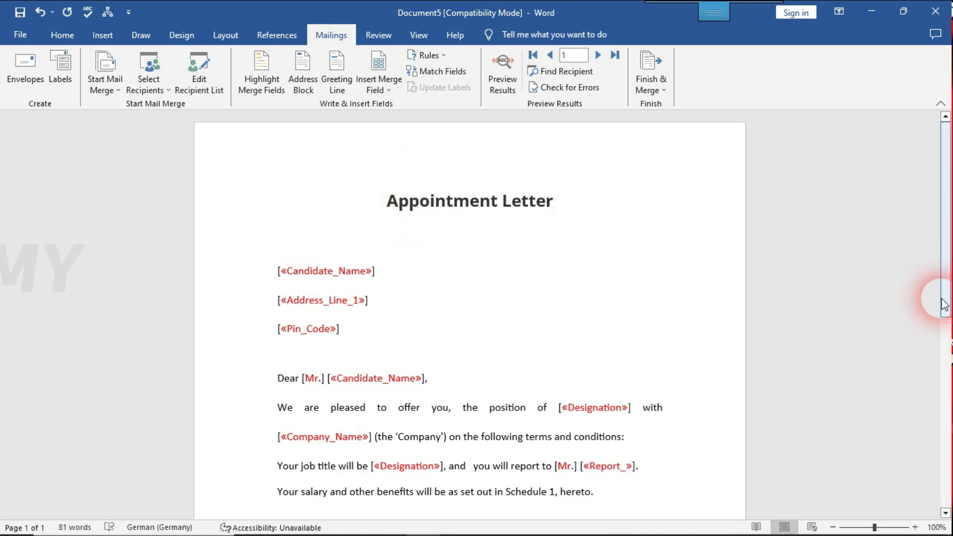
Replace City with «Post_City» and scroll back to the letter's top.
left_click_drag(945, 303, 946, 385)
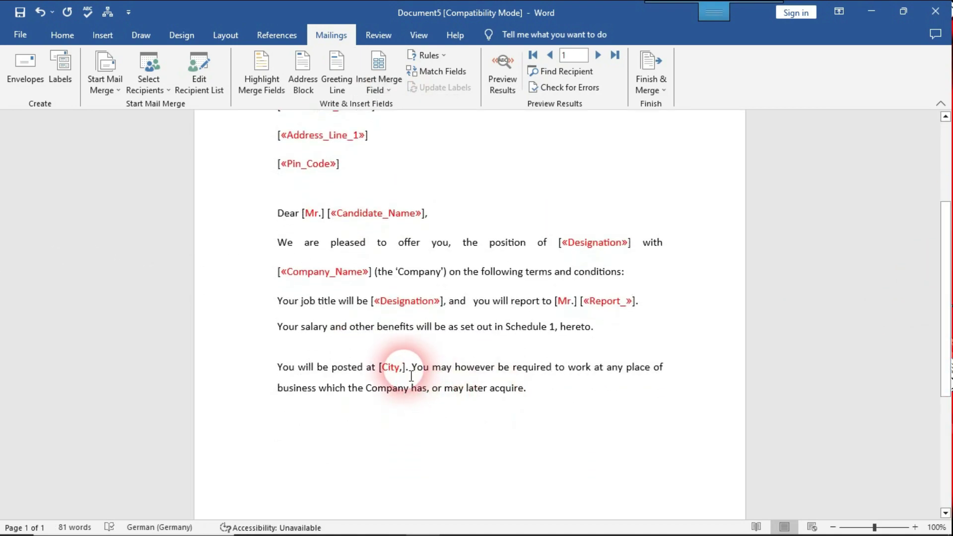
double_click(397, 369)
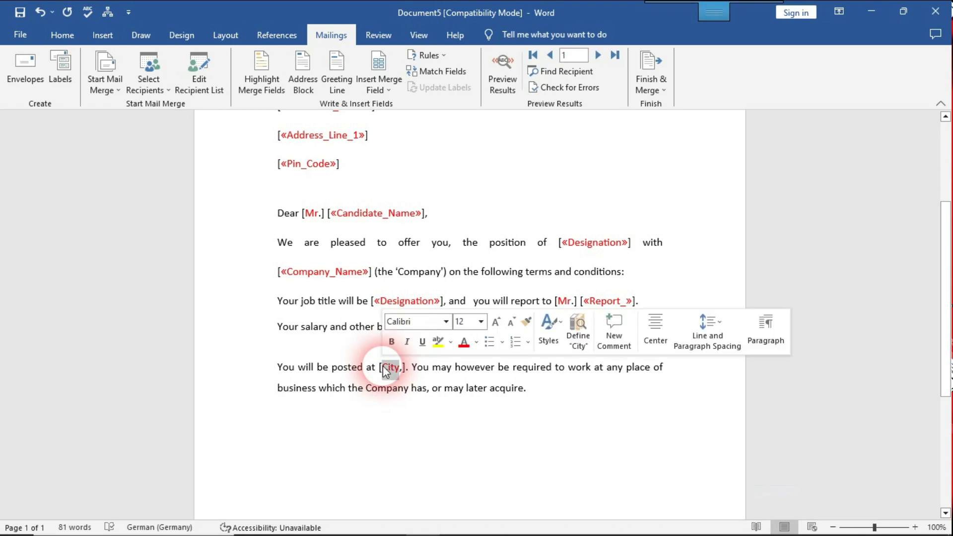
left_click(391, 86)
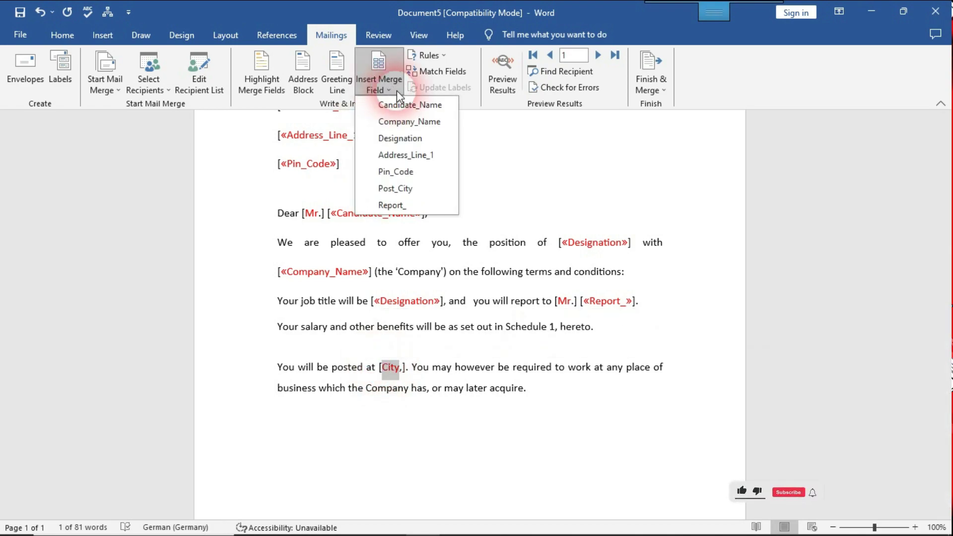
left_click(423, 194)
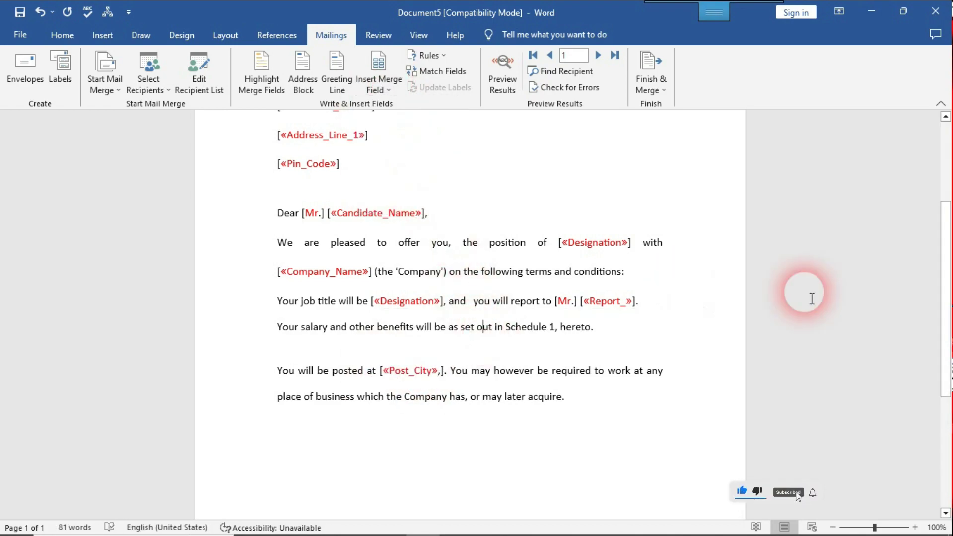
left_click_drag(942, 333, 945, 245)
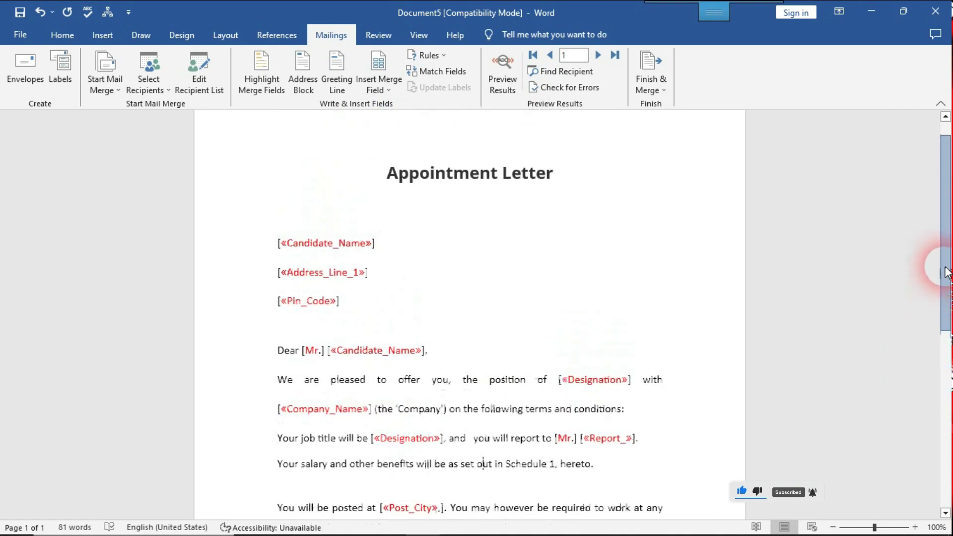
left_click(533, 332)
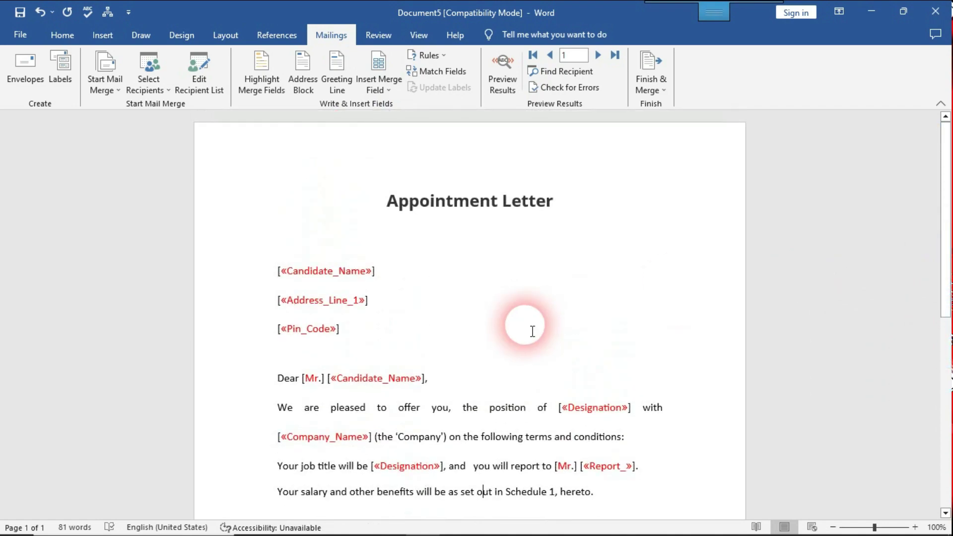
Preview the appointment letter with recipient 1's name, address, designation HR and city Noida.
left_click(506, 86)
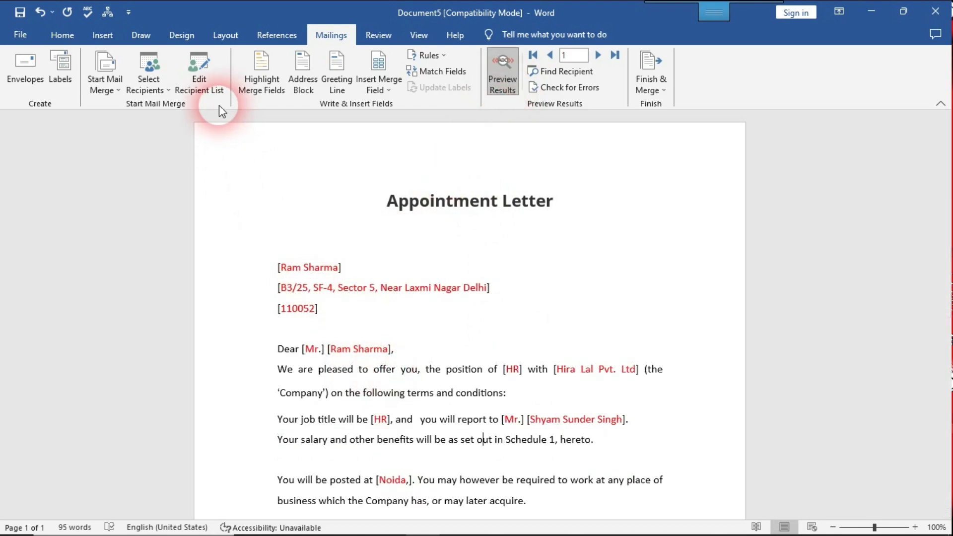
left_click(208, 92)
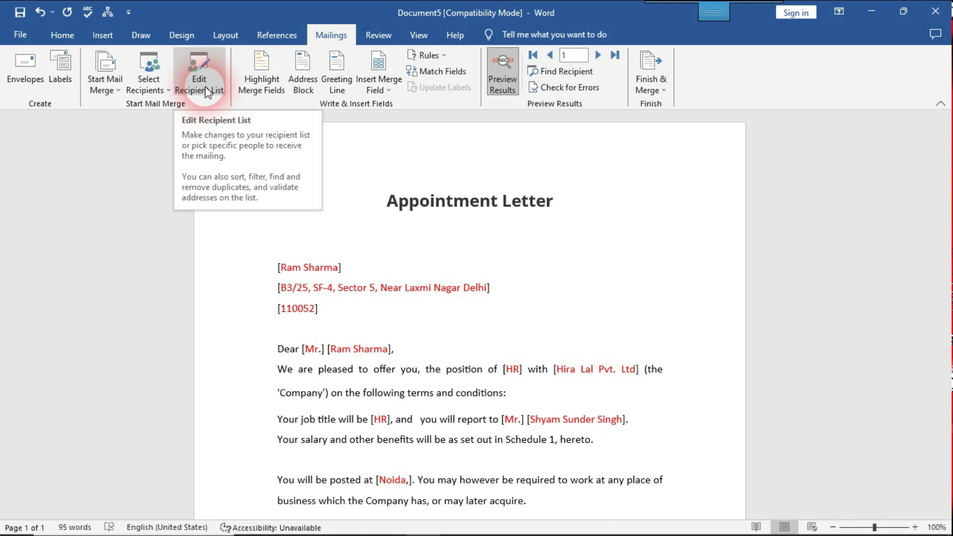
left_click(208, 92)
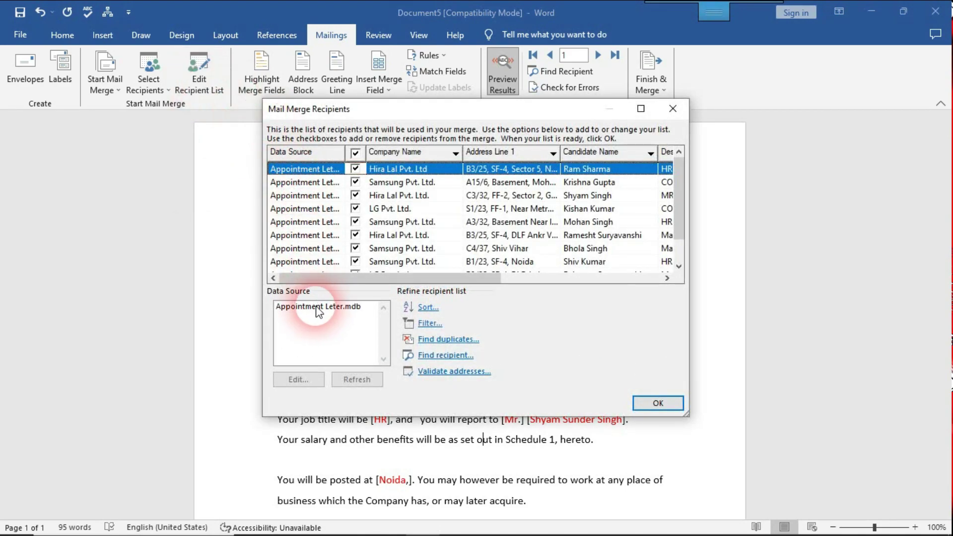
left_click(326, 310)
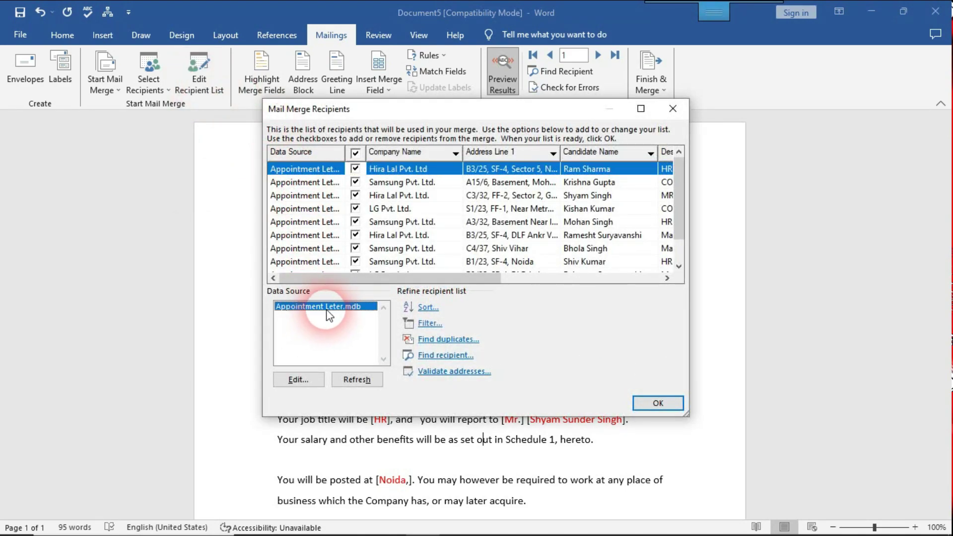
left_click(312, 380)
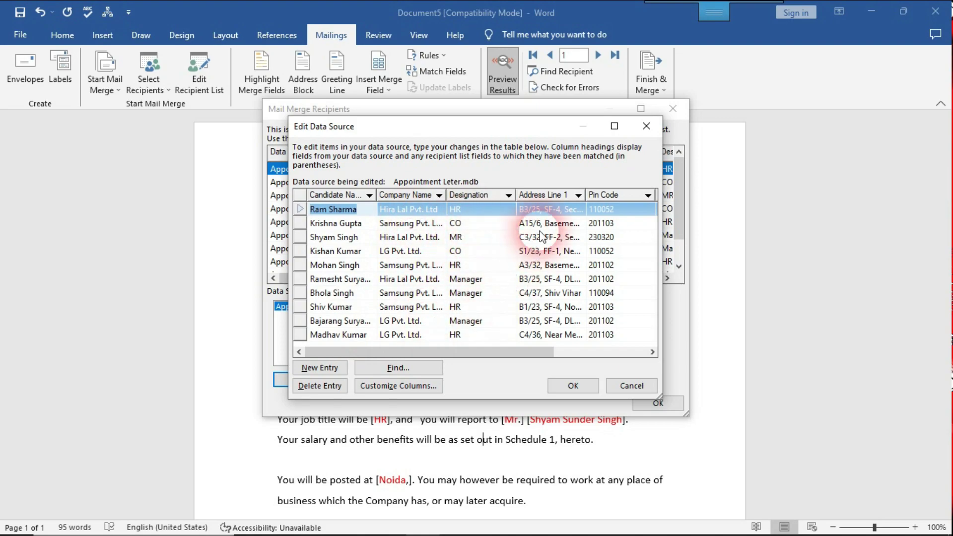
mouse_move(542, 351)
left_mouse_down()
mouse_move(634, 351)
mouse_move(533, 353)
left_mouse_up()
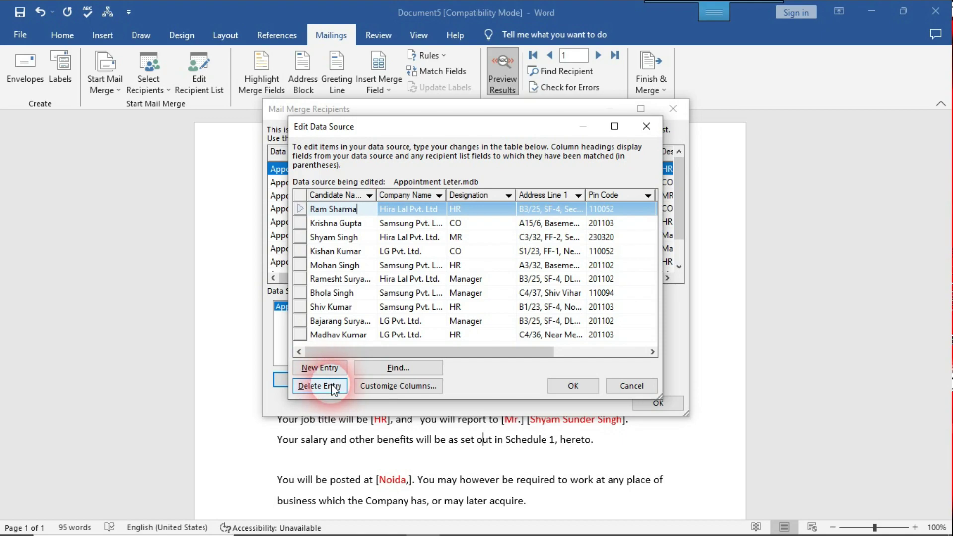
left_click(374, 388)
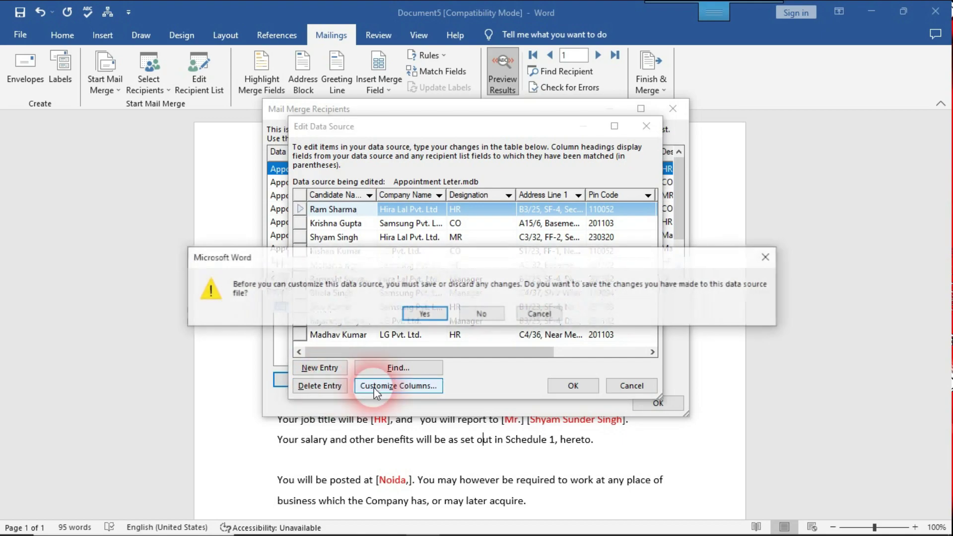
left_click(425, 314)
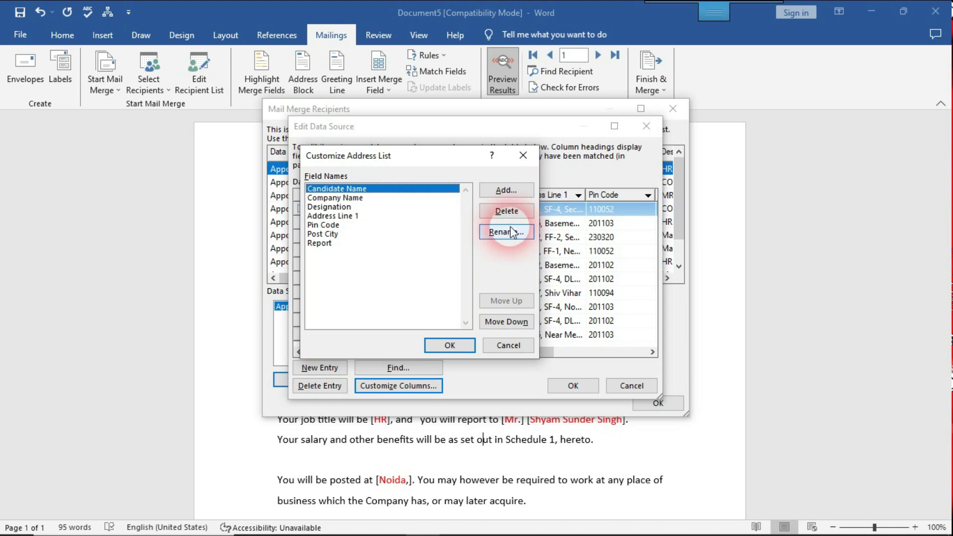
left_click(523, 156)
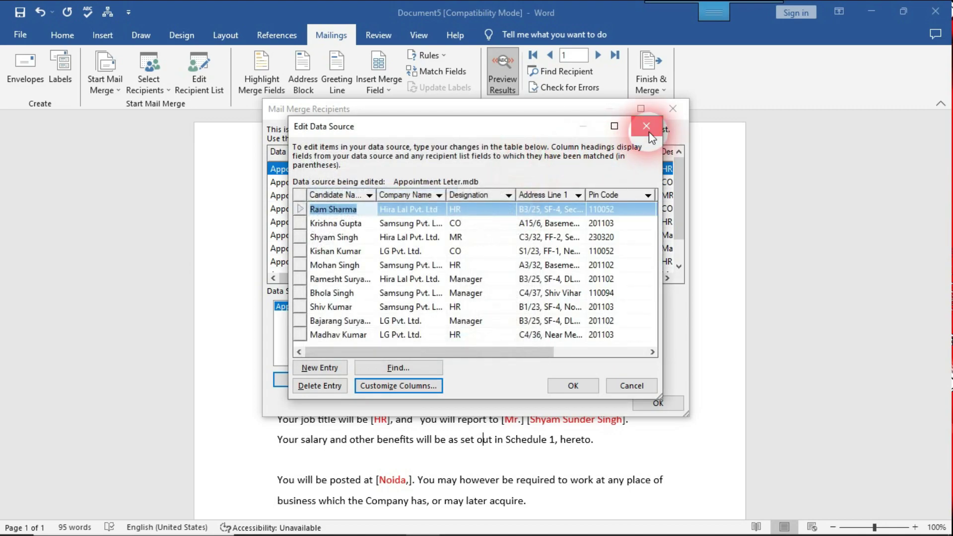
left_click(647, 126)
left_click(675, 110)
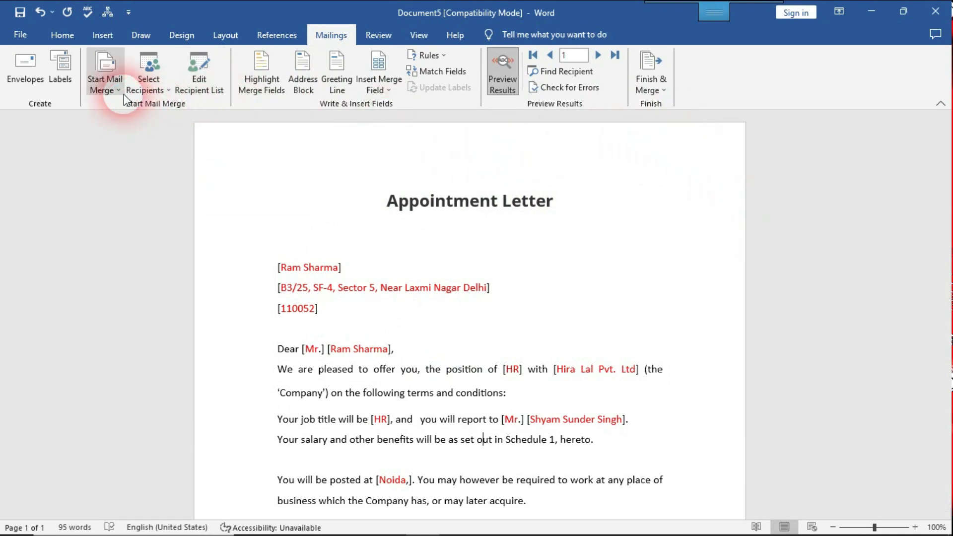
Briefly open and dismiss the Start Mail Merge choices, then show the Finish & Merge options.
left_click(105, 87)
left_click(454, 334)
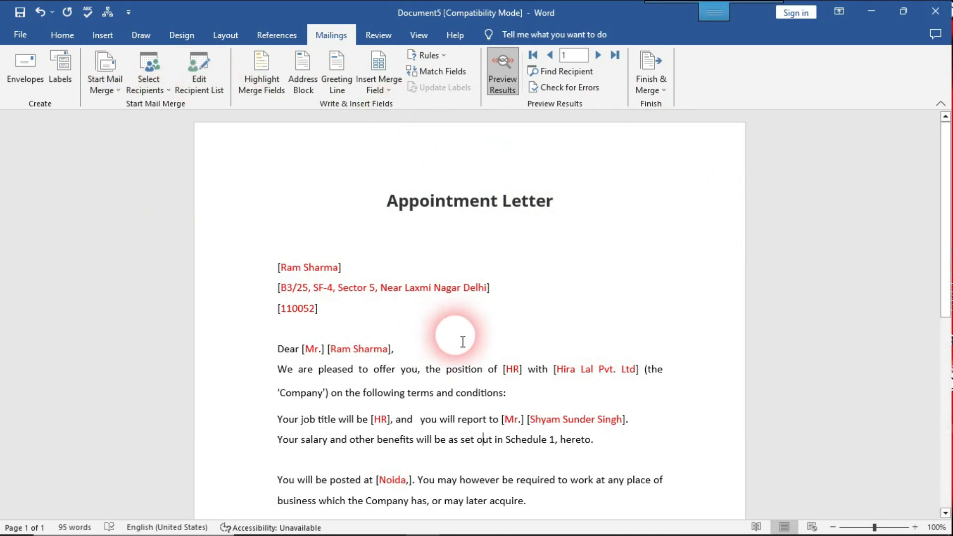
left_click(657, 90)
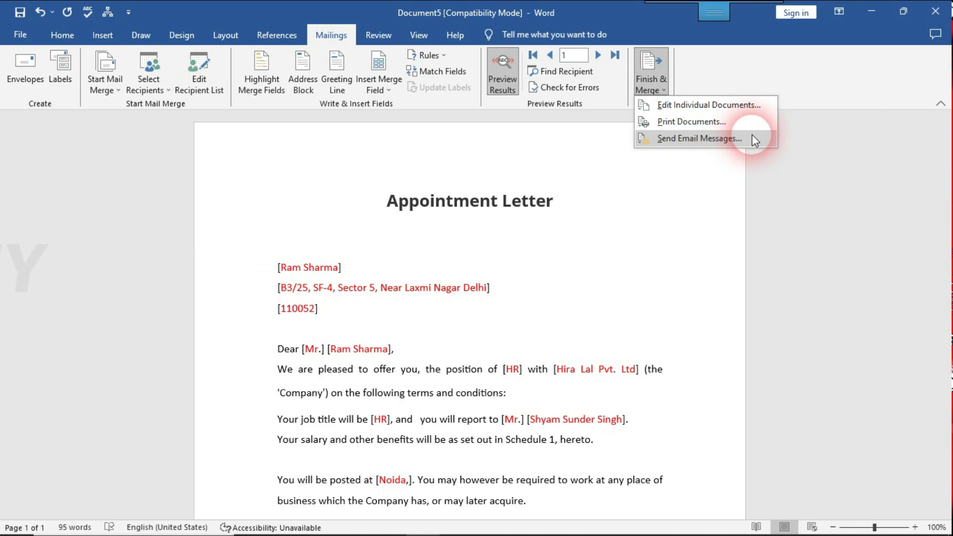
Print all merged appointment letters to Microsoft Print to PDF, then cancel the save dialog.
left_click(639, 144)
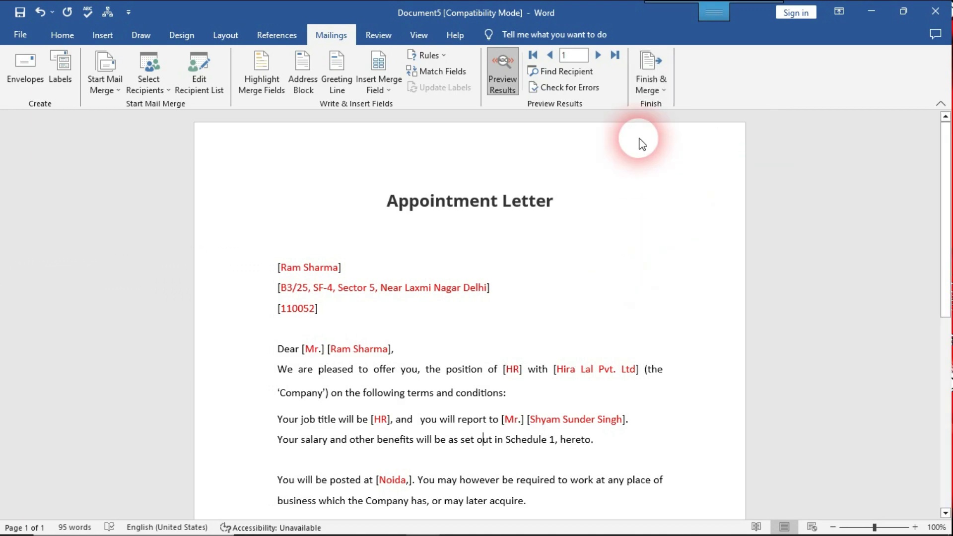
left_click(650, 87)
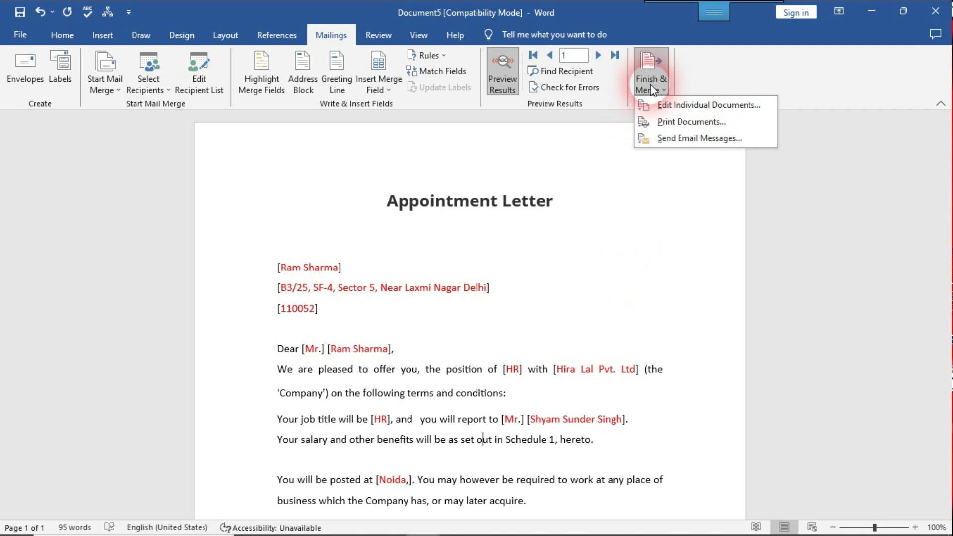
left_click(725, 122)
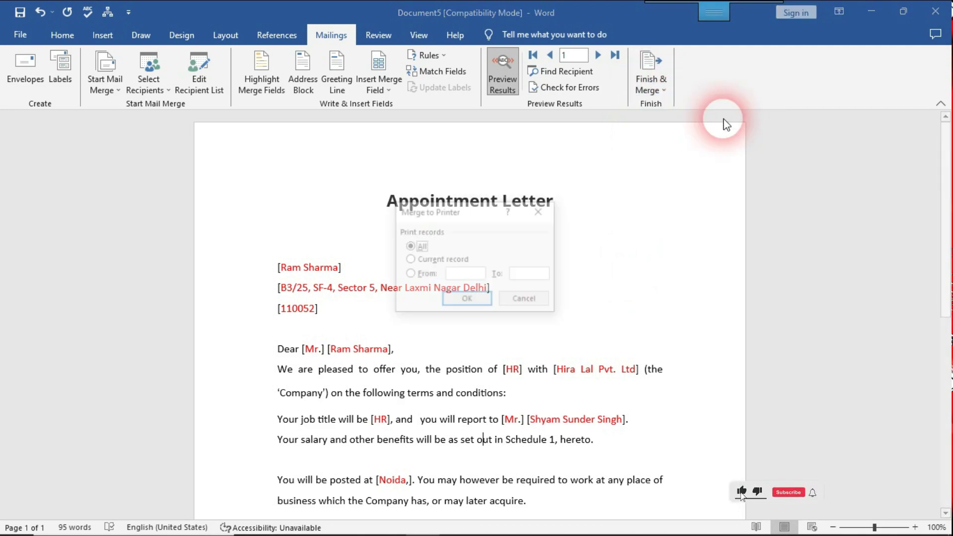
left_click(450, 305)
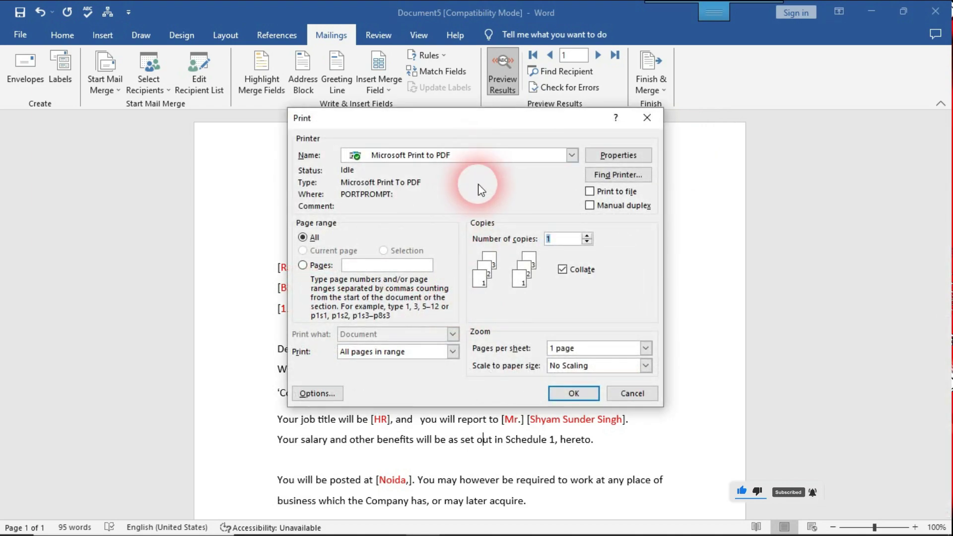
left_click(558, 393)
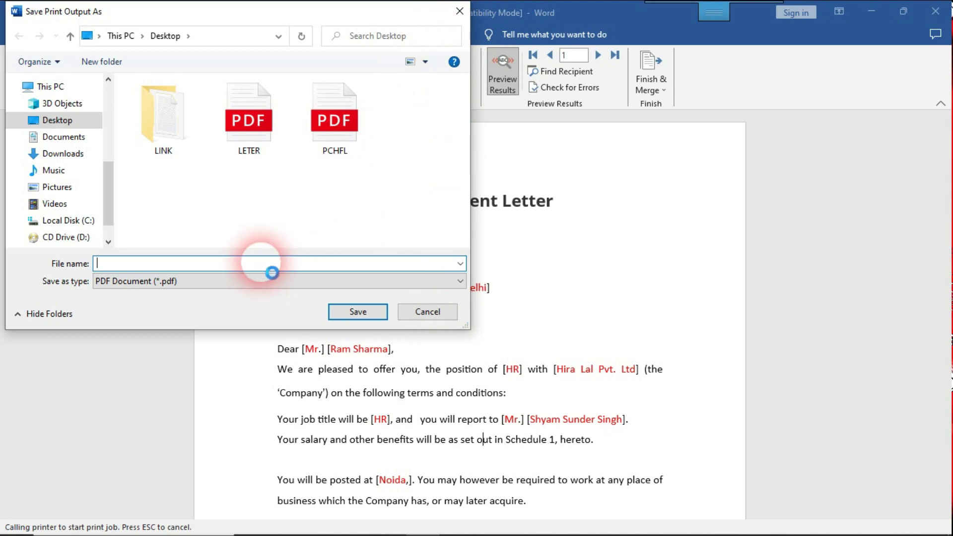
key("Escape")
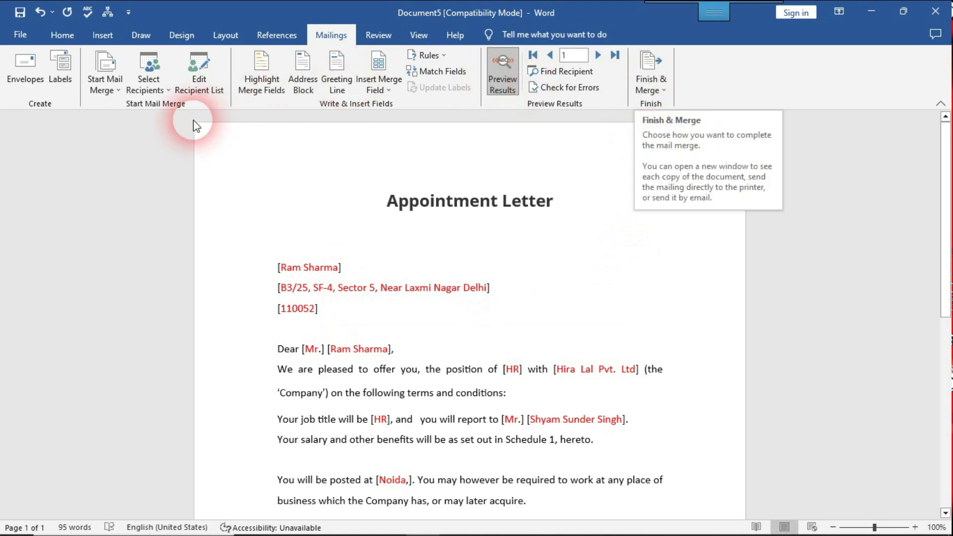
Convert the document to a Size 9 envelope merge, accepting that the letter text is replaced.
left_click(117, 91)
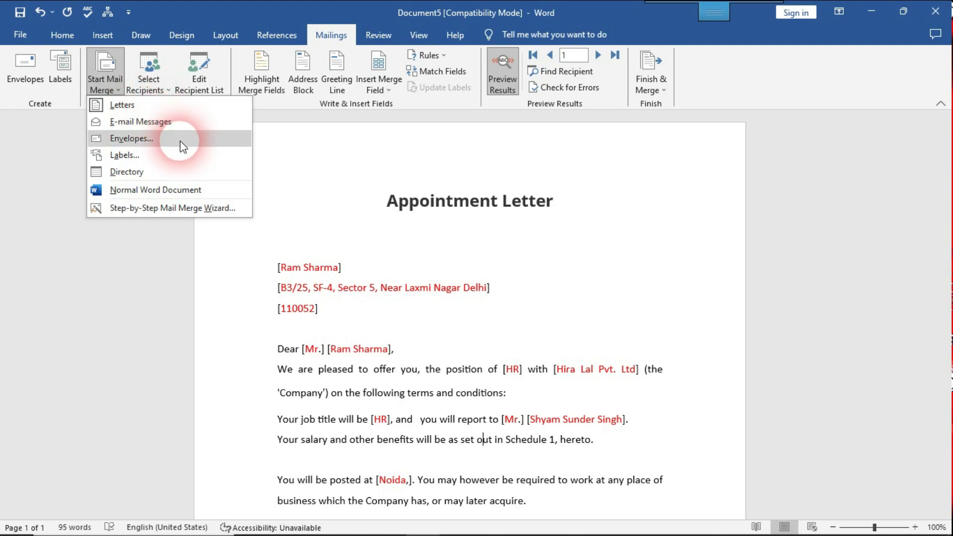
left_click(143, 141)
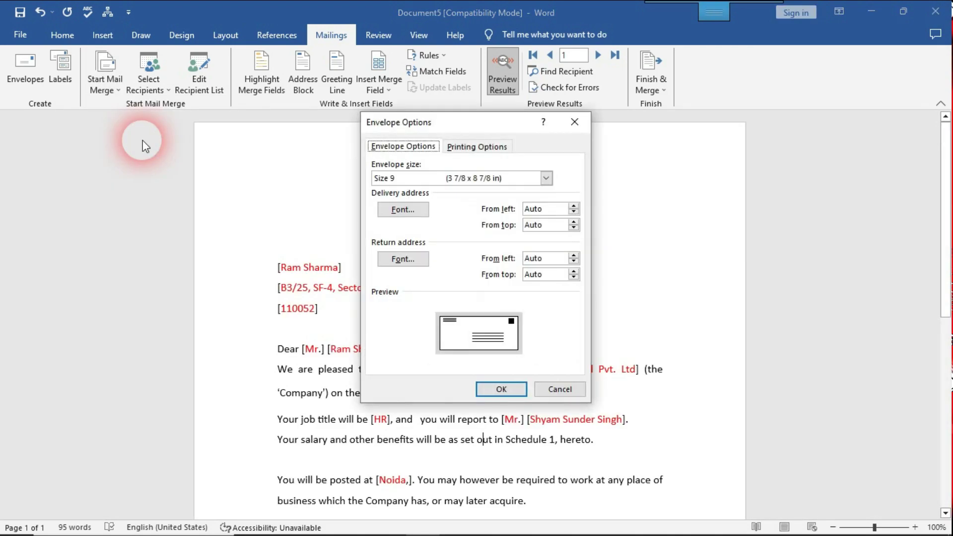
left_click(412, 178)
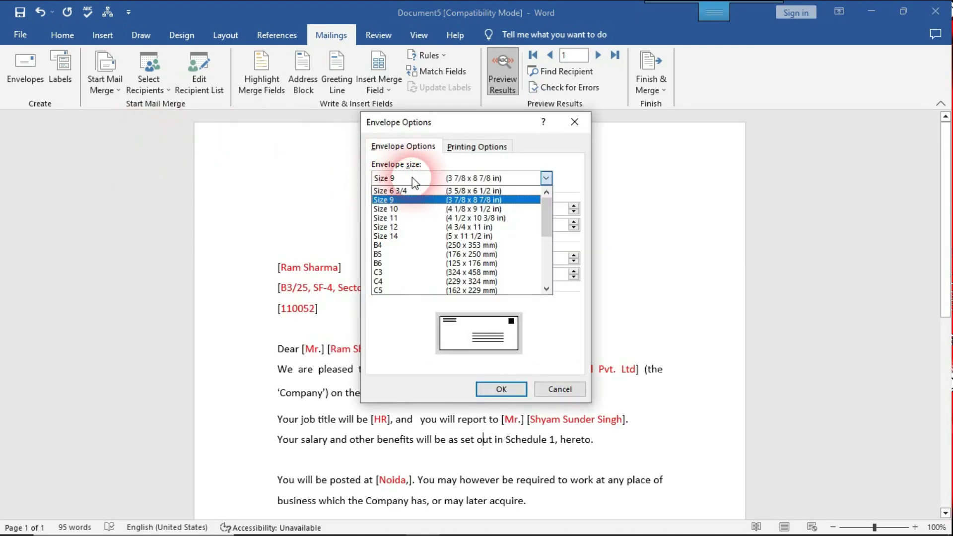
left_click(410, 201)
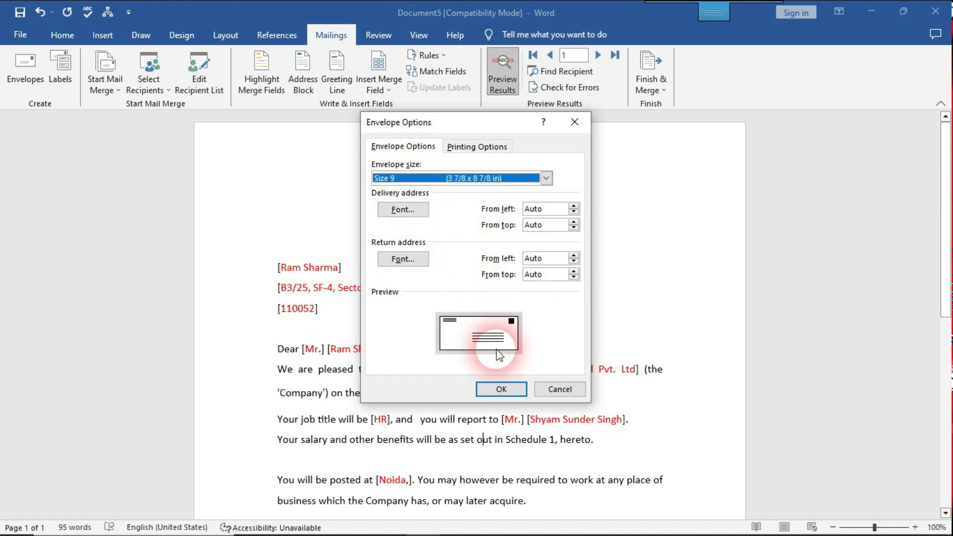
left_click(502, 397)
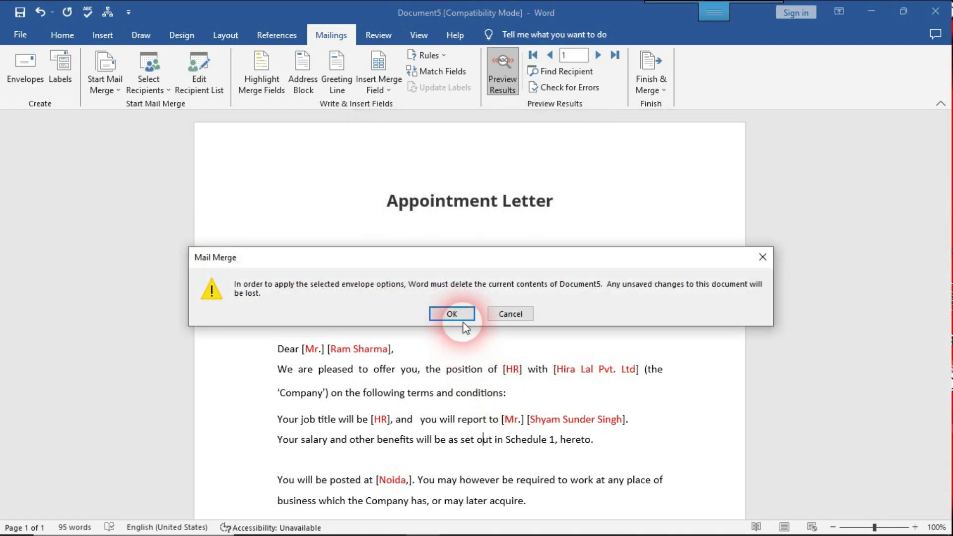
left_click(455, 314)
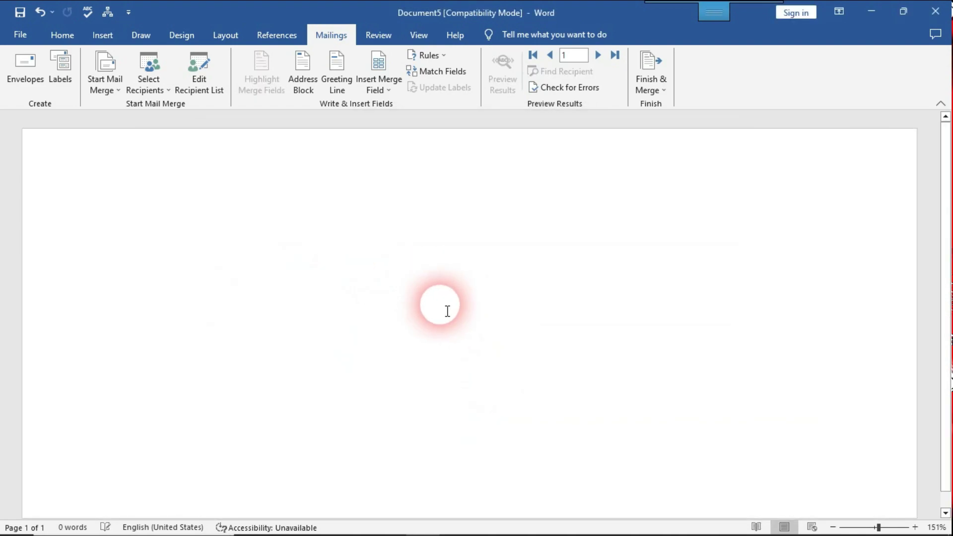
Insert the Candidate_Name field in the envelope address box and show field placeholders.
triple_click(399, 343)
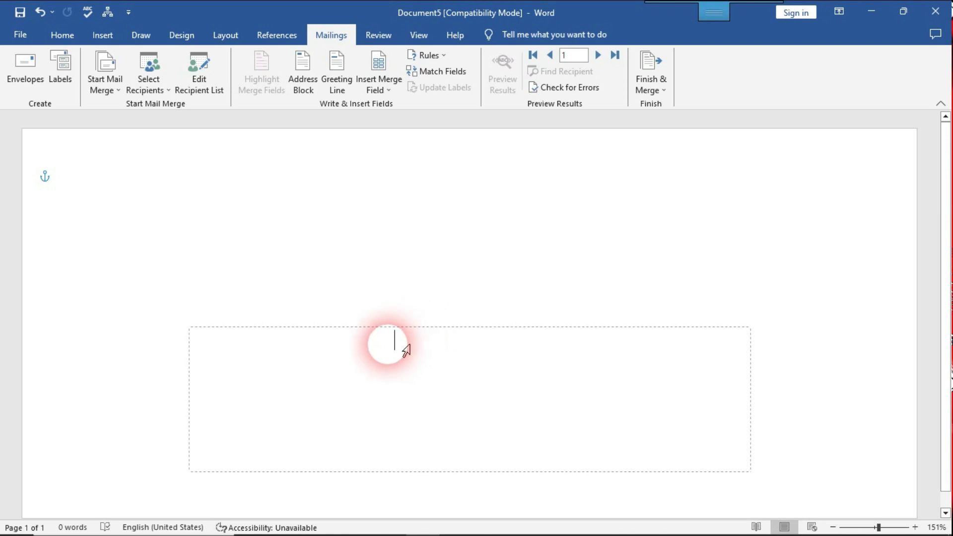
left_click(410, 350)
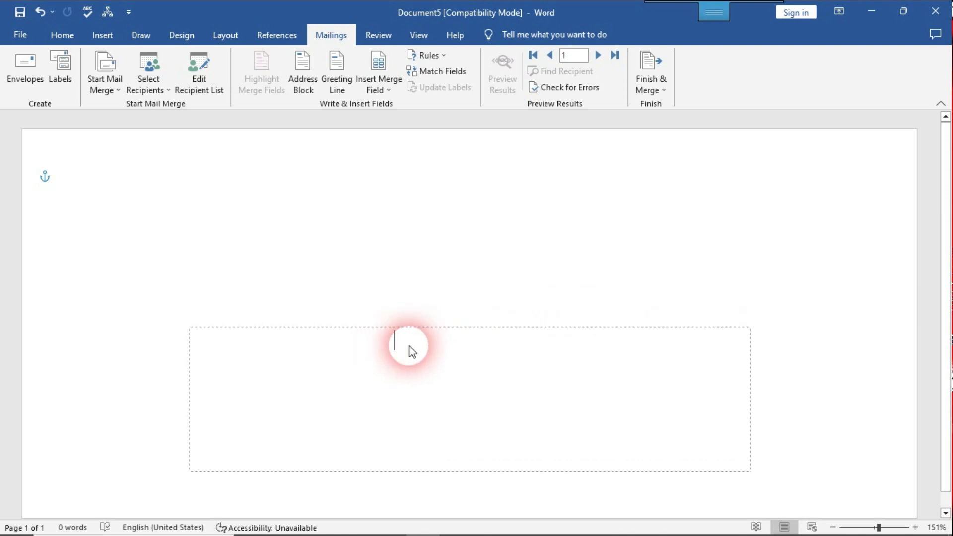
left_click(389, 90)
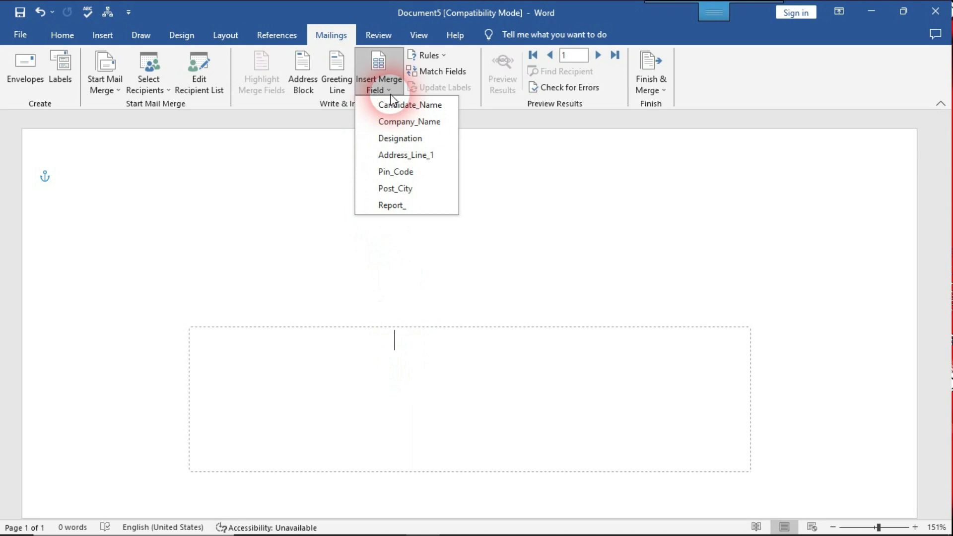
left_click(409, 105)
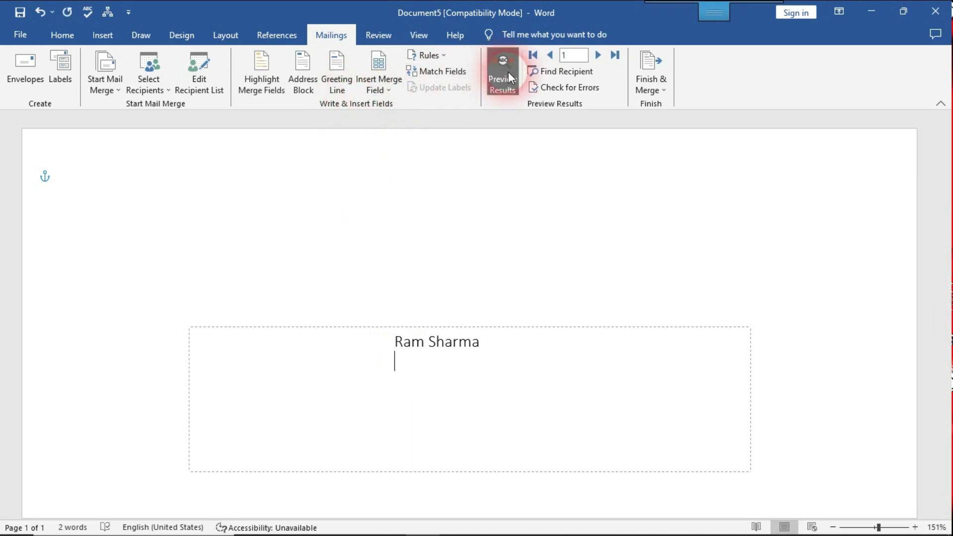
left_click(509, 75)
Add Address_Line_1, Post_City and Pin_Code fields on separate lines below Candidate_Name.
left_click(397, 89)
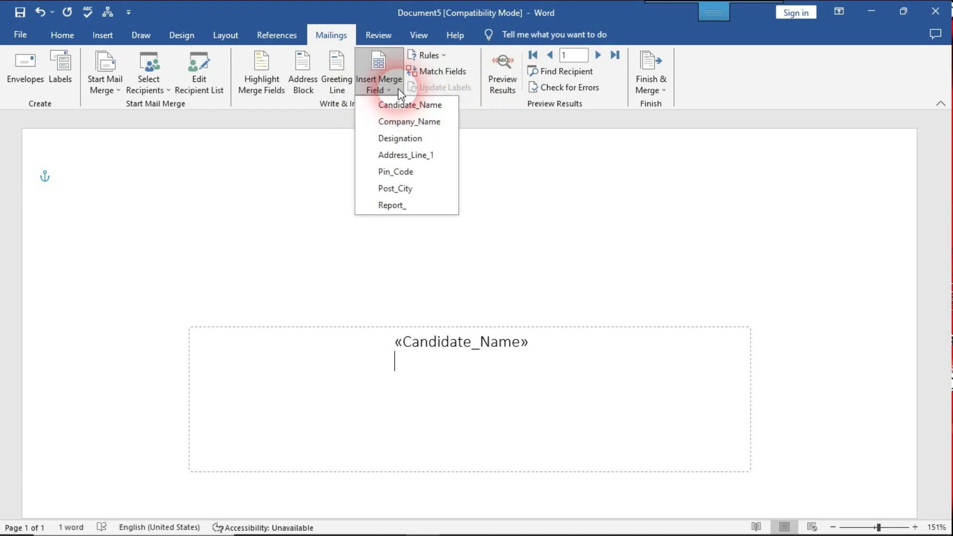
left_click(430, 155)
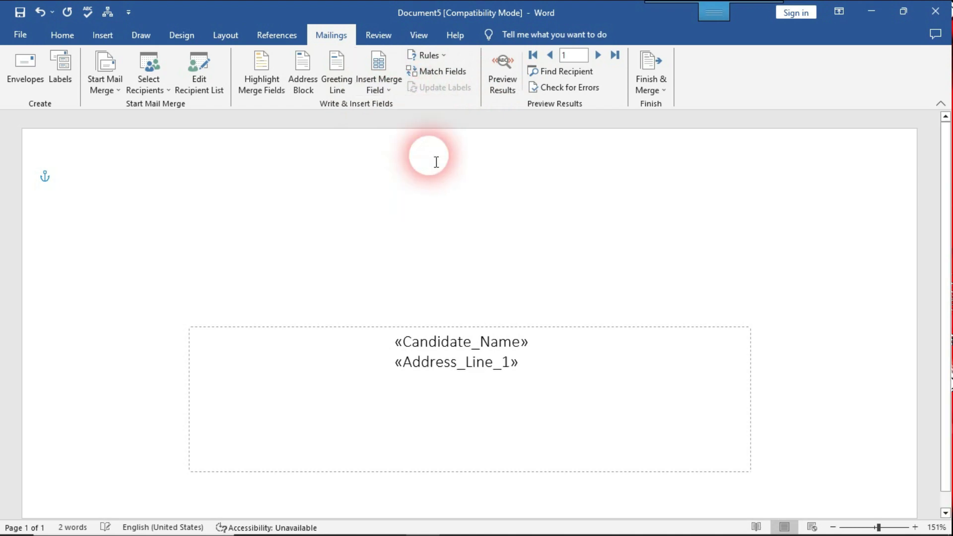
key("Return")
left_click(383, 89)
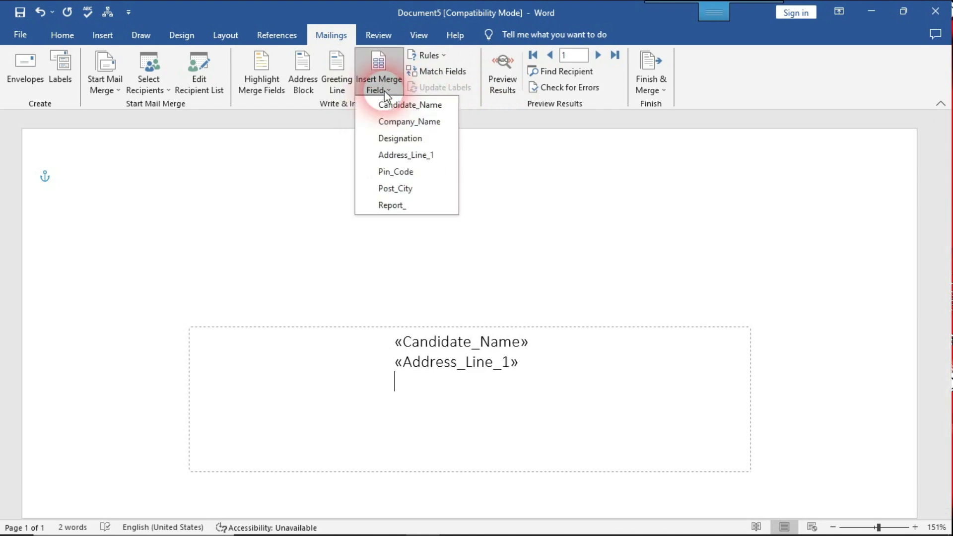
left_click(421, 190)
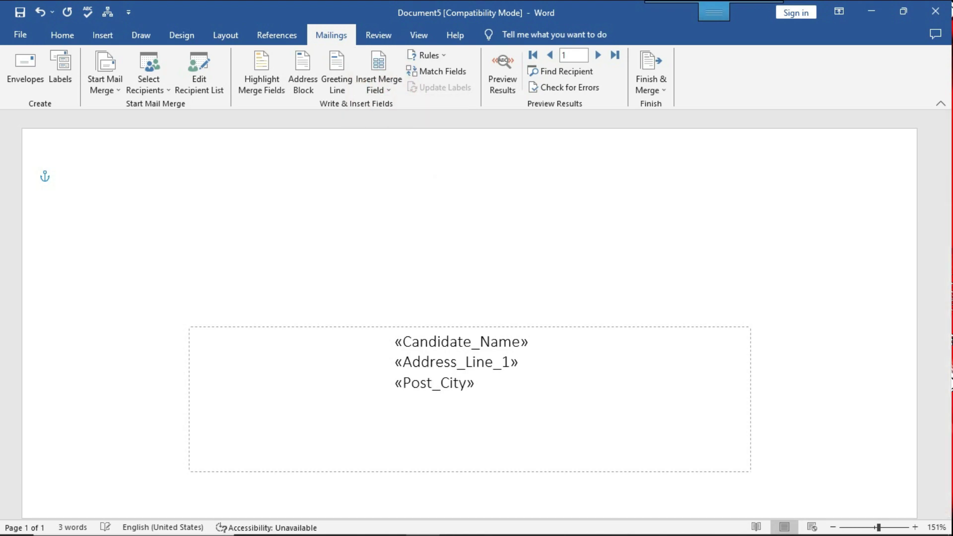
key("Return")
left_click(382, 89)
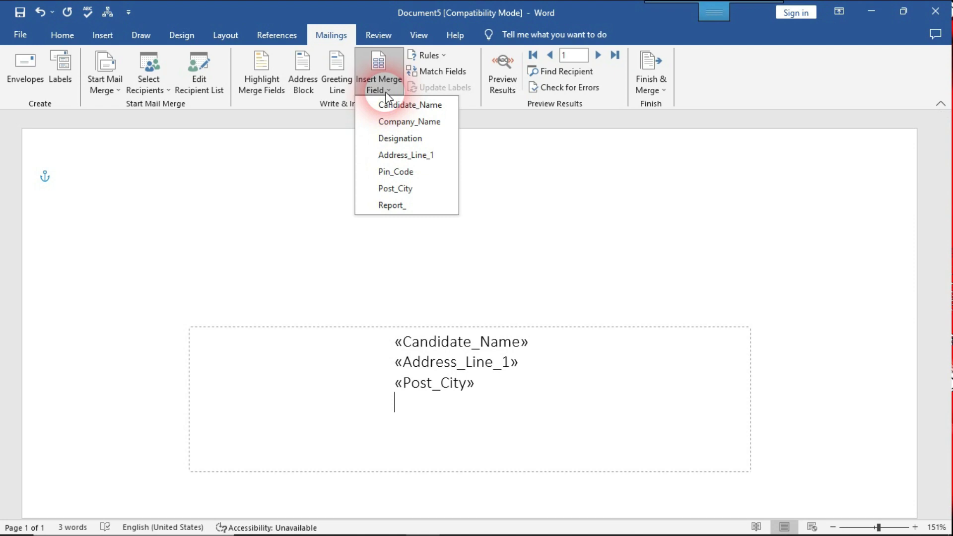
left_click(410, 174)
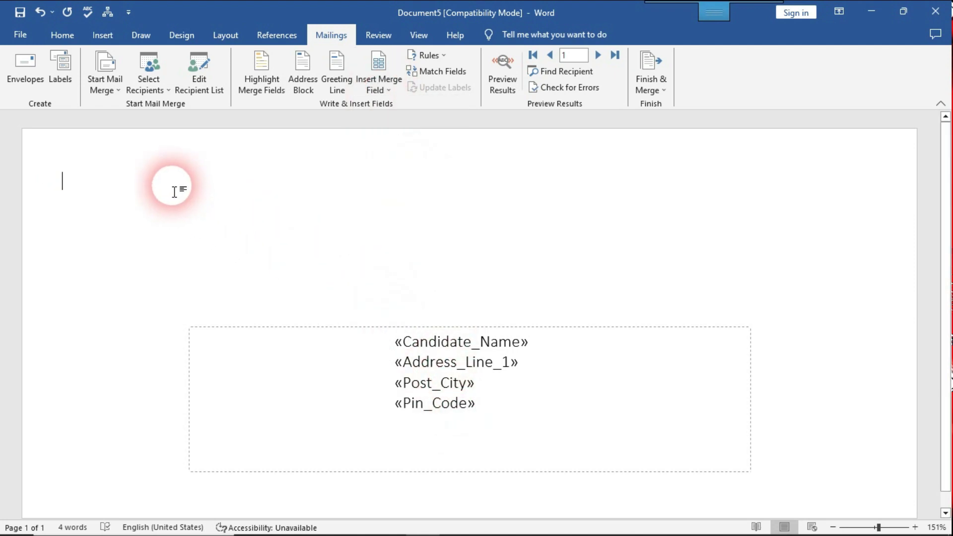
Type the sender's return address at the envelope's top left.
left_click(107, 179)
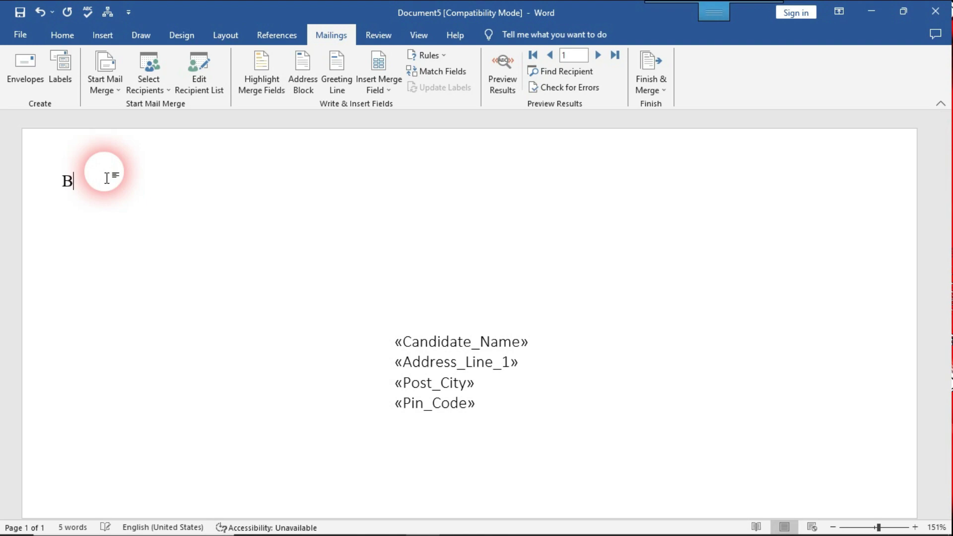
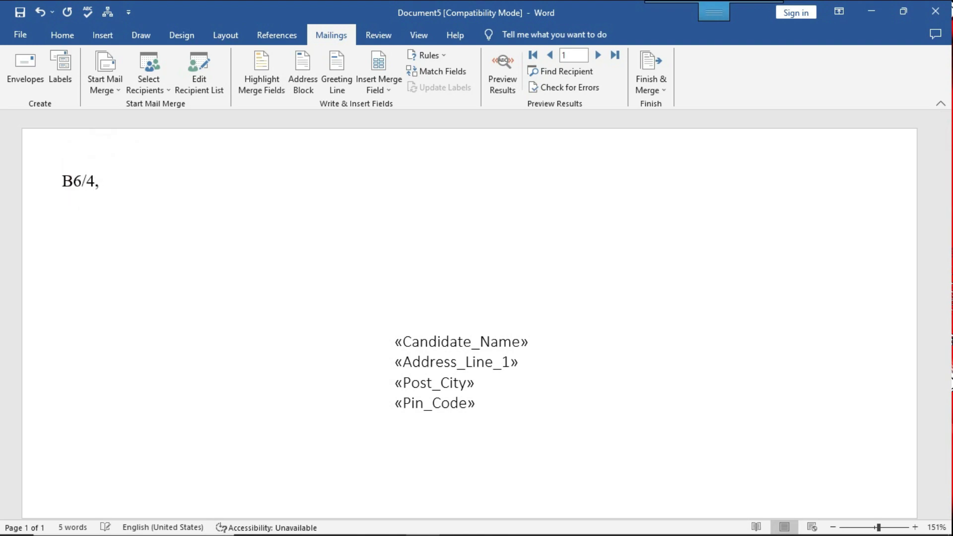
left_click(111, 179)
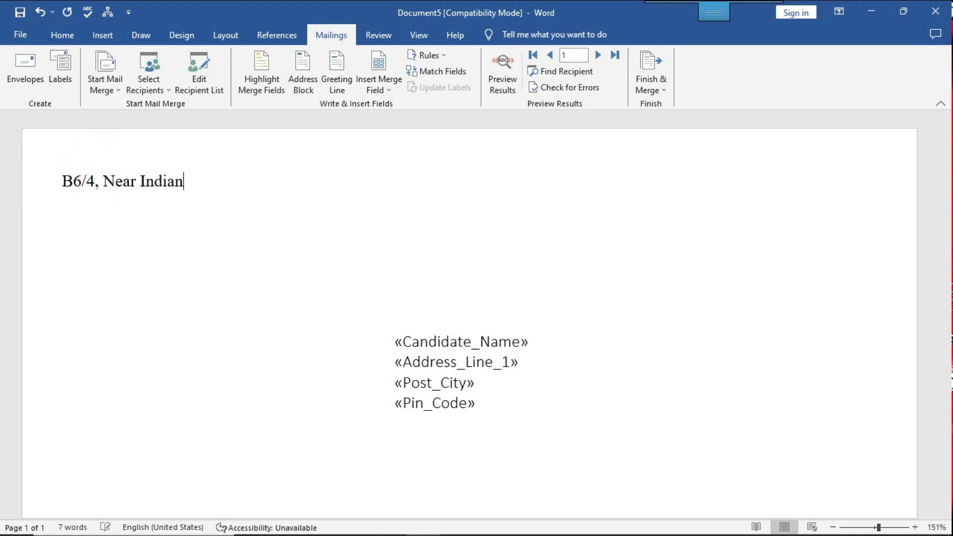
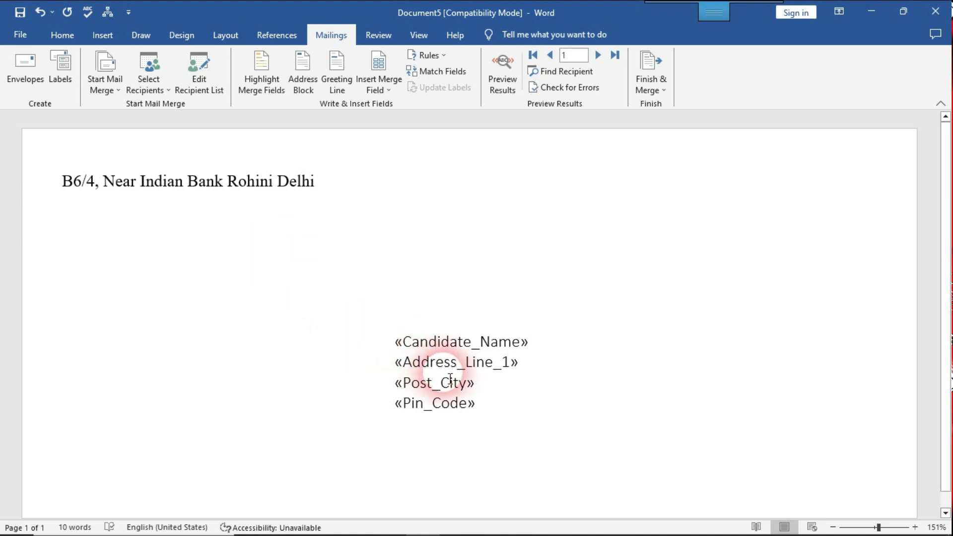
Preview the merged envelope and step through recipients to record 6.
left_click(511, 71)
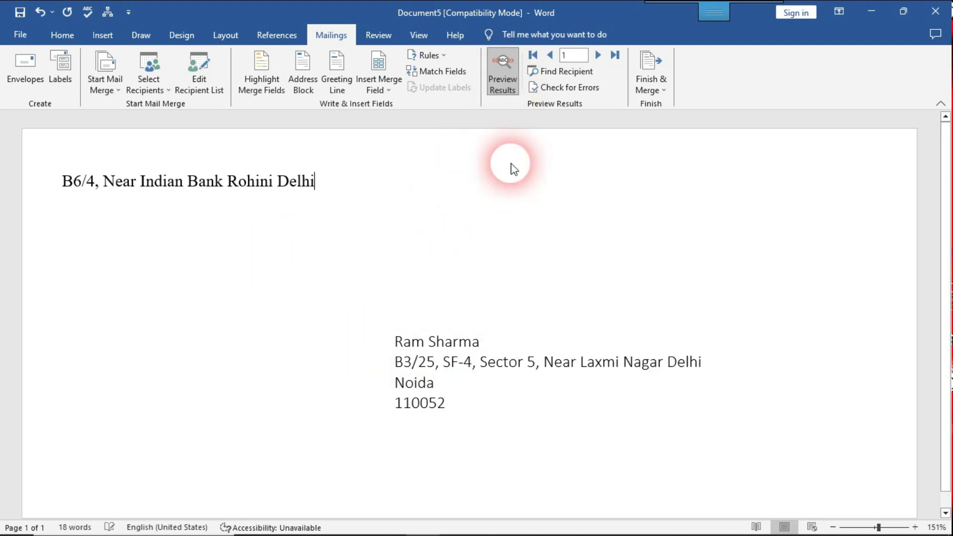
left_click(599, 55)
left_click(600, 53)
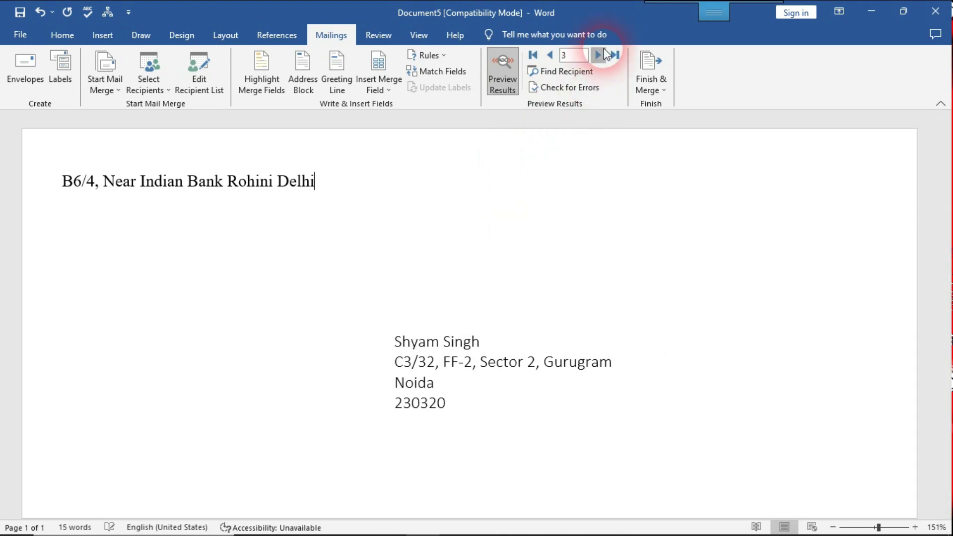
left_click(601, 54)
left_click(601, 53)
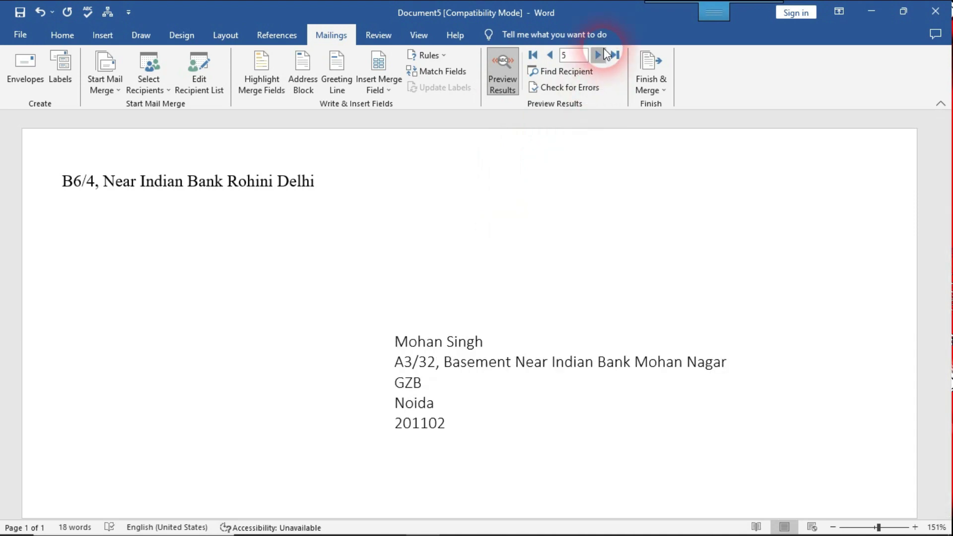
left_click(600, 54)
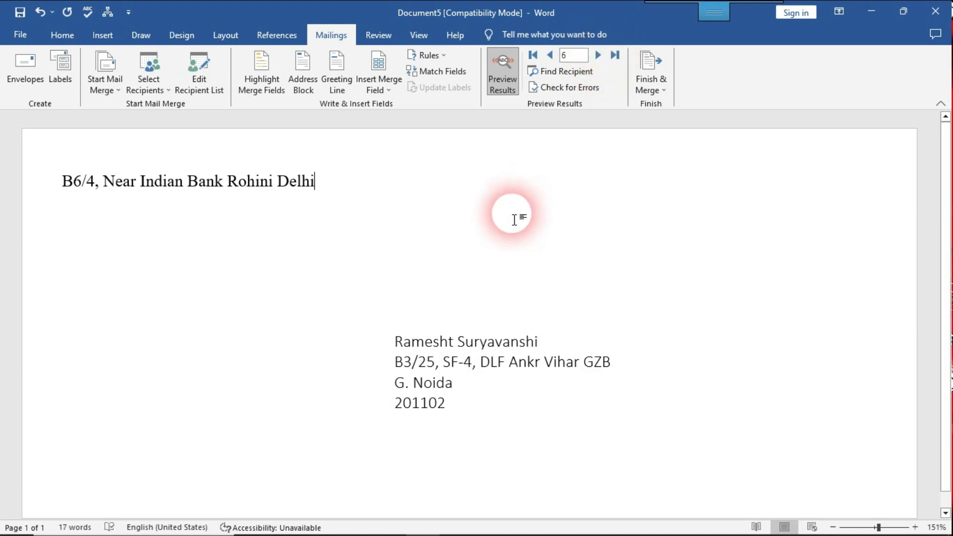
Print all merged envelopes via Microsoft Print to PDF, saving as Envelopes on the Desktop.
left_click(653, 94)
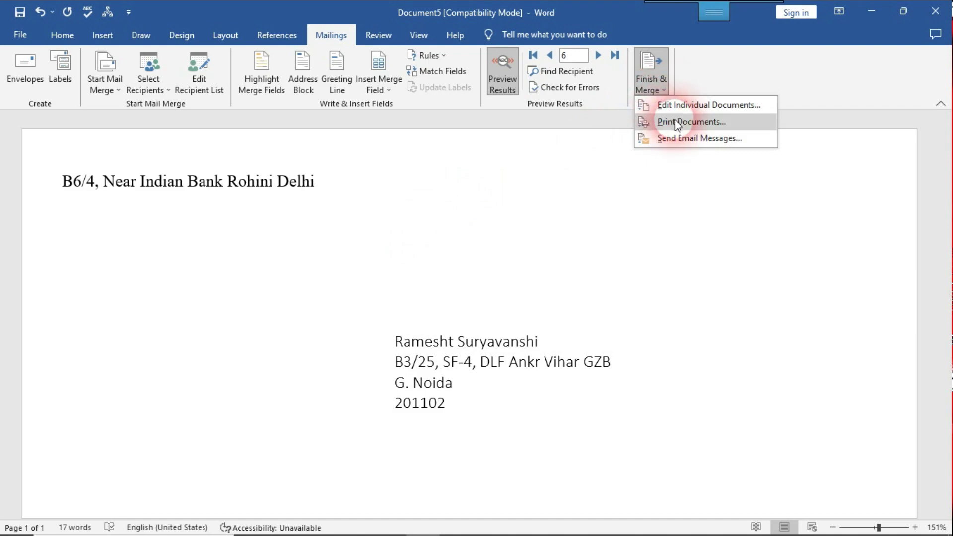
left_click(675, 122)
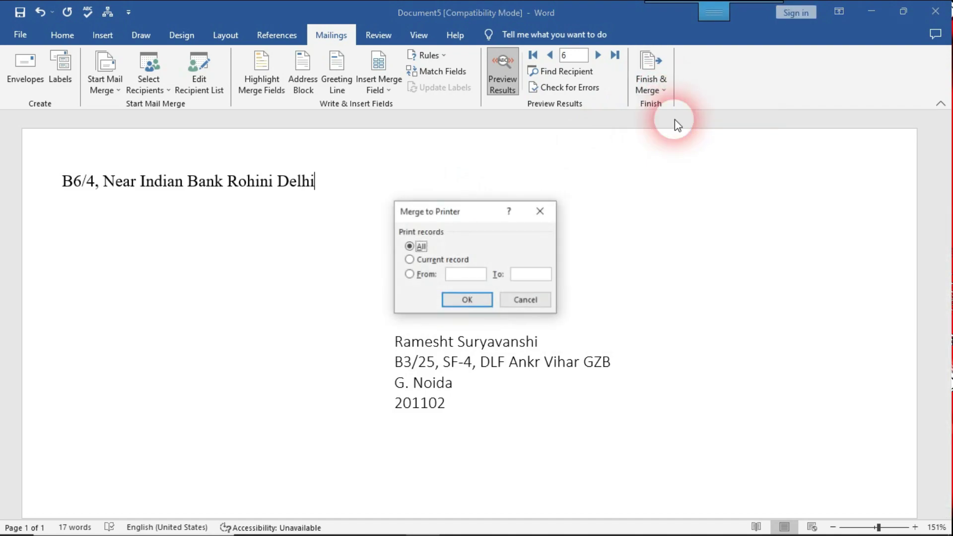
left_click(466, 301)
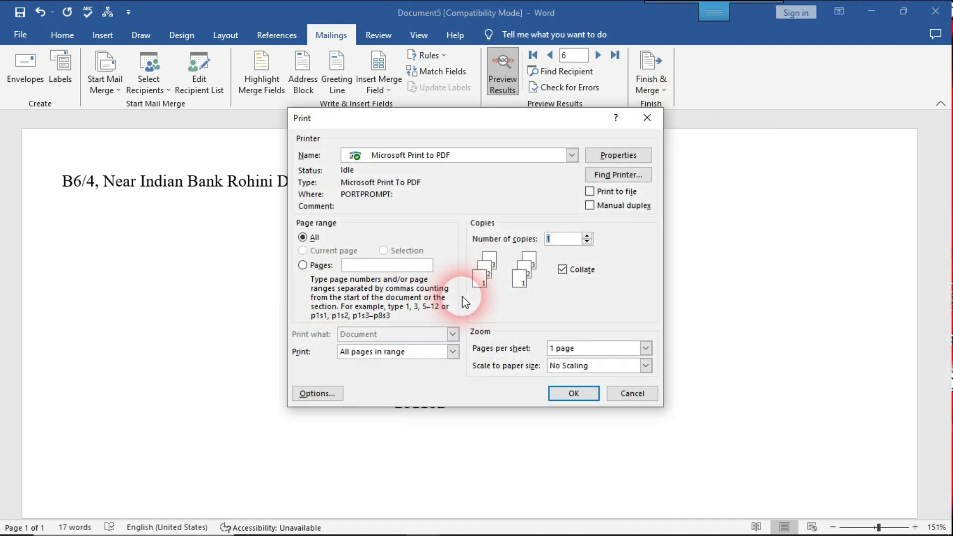
left_click(574, 394)
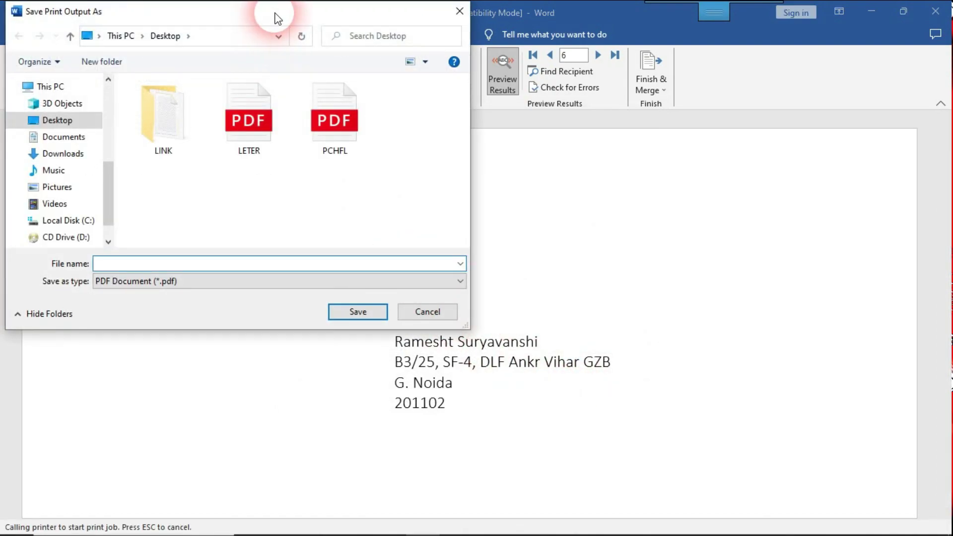
left_click_drag(277, 19, 483, 144)
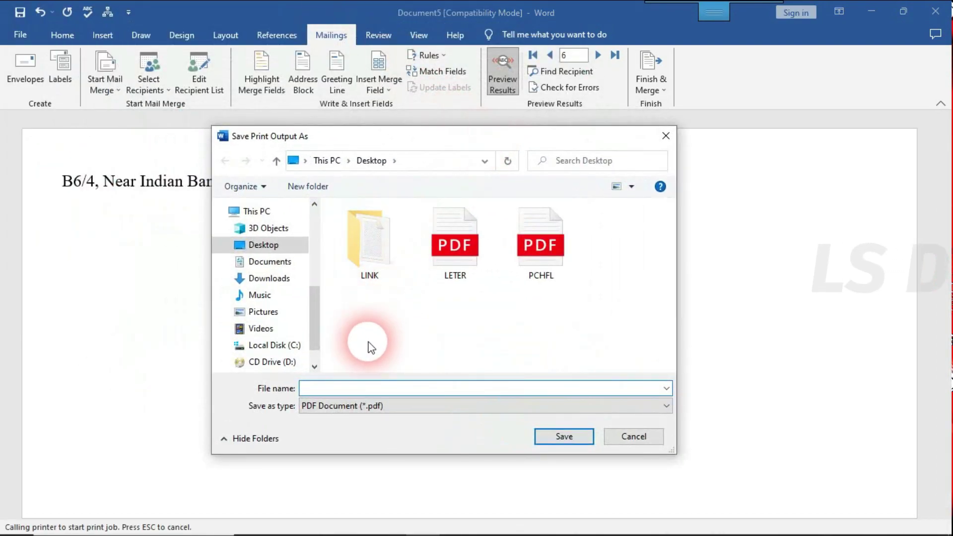
type("E")
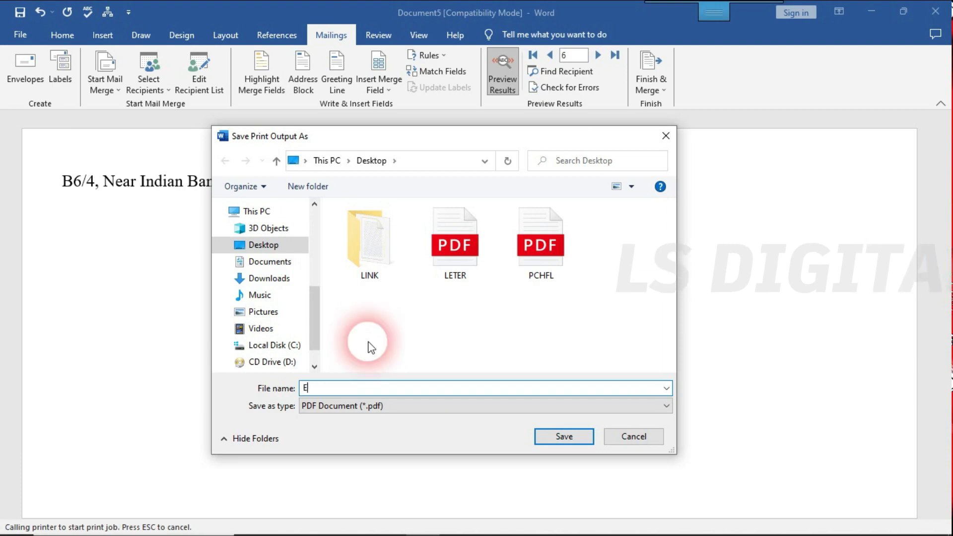
type("n")
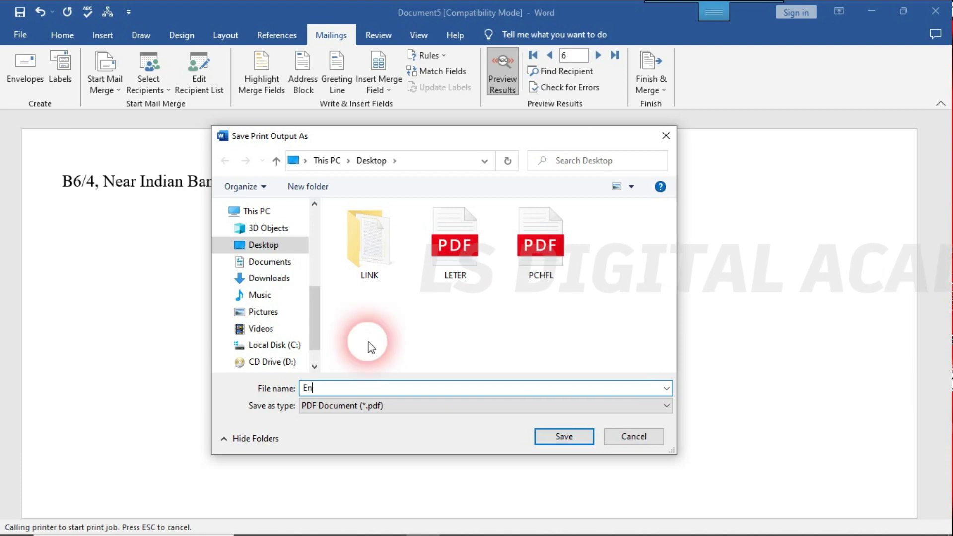
type("ve")
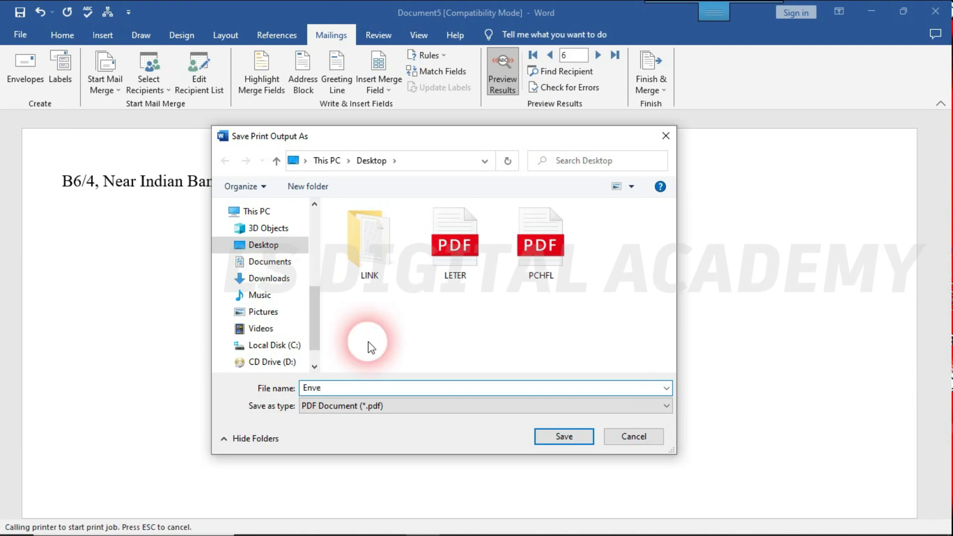
type("lopes")
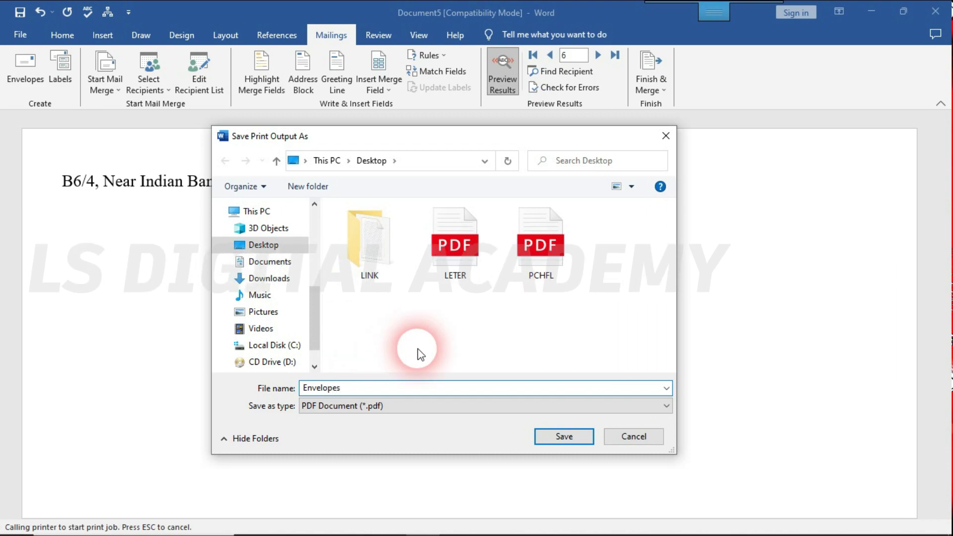
left_click(564, 437)
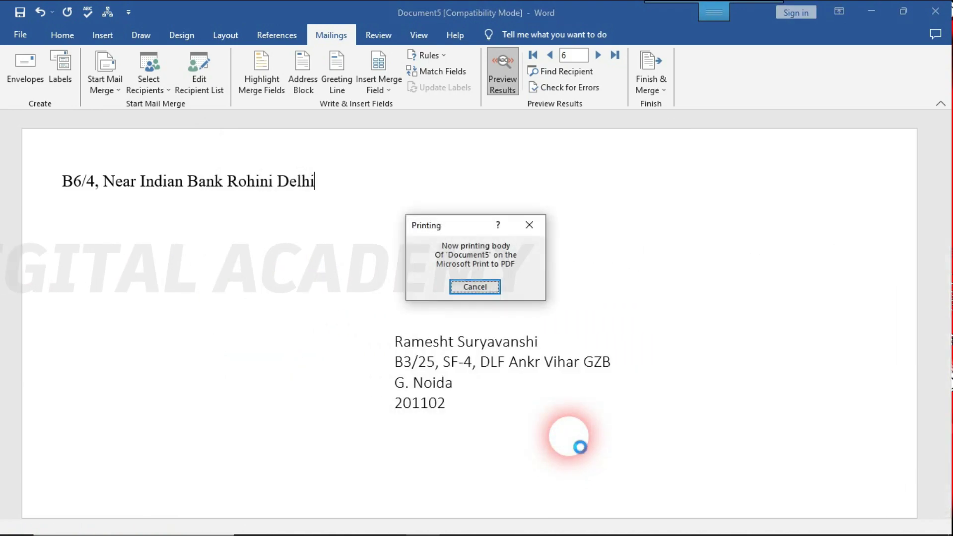
Review the 10-page Envelopes.pdf in Edge, close it, and list Word's mail merge document types.
left_click(872, 7)
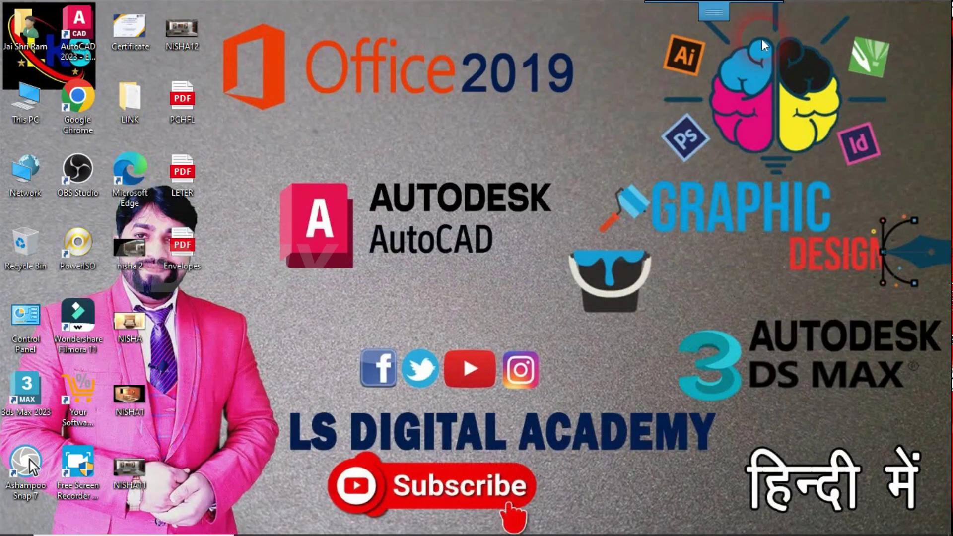
double_click(176, 253)
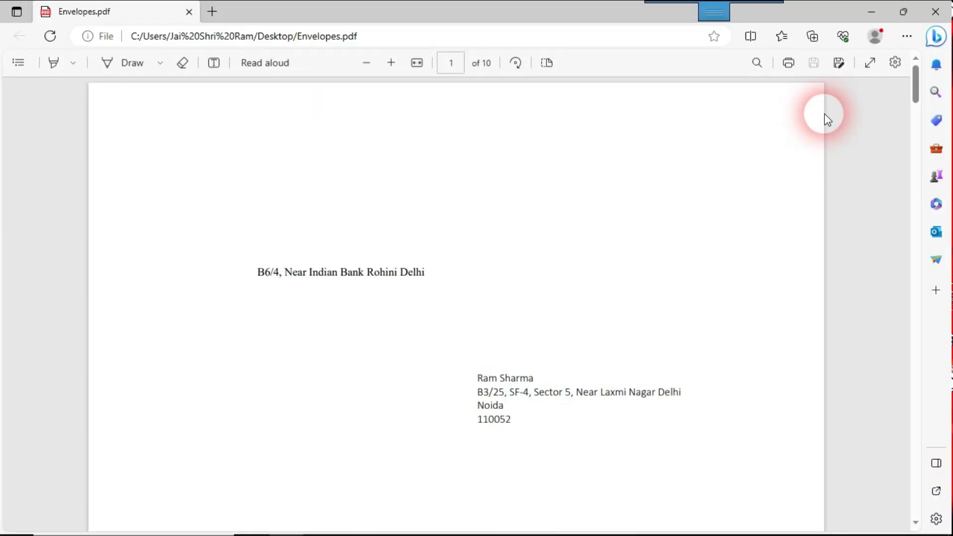
mouse_move(916, 88)
left_mouse_down()
mouse_move(928, 144)
mouse_move(932, 134)
left_mouse_up()
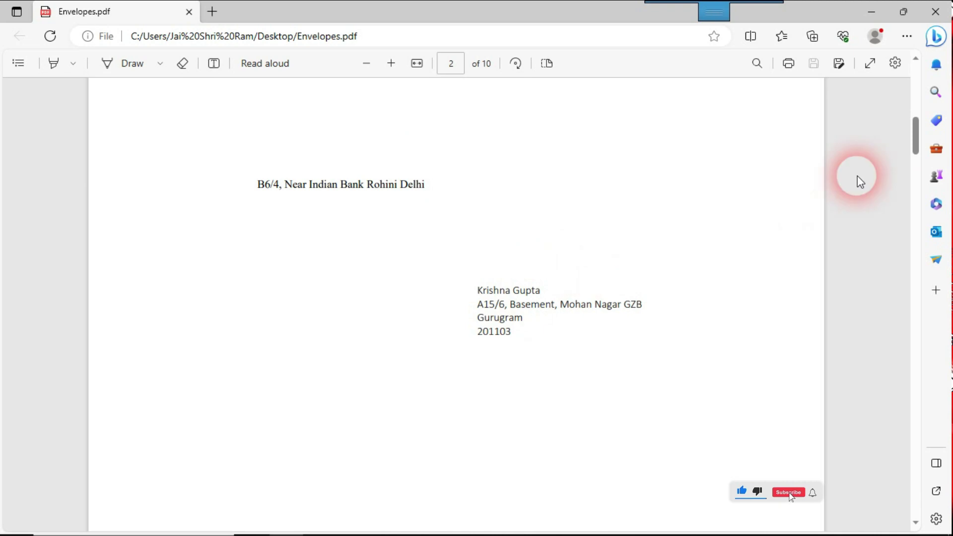
left_click_drag(919, 148, 929, 387)
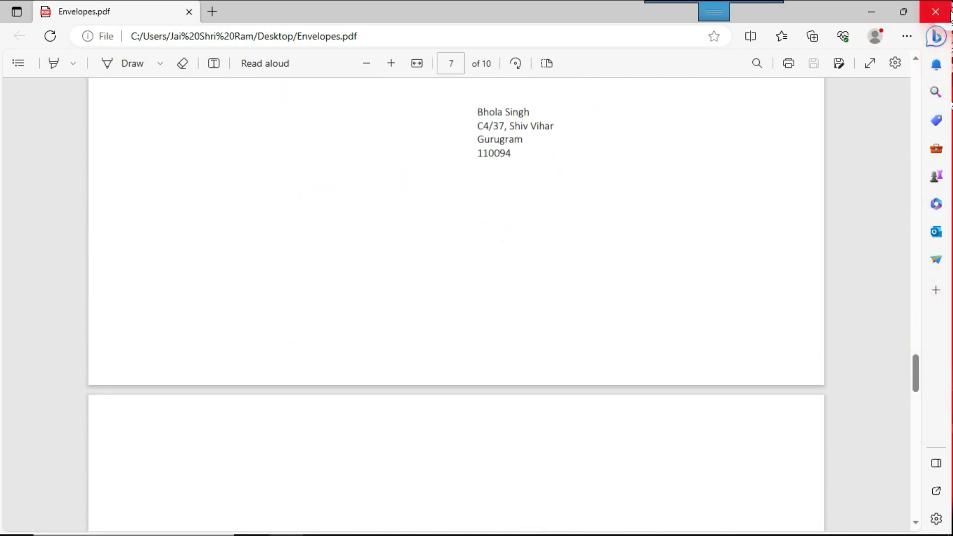
left_click(950, 12)
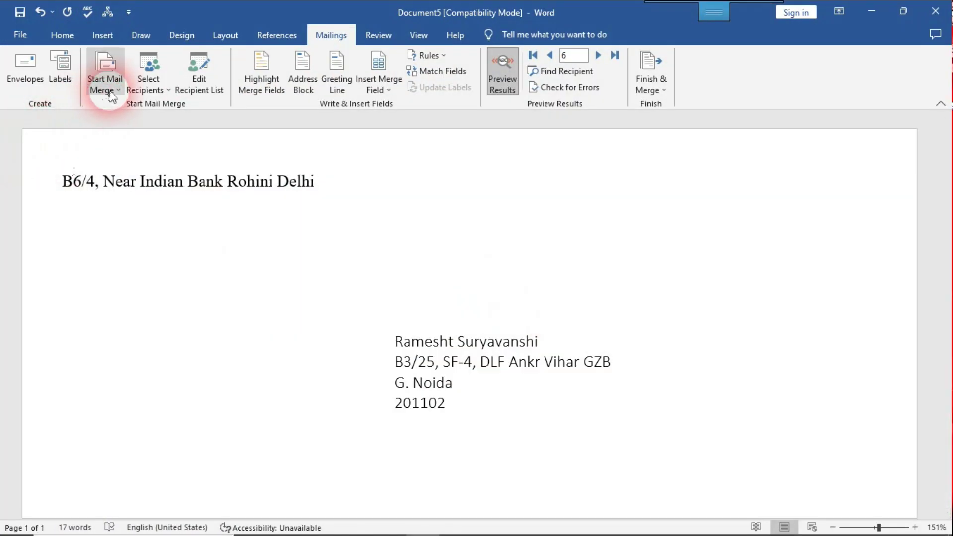
left_click(110, 92)
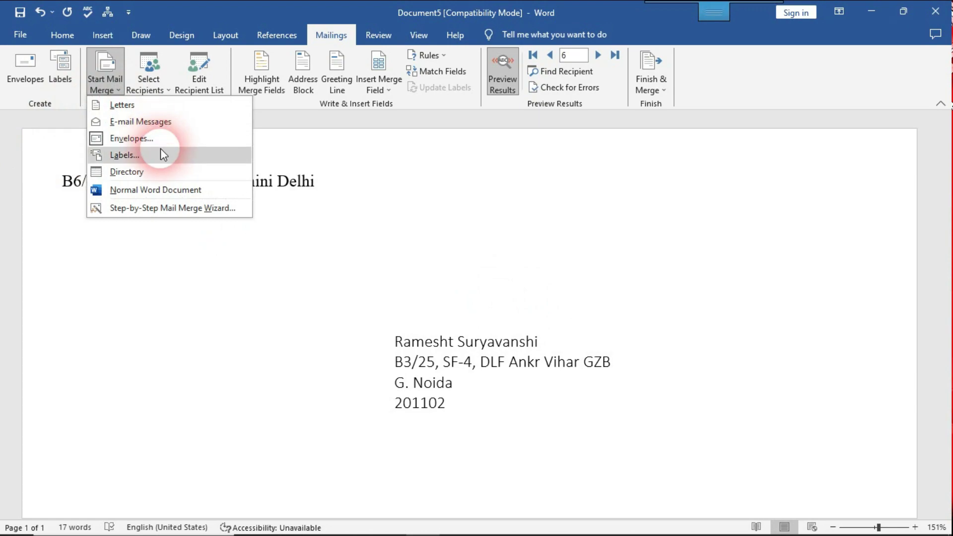
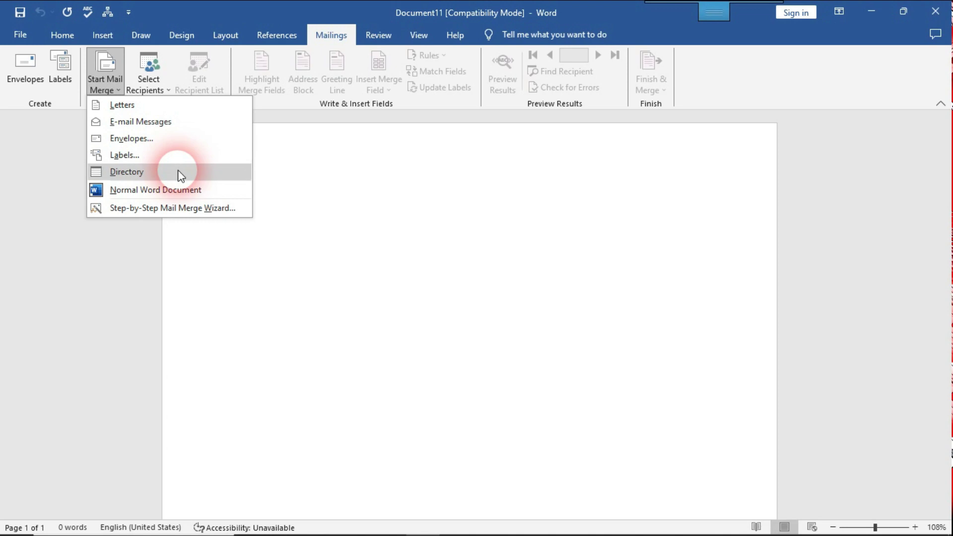
Make the blank document a Directory mail merge and open the Insert Table grid.
left_click(322, 206)
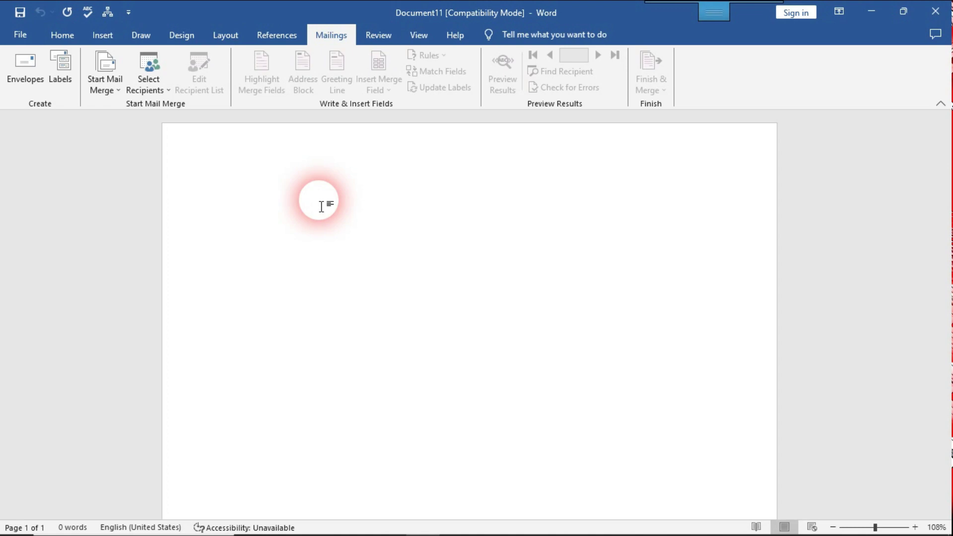
left_click(117, 92)
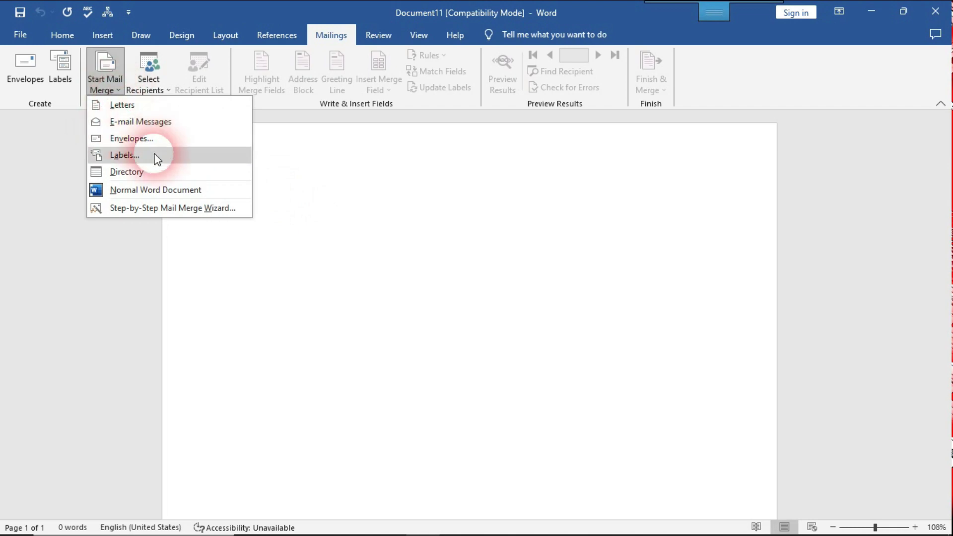
left_click(170, 175)
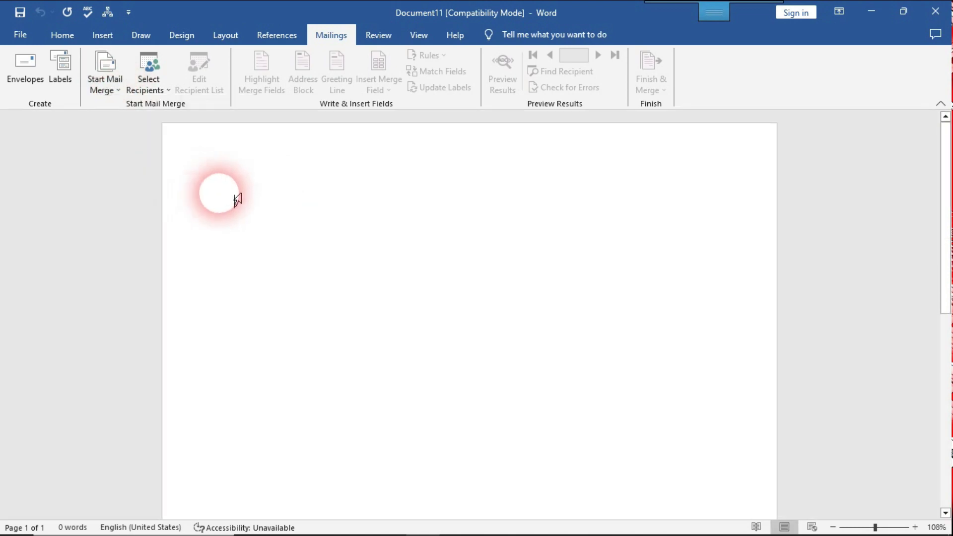
left_click(102, 35)
left_click(103, 93)
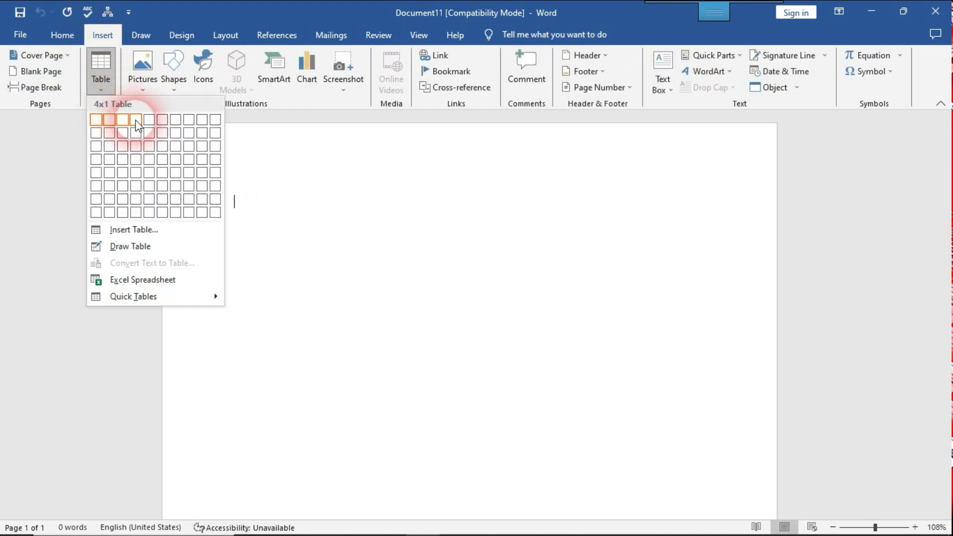
Insert a 7×1 table and attach the Appointment Leter database as the recipient list.
left_click(175, 120)
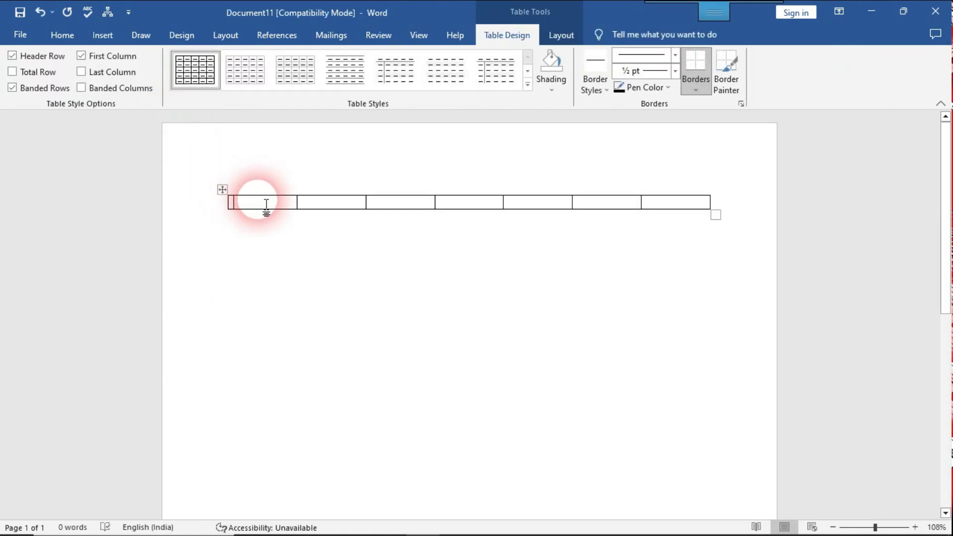
left_click(329, 43)
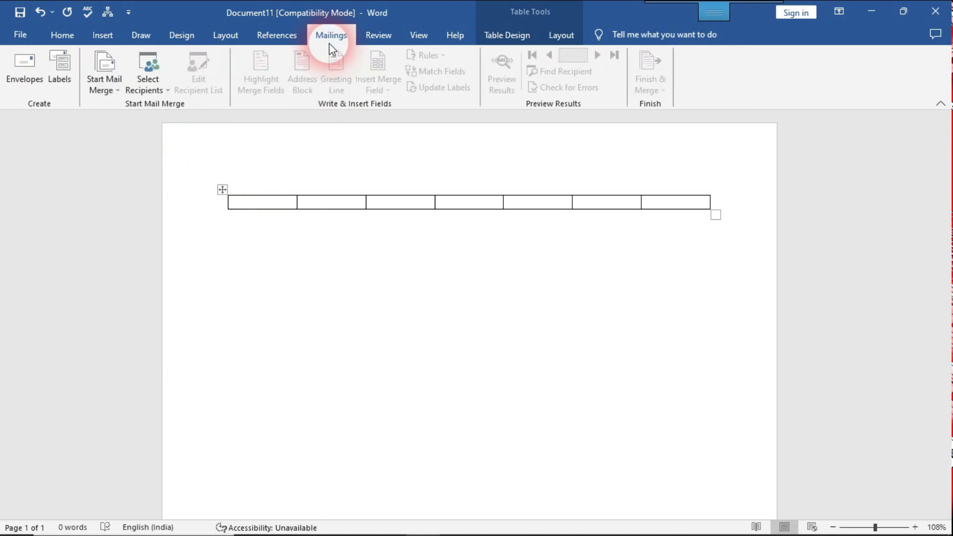
left_click(171, 91)
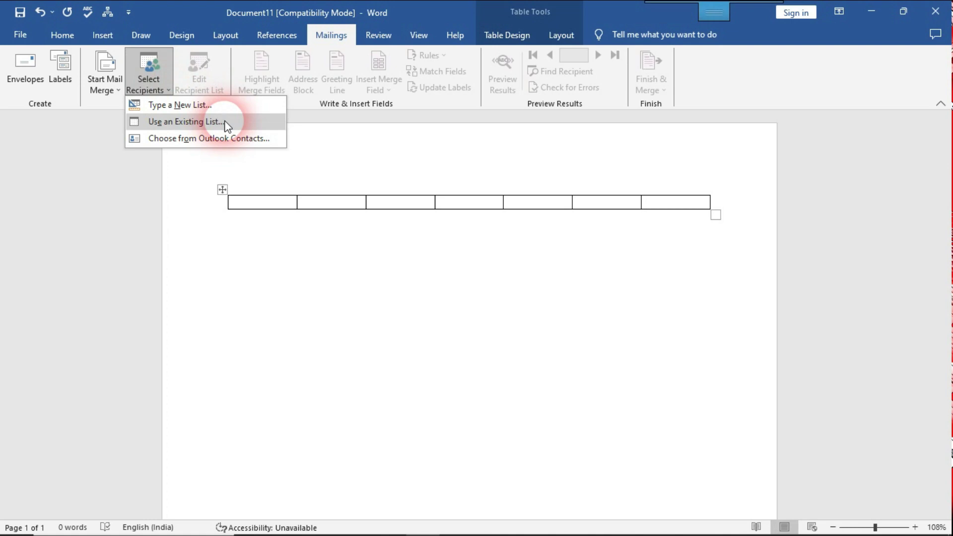
left_click(226, 123)
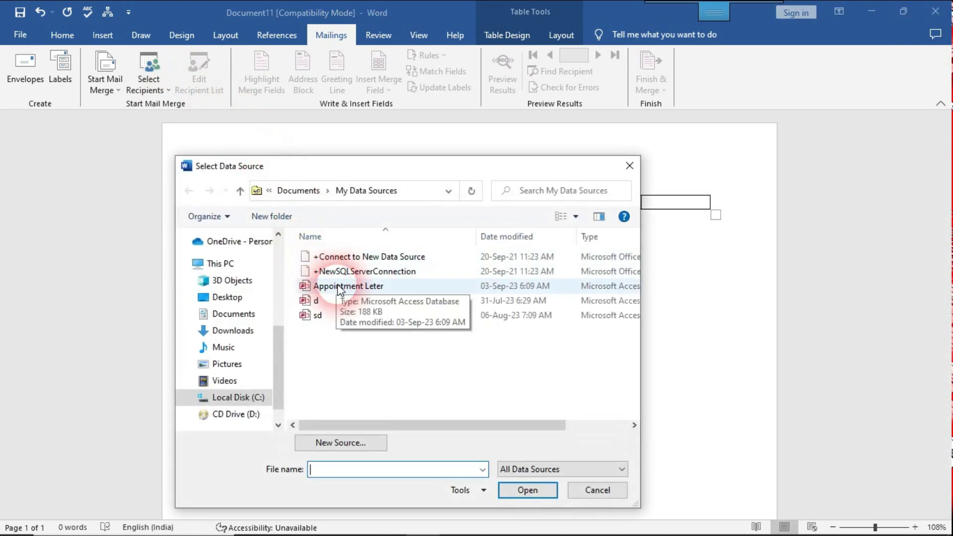
left_click(339, 288)
left_click(509, 489)
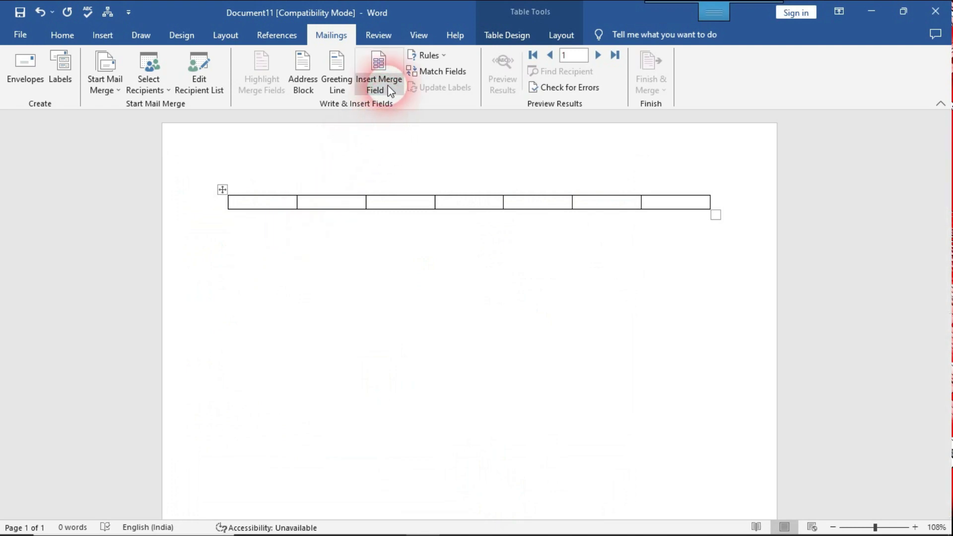
Insert Candidate_Name, Company_Name and Address_Line_1 merge fields into the first three cells.
left_click(390, 91)
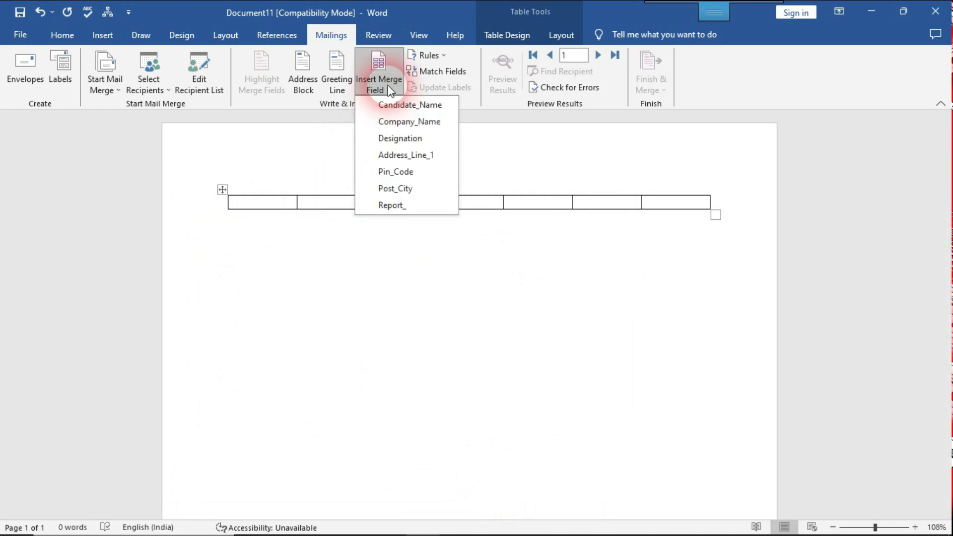
left_click(410, 105)
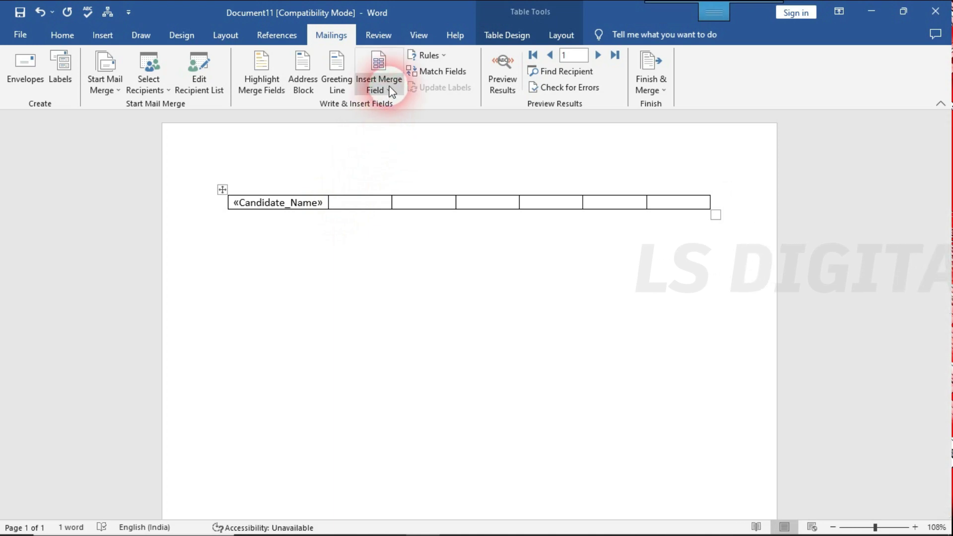
left_click(391, 91)
left_click(397, 127)
left_click(449, 206)
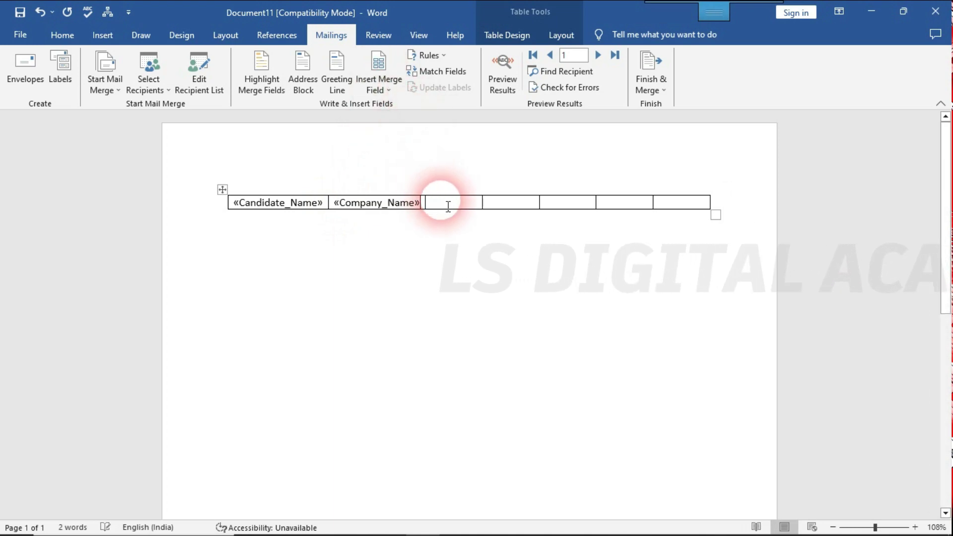
left_click(394, 90)
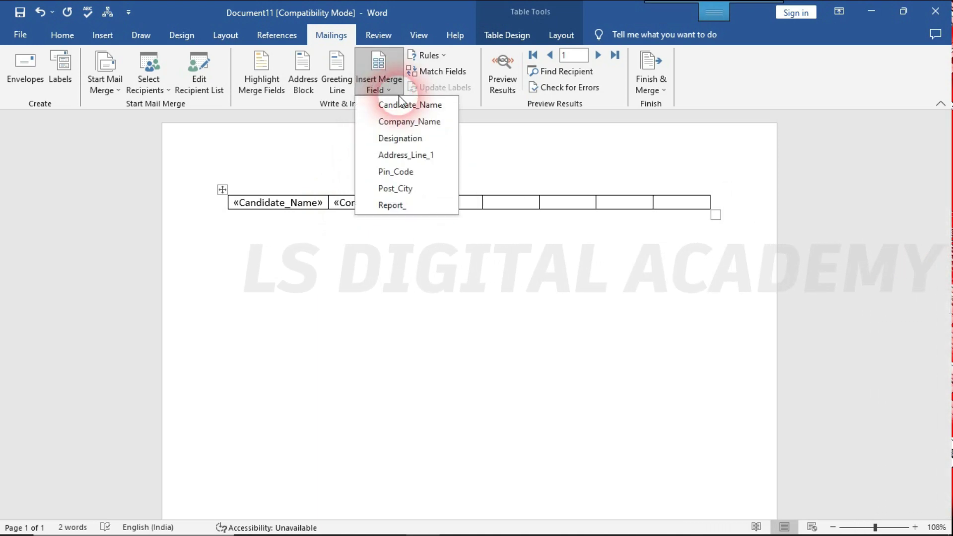
left_click(406, 155)
Insert Pin_Code, Designation, Report_ and Post_City merge fields into the remaining four cells.
left_click(536, 211)
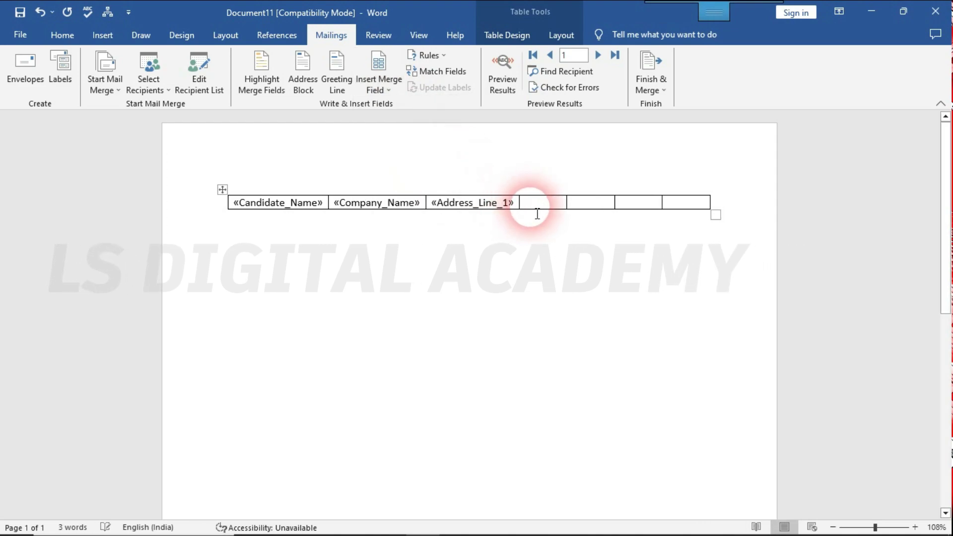
mouse_move(520, 196)
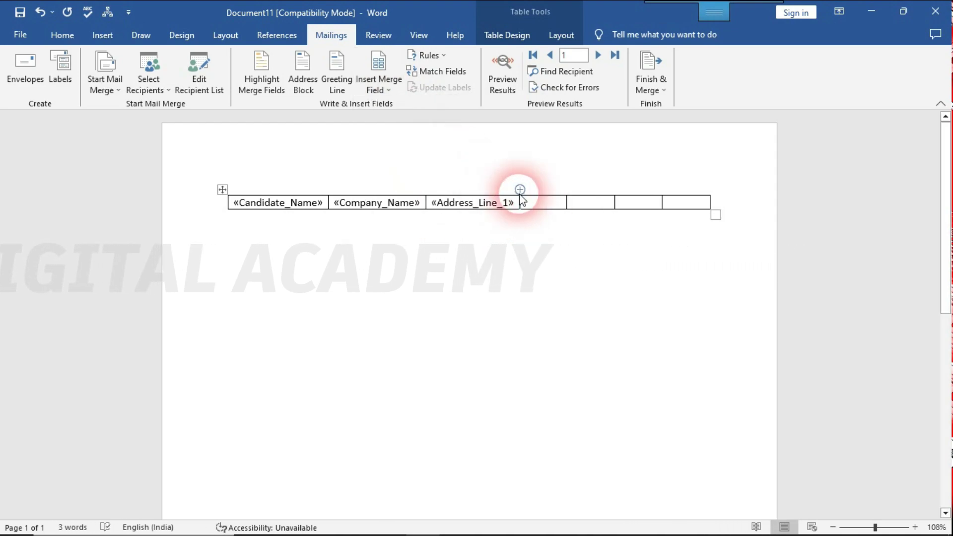
left_click(395, 85)
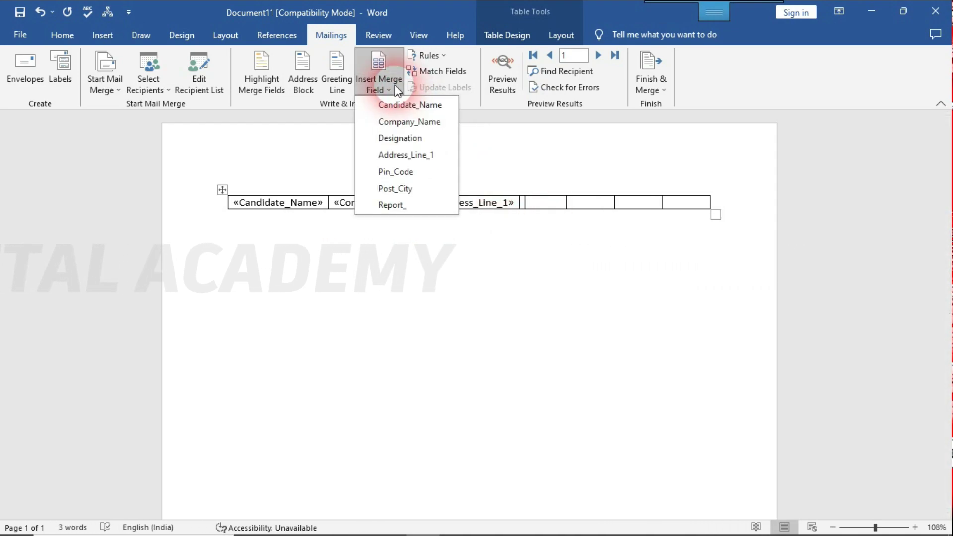
left_click(430, 175)
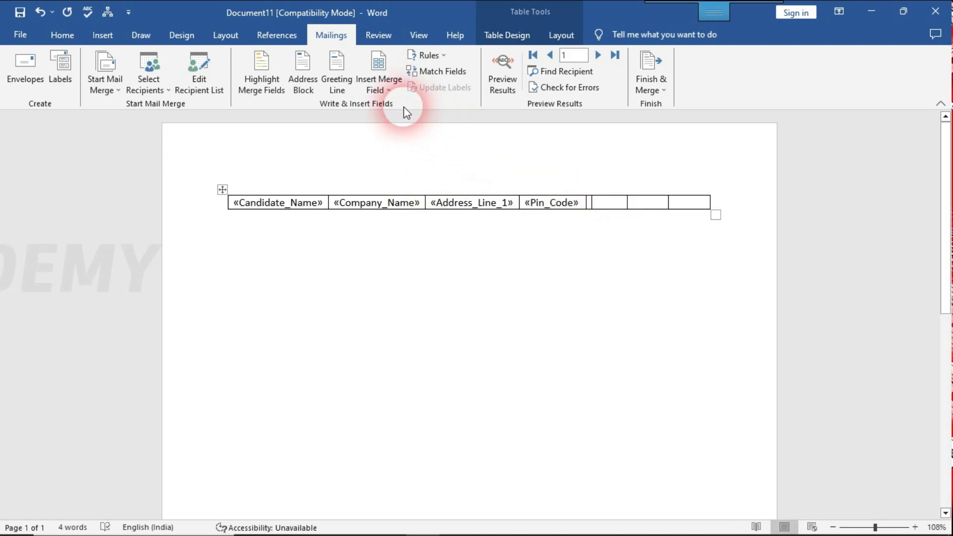
left_click(385, 87)
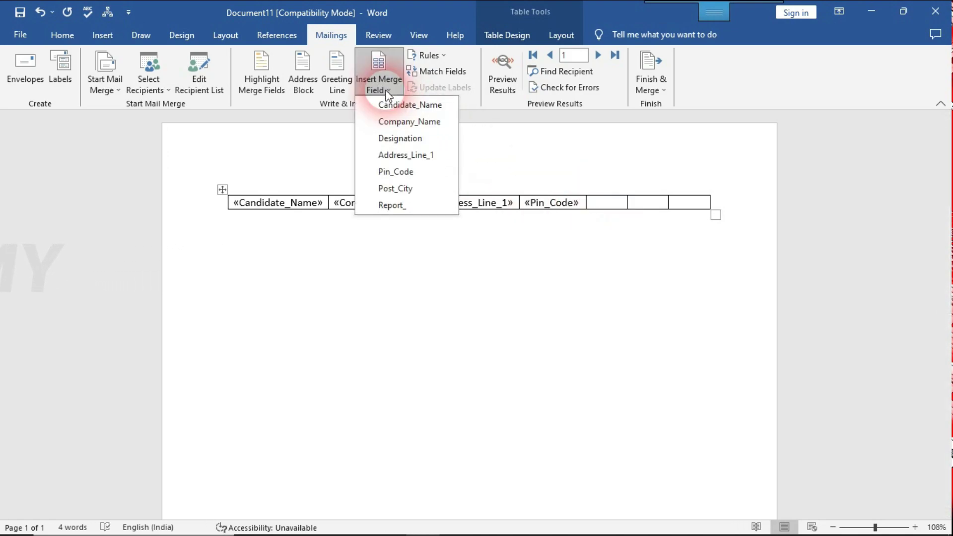
left_click(407, 138)
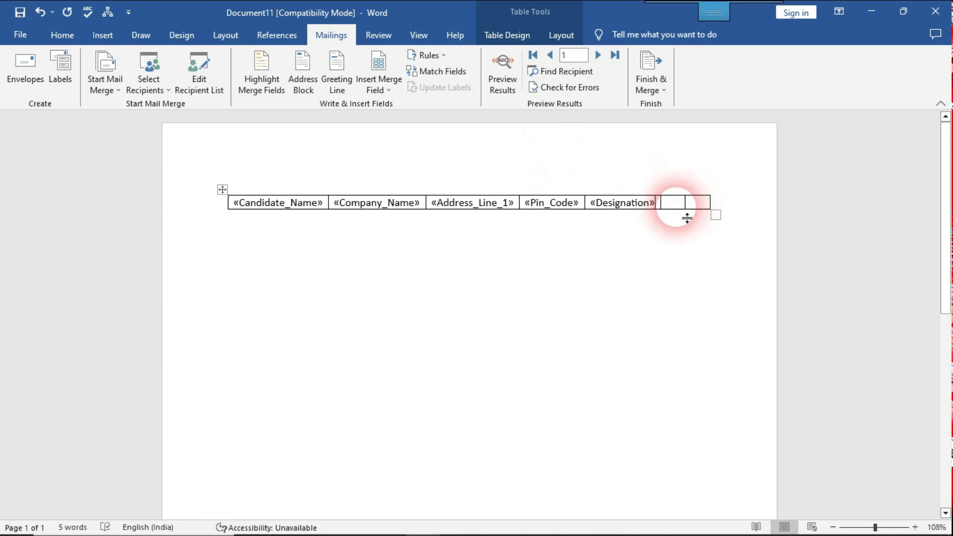
left_click(392, 85)
left_click(426, 199)
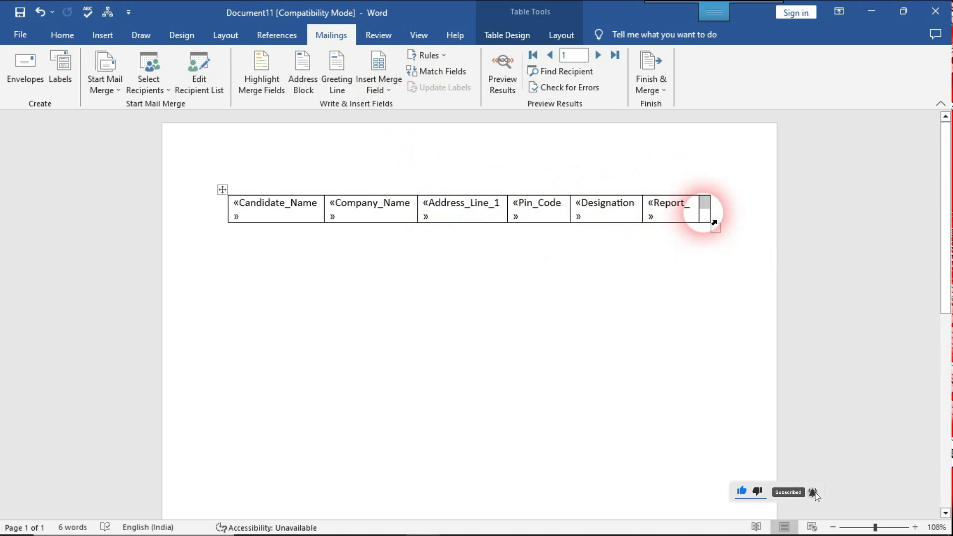
left_click(707, 213)
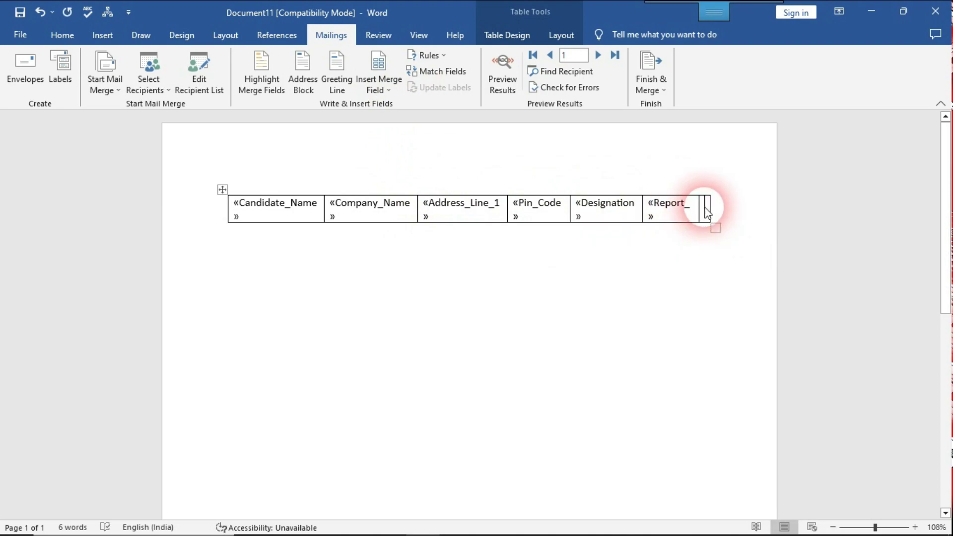
left_click(386, 87)
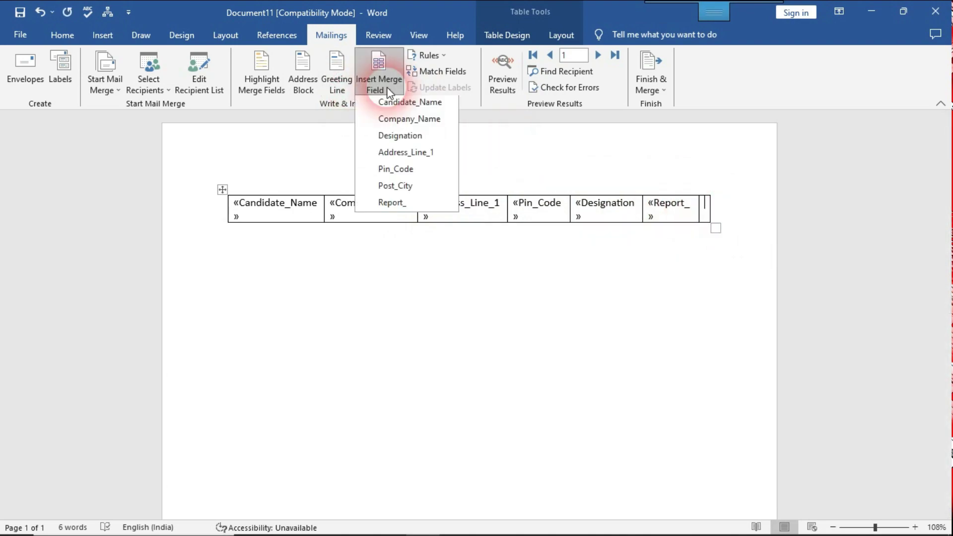
left_click(420, 189)
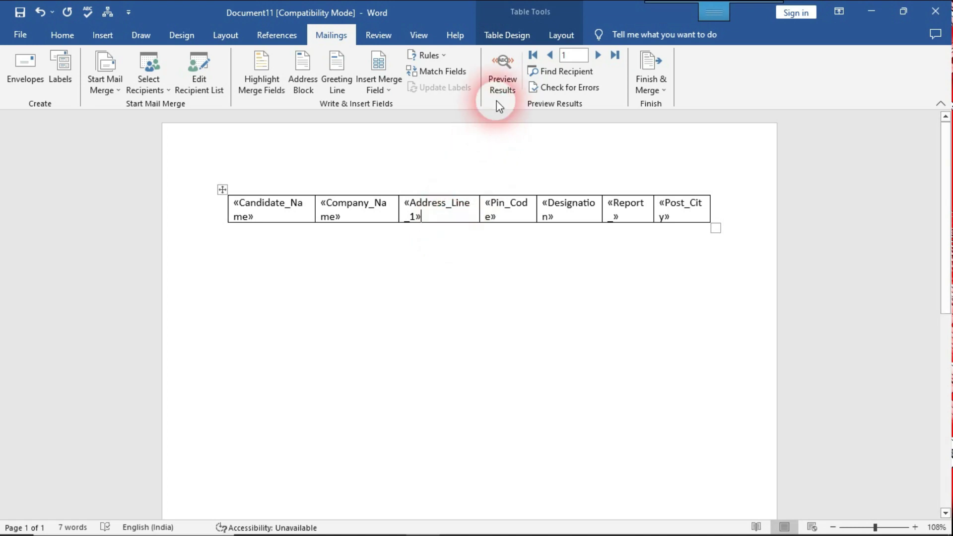
Preview merge results so the table shows the first candidate's data.
left_click(503, 84)
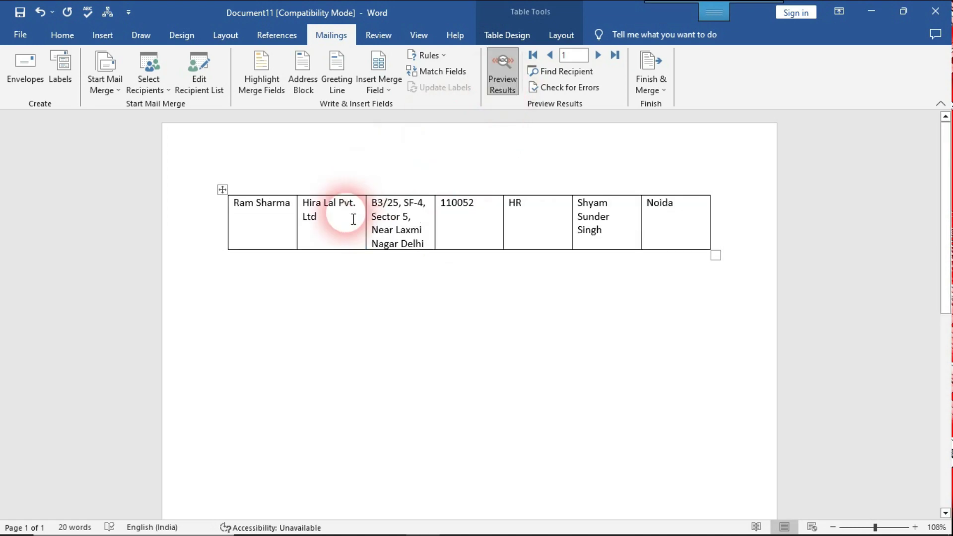
left_click(482, 232)
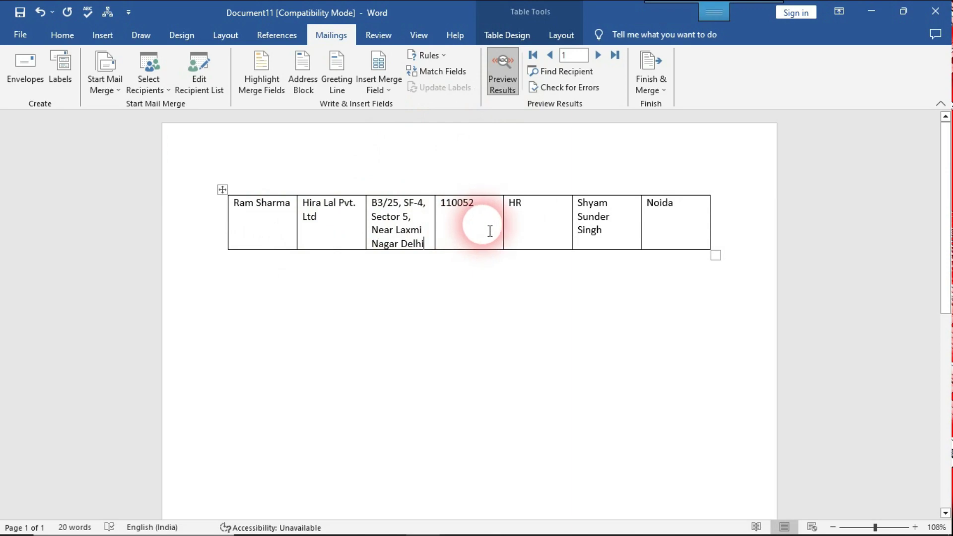
left_click(244, 50)
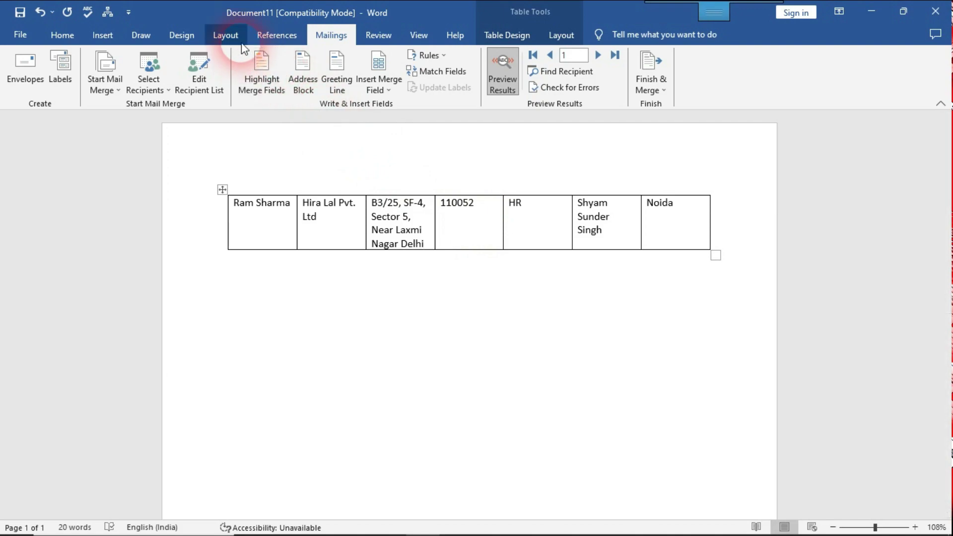
Turn the page to landscape and widen the table across the page.
left_click(241, 42)
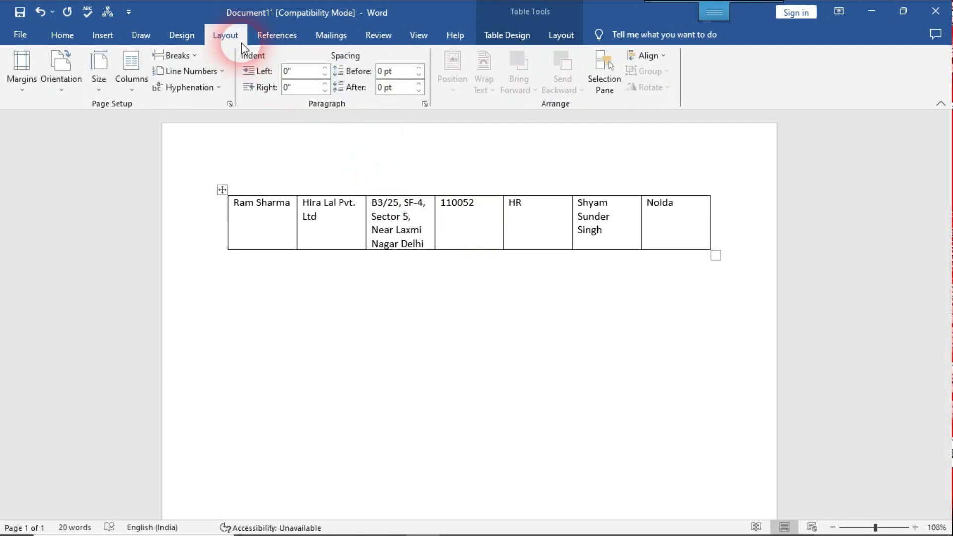
left_click(76, 88)
left_click(106, 144)
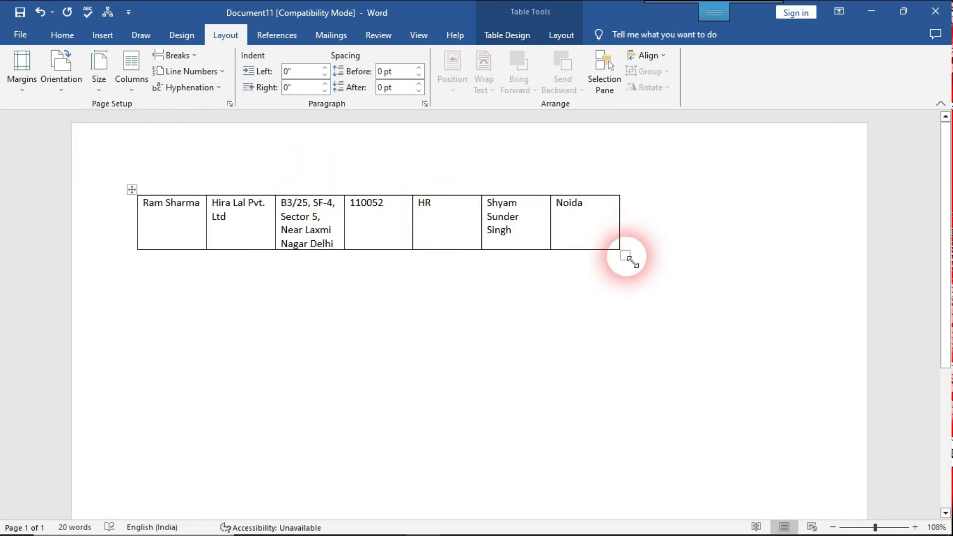
left_click_drag(627, 257, 821, 252)
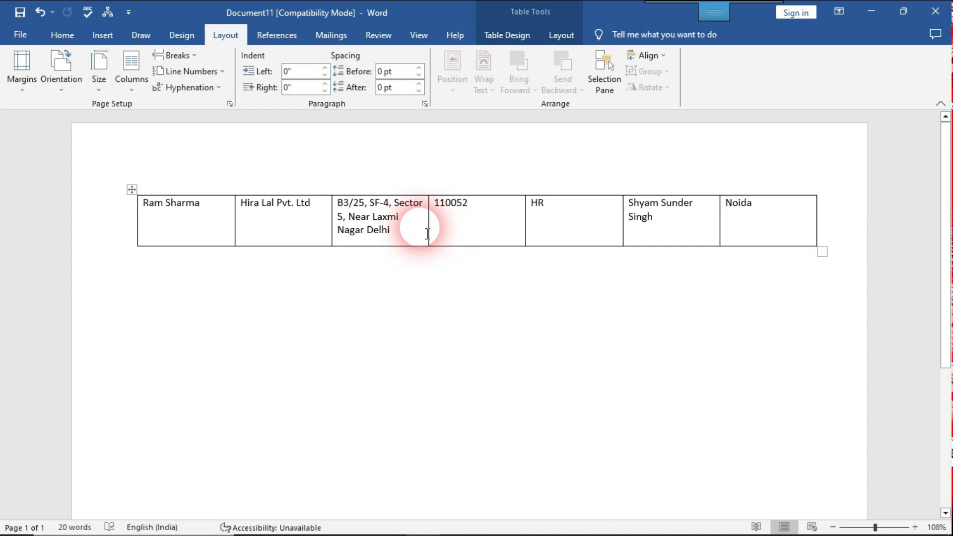
Finish the merge by editing individual documents with all records, creating Directory3.
left_click(331, 35)
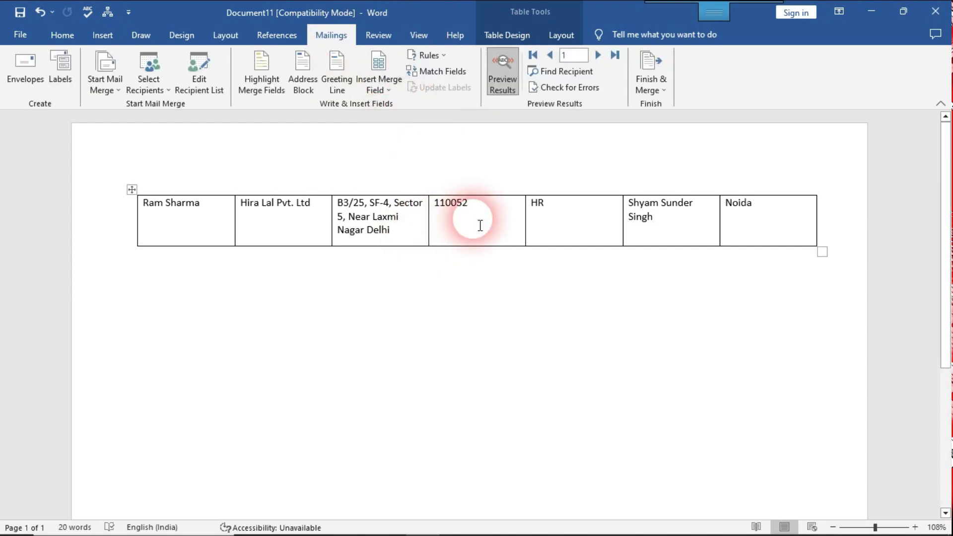
left_click(650, 84)
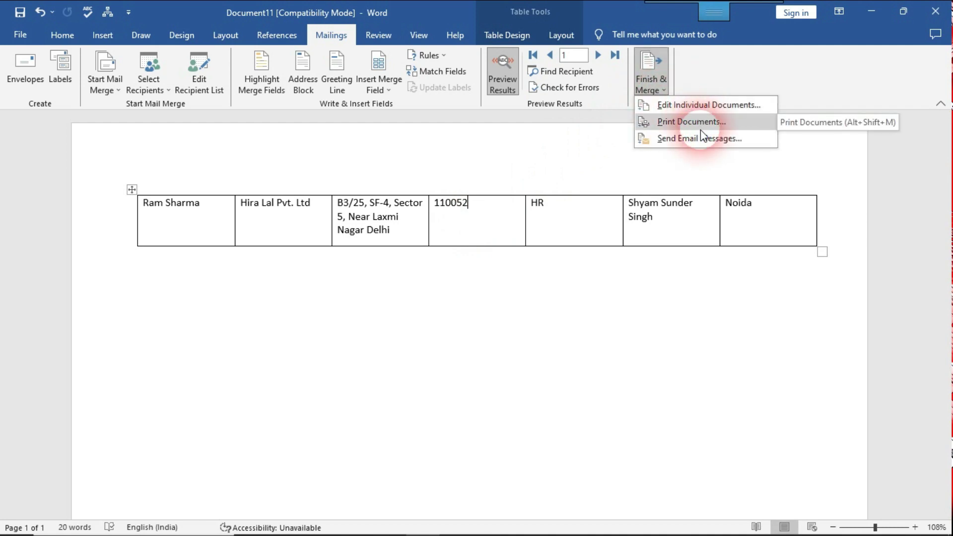
left_click(728, 107)
left_click(467, 300)
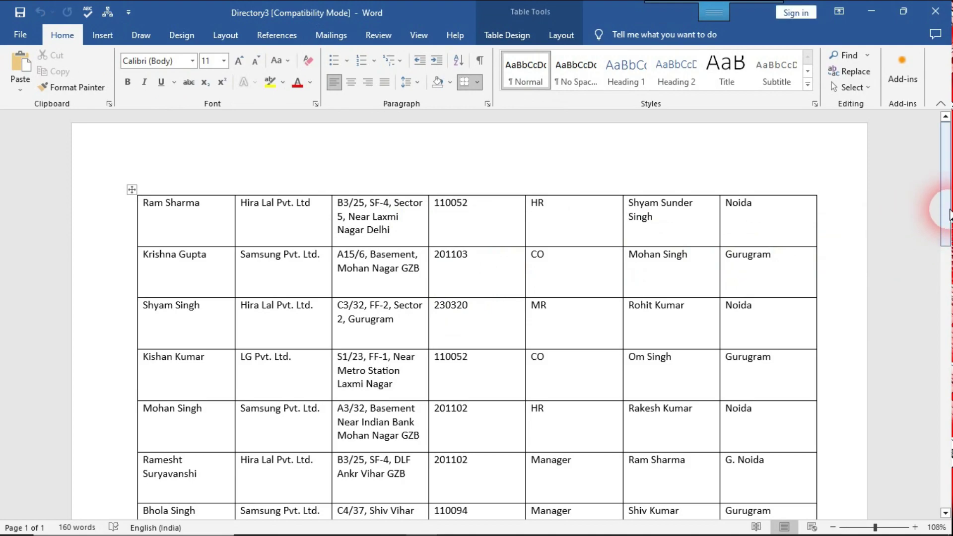
Insert an empty row above the first candidate's row.
mouse_move(947, 214)
left_mouse_down()
mouse_move(947, 293)
mouse_move(947, 144)
mouse_move(947, 323)
mouse_move(947, 144)
left_mouse_up()
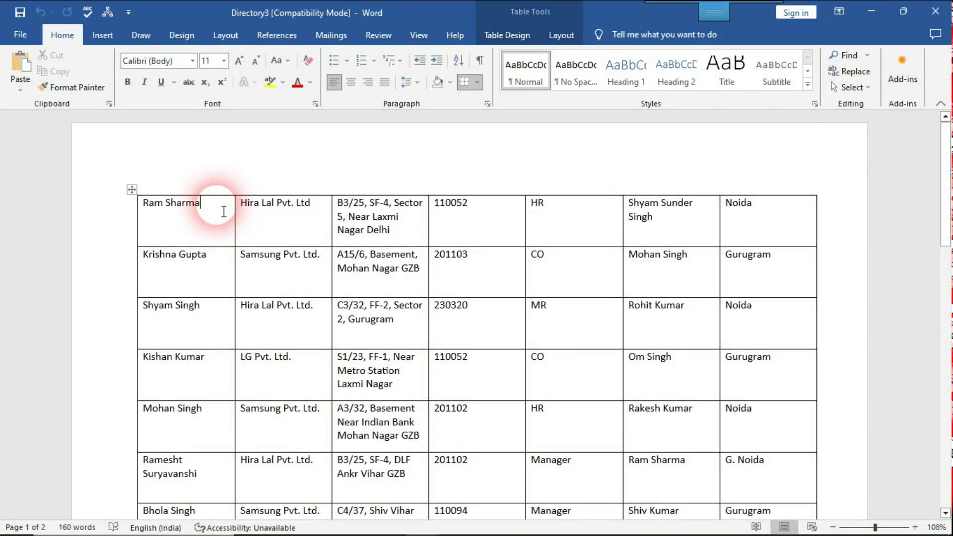
left_click(559, 32)
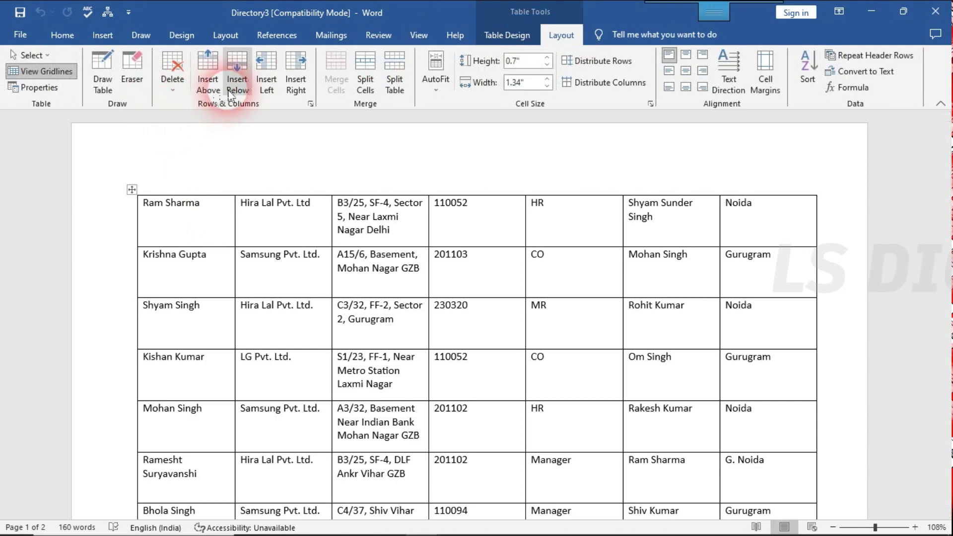
left_click(208, 88)
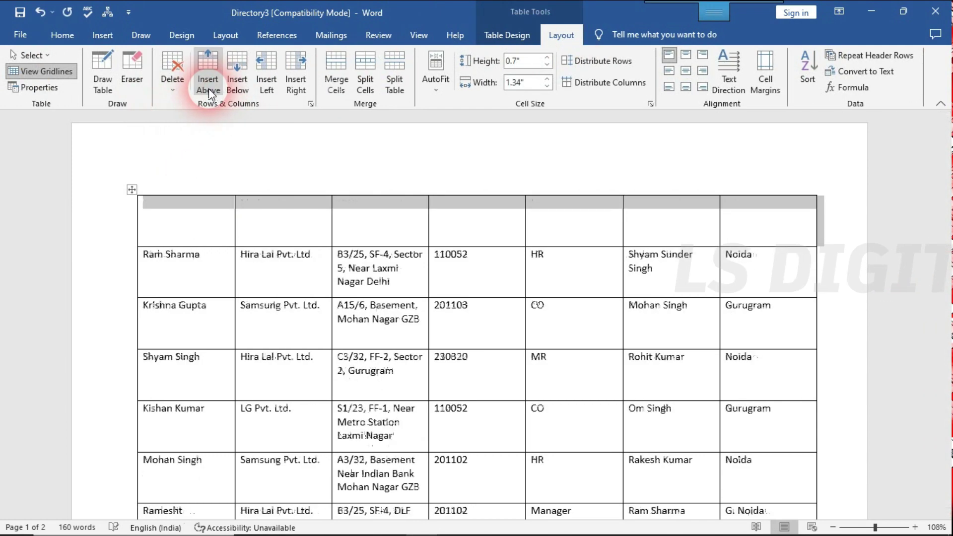
left_click(178, 228)
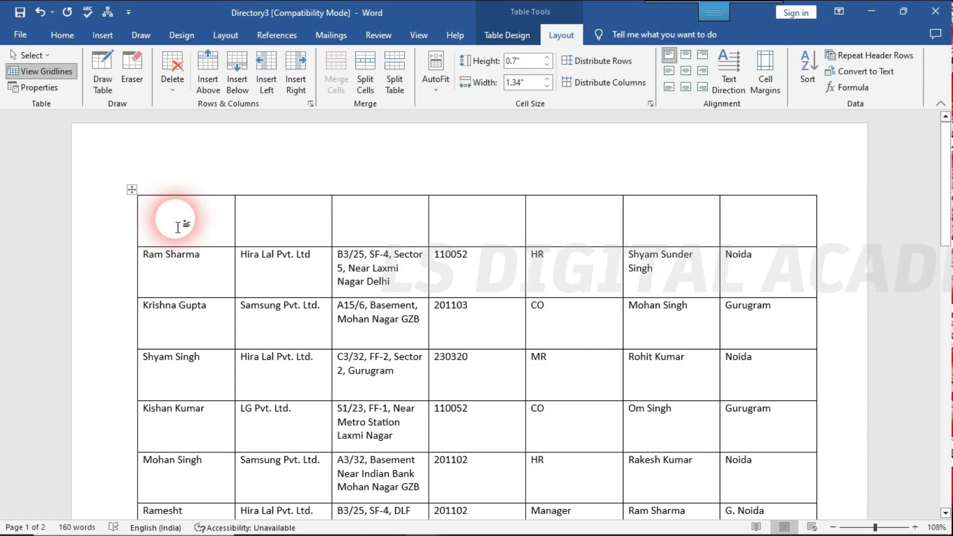
Begin entering the header titles, starting with 'C. Name' in the first cell.
left_click(63, 35)
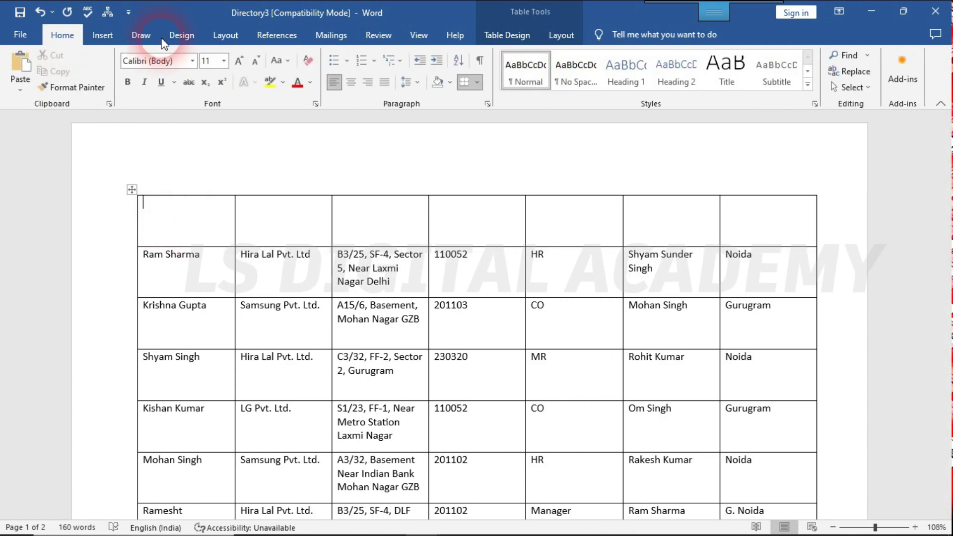
left_click(331, 34)
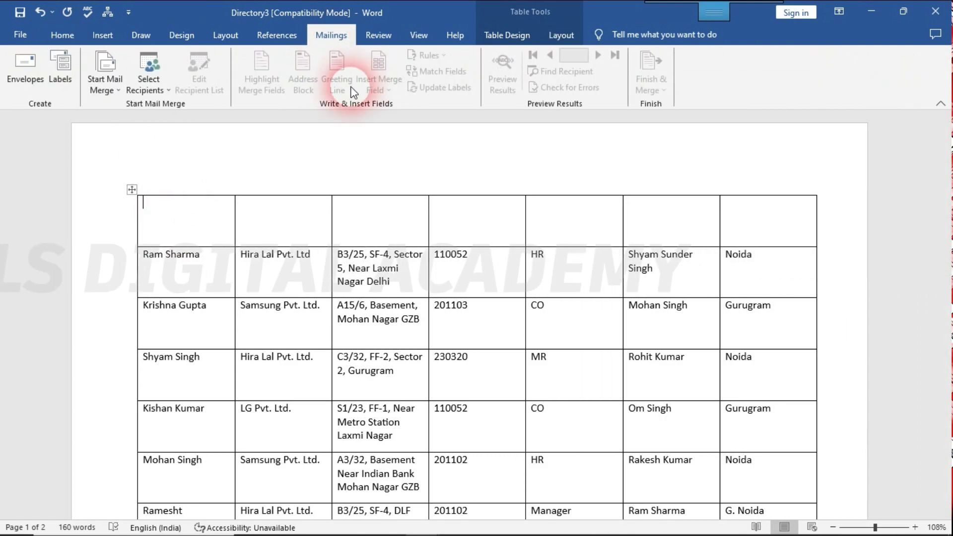
left_click(213, 215)
type("C")
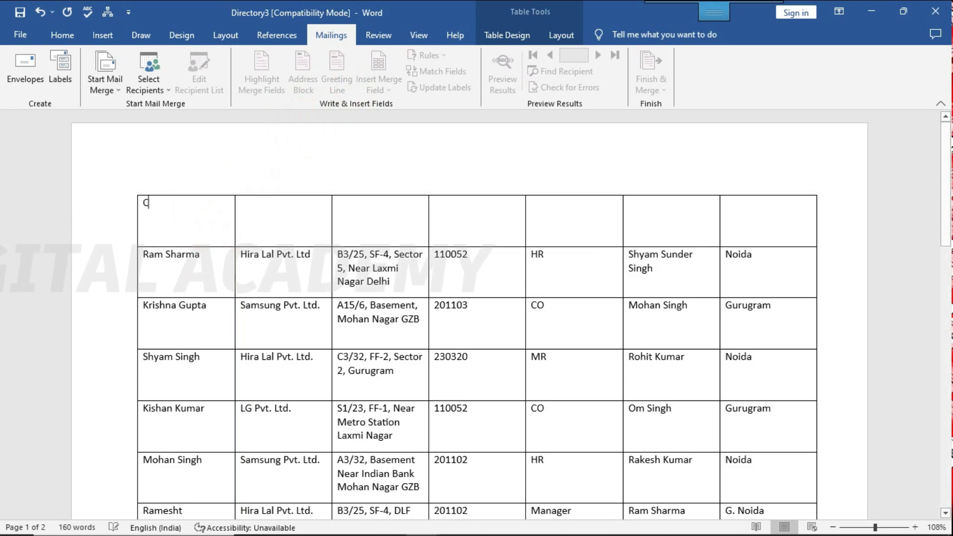
left_click(206, 213)
type(".d")
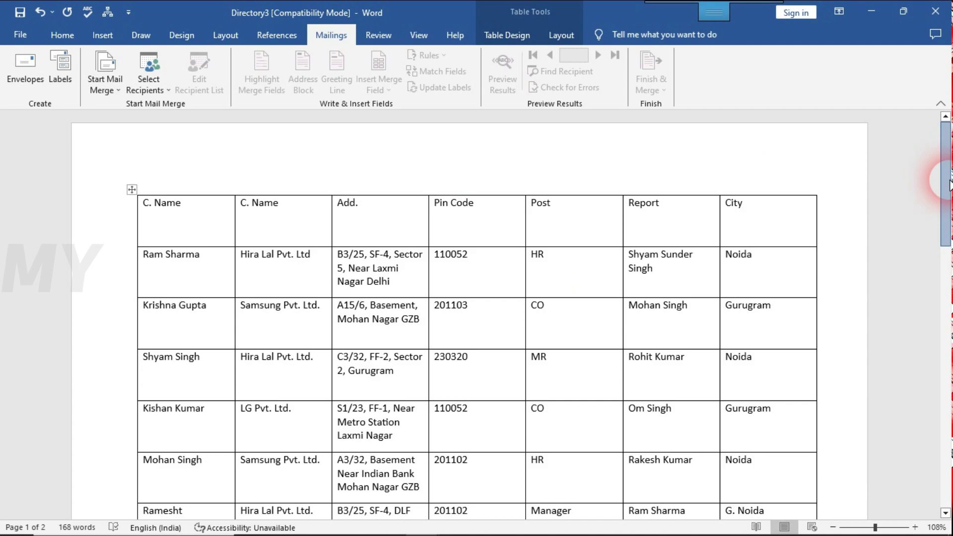
left_click_drag(949, 183, 948, 191)
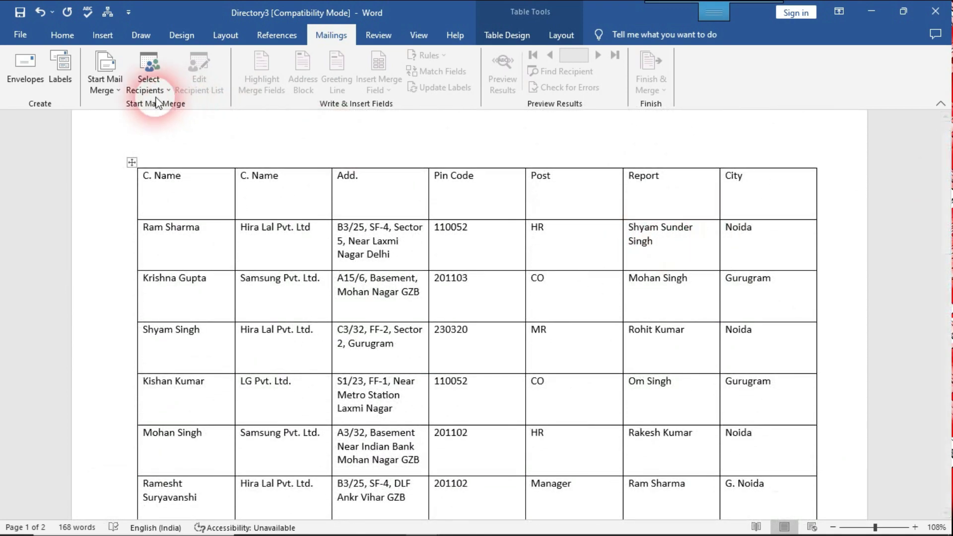
left_click(105, 85)
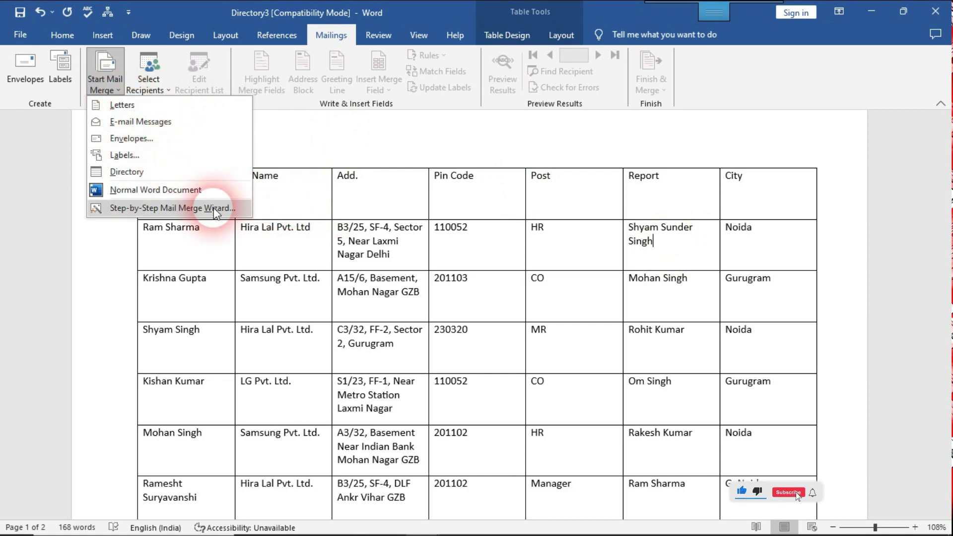
left_click(238, 208)
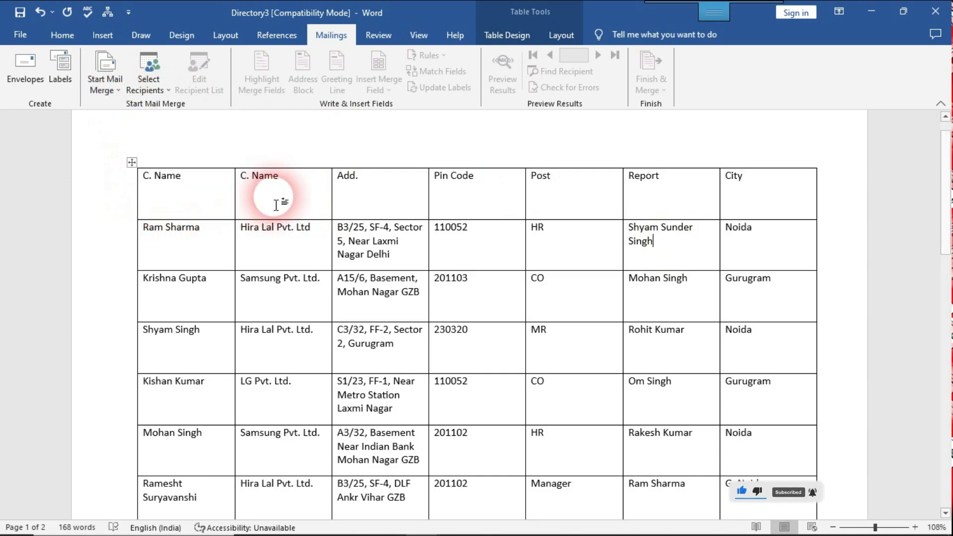
left_click(150, 94)
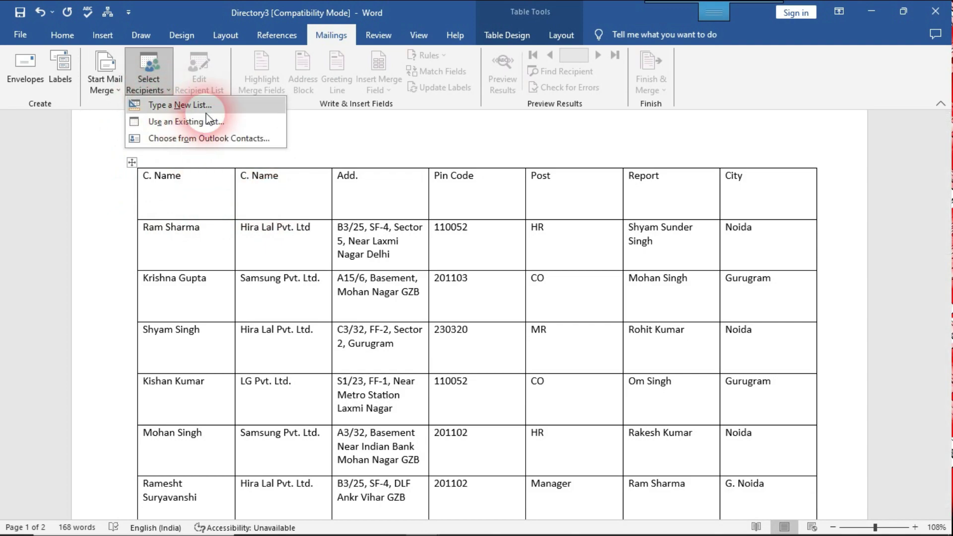
left_click(279, 197)
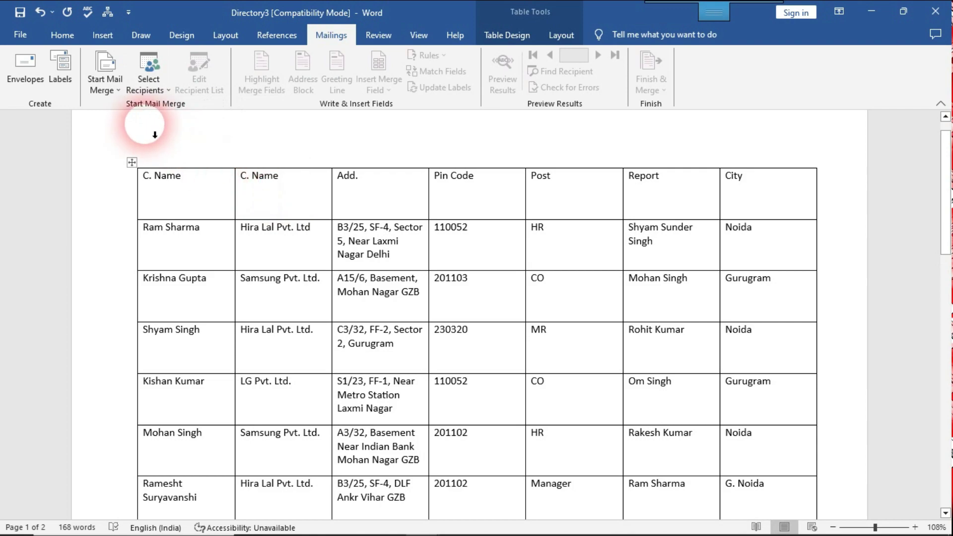